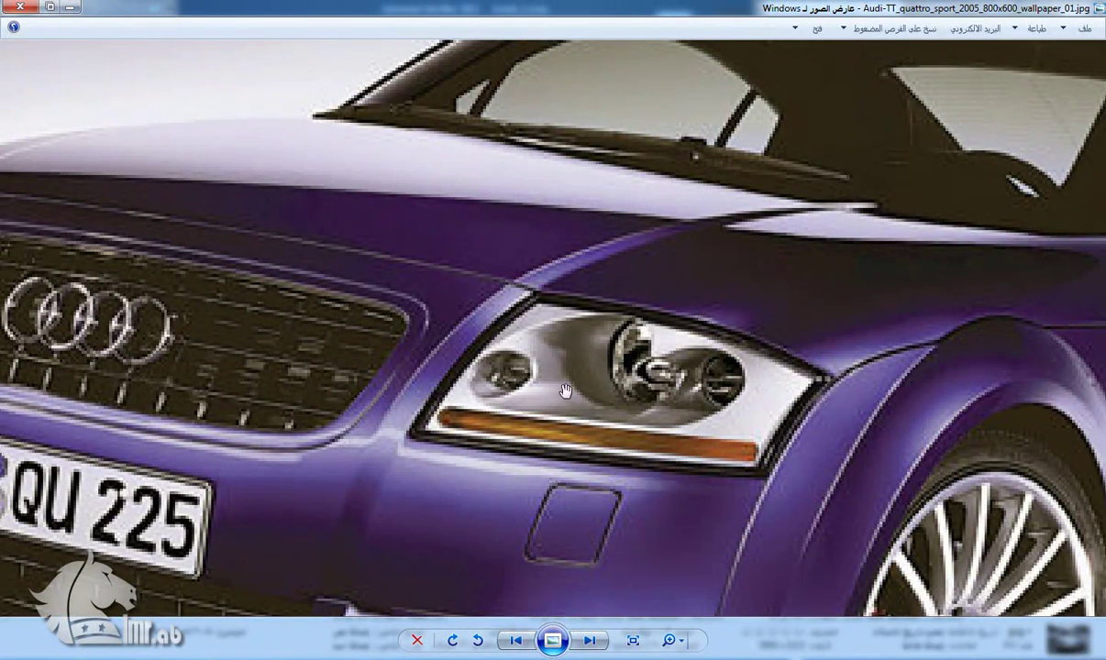
# Step: Switch from the Audi reference photo to 3ds Max, turn off TurboSmooth on the front bumper and enter polygon editing on its base mesh
pyautogui.moveTo(467, 420); pyautogui.dragTo(487, 394)
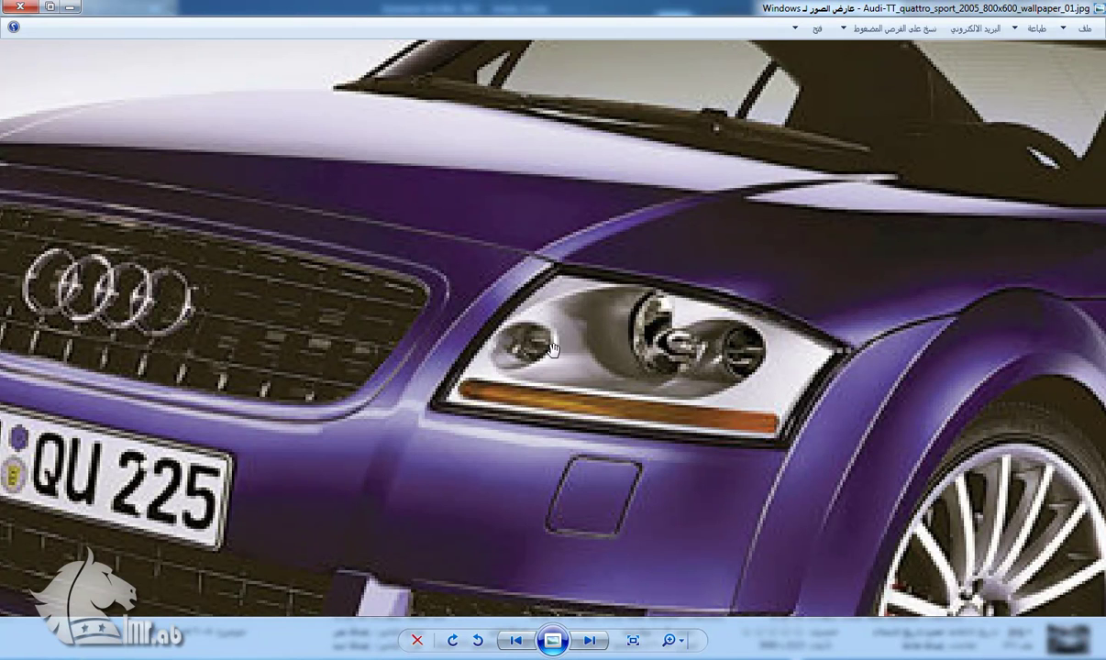
pyautogui.moveTo(658, 406); pyautogui.dragTo(639, 412)
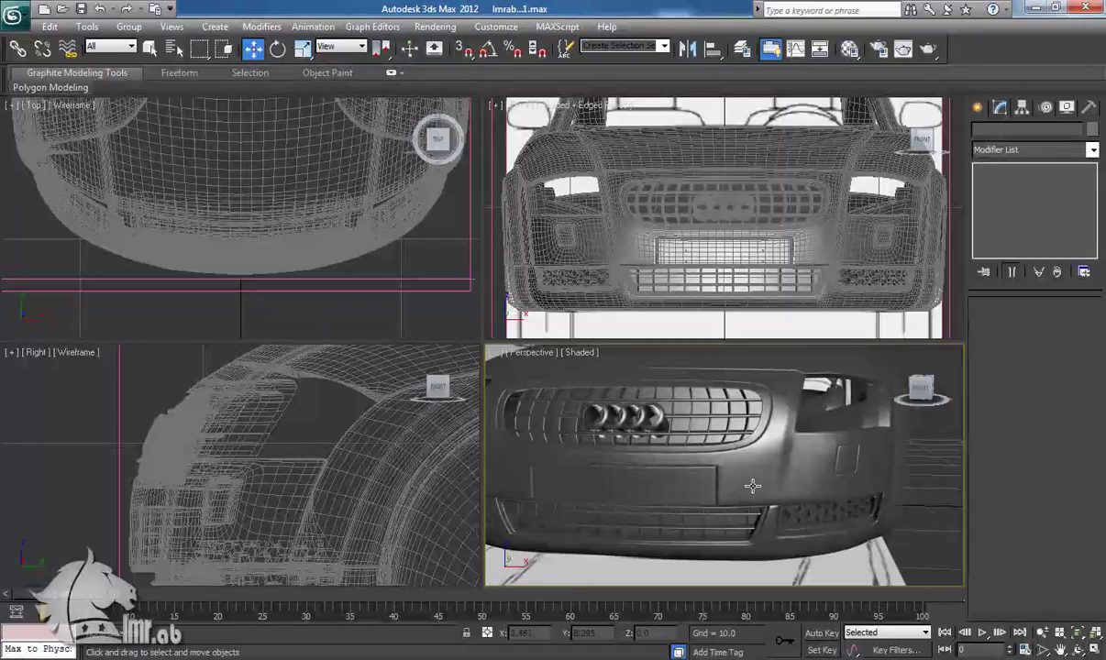
pyautogui.keyDown('alt'); pyautogui.moveTo(724, 486); pyautogui.dragTo(731, 498, button='middle'); pyautogui.keyUp('alt')
pyautogui.click(731, 498)
pyautogui.click(1000, 170)
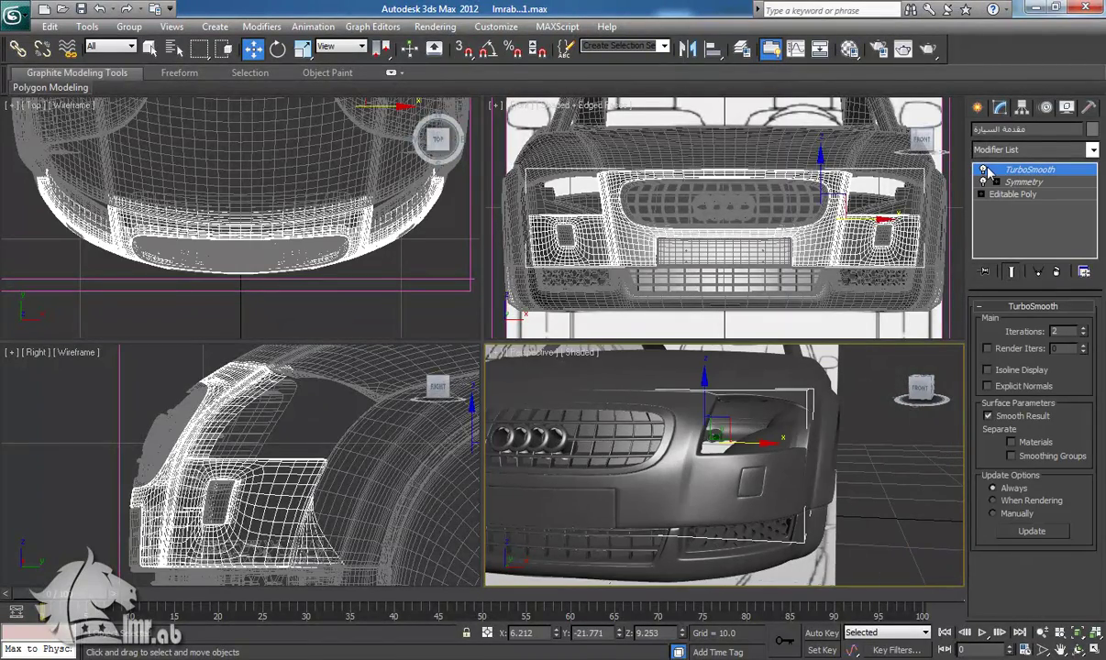
pyautogui.keyDown('alt'); pyautogui.moveTo(743, 405); pyautogui.dragTo(733, 409, button='middle'); pyautogui.keyUp('alt')
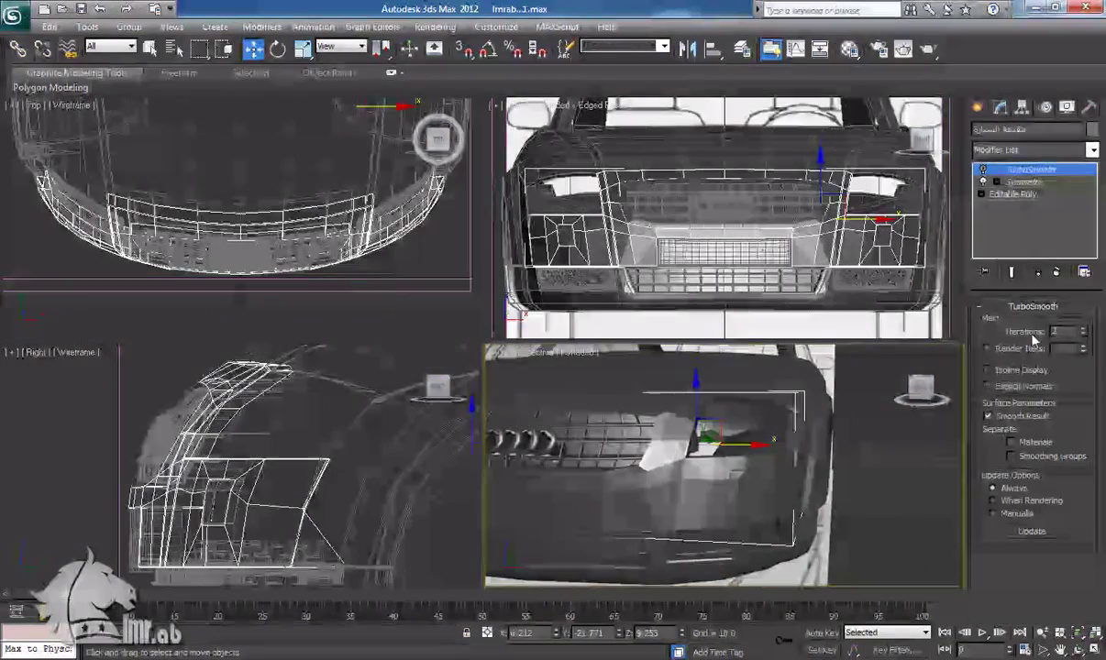
pyautogui.click(1016, 194)
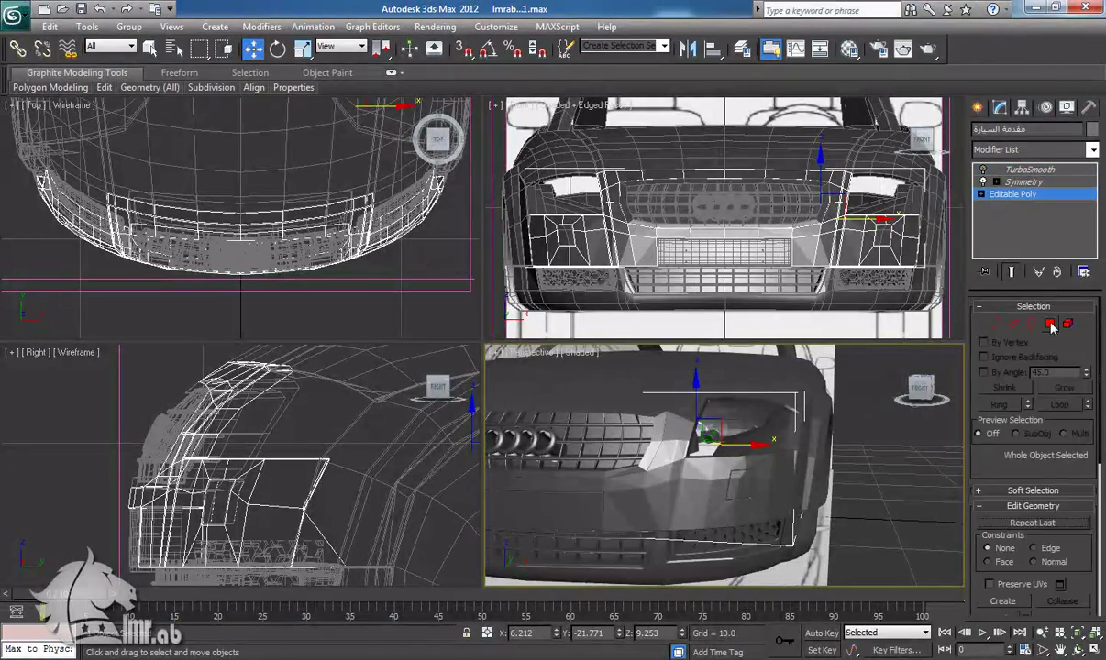
pyautogui.click(1051, 324)
# Step: Select the nine bumper polygons bordering the headlight opening, six along its lower edge and three up its inner side
pyautogui.scroll(3, 758, 481)
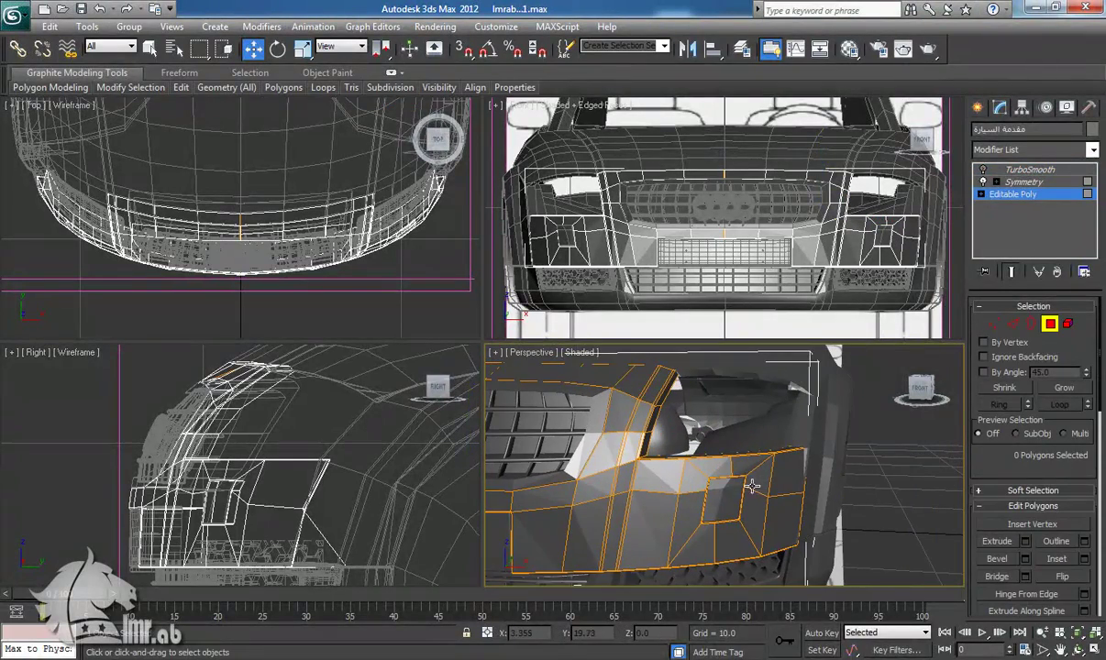
pyautogui.click(778, 477)
pyautogui.keyDown('ctrl'); pyautogui.click(760, 475); pyautogui.keyUp('ctrl')
pyautogui.keyDown('ctrl'); pyautogui.click(745, 466); pyautogui.keyUp('ctrl')
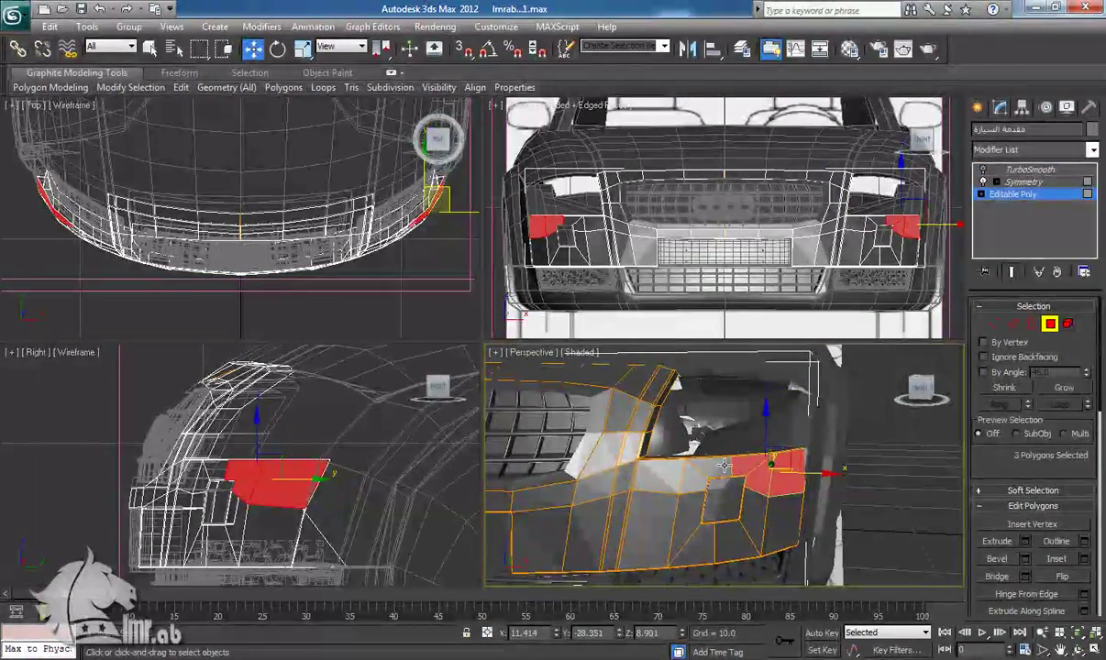
pyautogui.keyDown('ctrl'); pyautogui.click(722, 467); pyautogui.keyUp('ctrl')
pyautogui.keyDown('ctrl'); pyautogui.click(696, 473); pyautogui.keyUp('ctrl')
pyautogui.keyDown('ctrl'); pyautogui.click(667, 476); pyautogui.keyUp('ctrl')
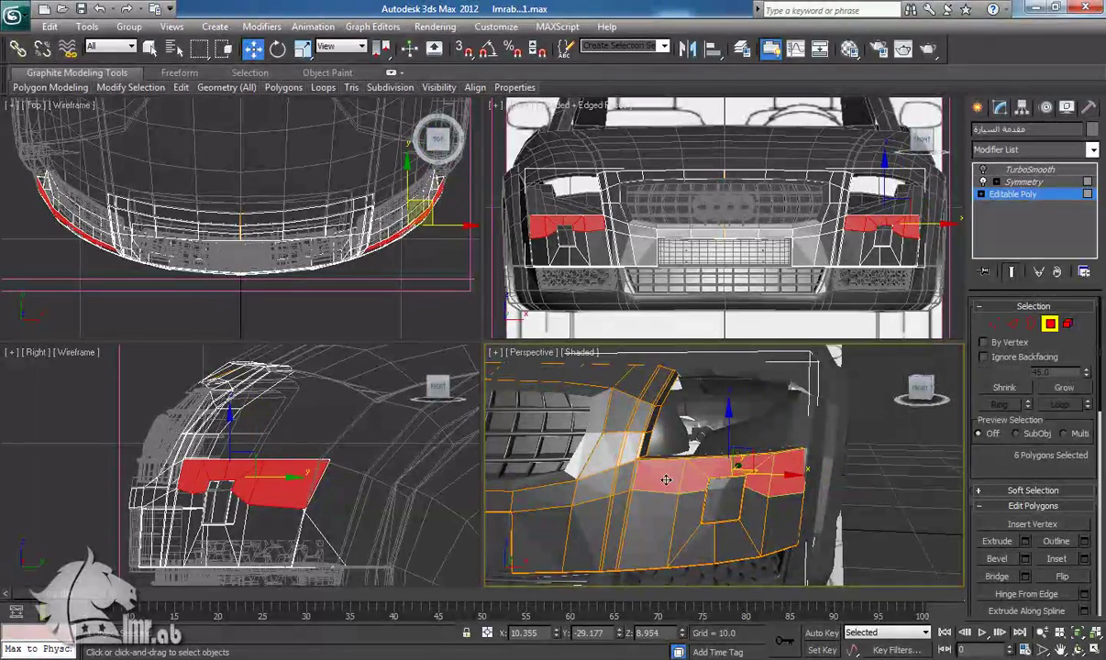
pyautogui.keyDown('ctrl'); pyautogui.click(631, 443); pyautogui.keyUp('ctrl')
pyautogui.keyDown('ctrl'); pyautogui.click(644, 416); pyautogui.keyUp('ctrl')
pyautogui.keyDown('ctrl'); pyautogui.click(650, 388); pyautogui.keyUp('ctrl')
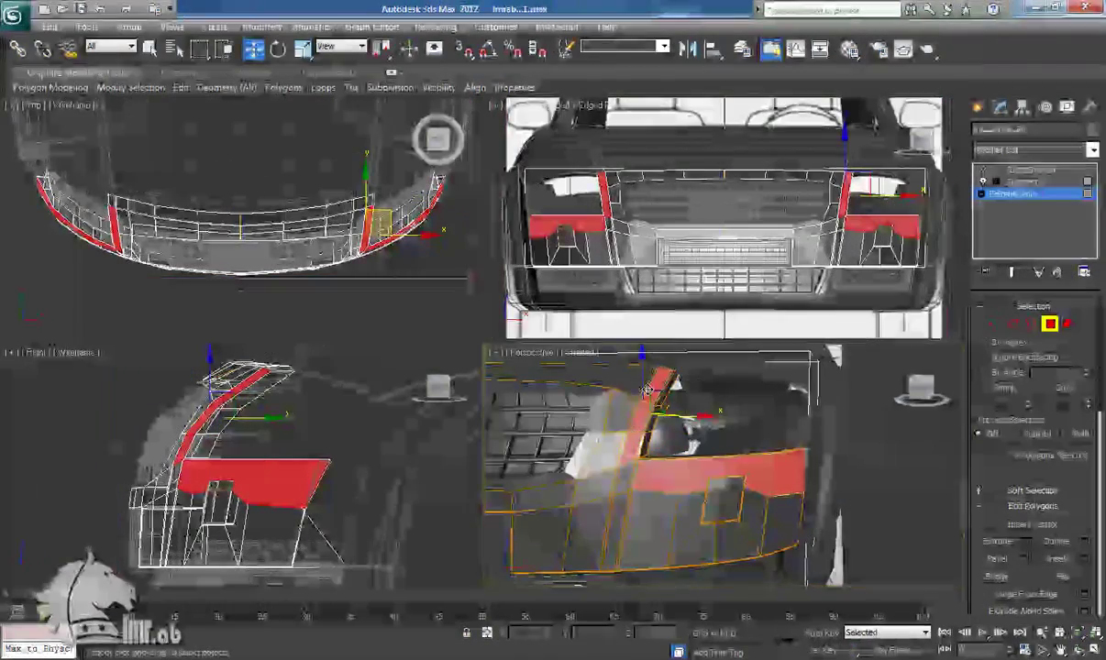
# Step: Clone the selected bumper polygons in place to a separate object and hide the front bumper
pyautogui.moveTo(676, 511)
pyautogui.keyDown('alt'); pyautogui.mouseDown(button='middle')
pyautogui.moveTo(636, 520)
pyautogui.moveTo(600, 510)
pyautogui.moveTo(687, 510)
pyautogui.mouseUp(button='middle'); pyautogui.keyUp('alt')
pyautogui.scroll(4, 710, 471)
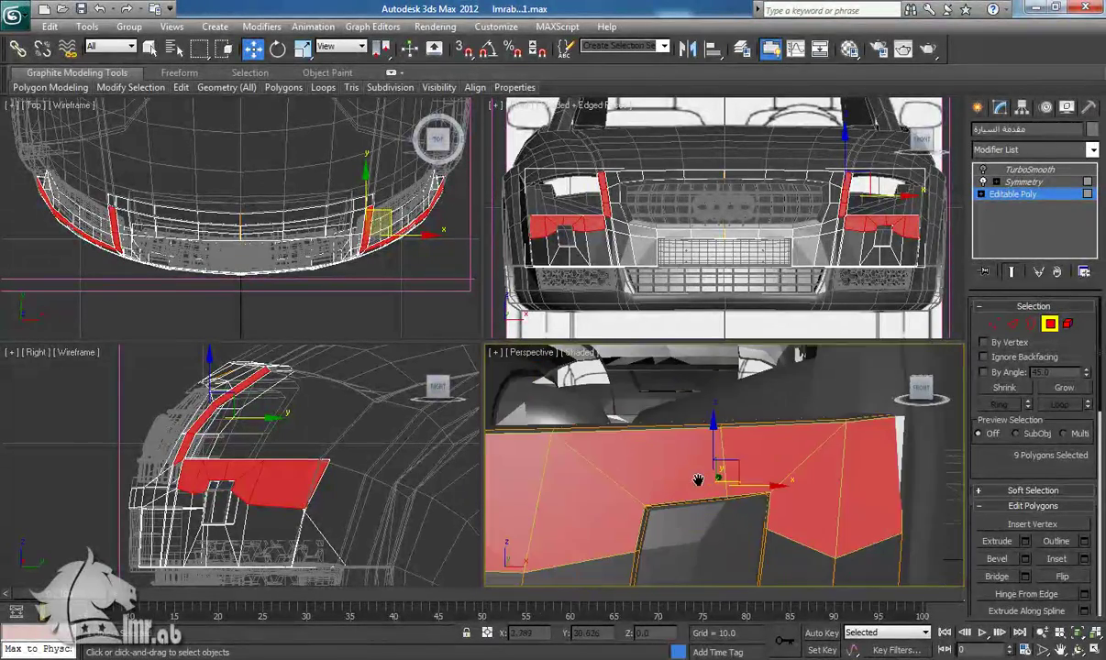
pyautogui.moveTo(768, 495); pyautogui.dragTo(763, 497)
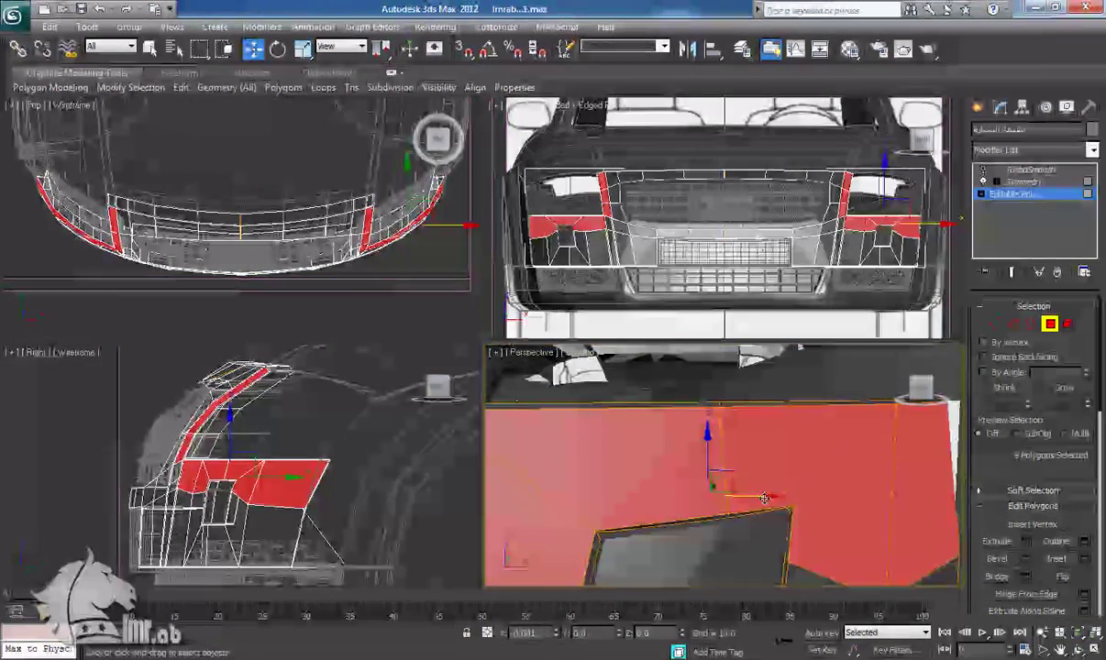
pyautogui.press('Return')
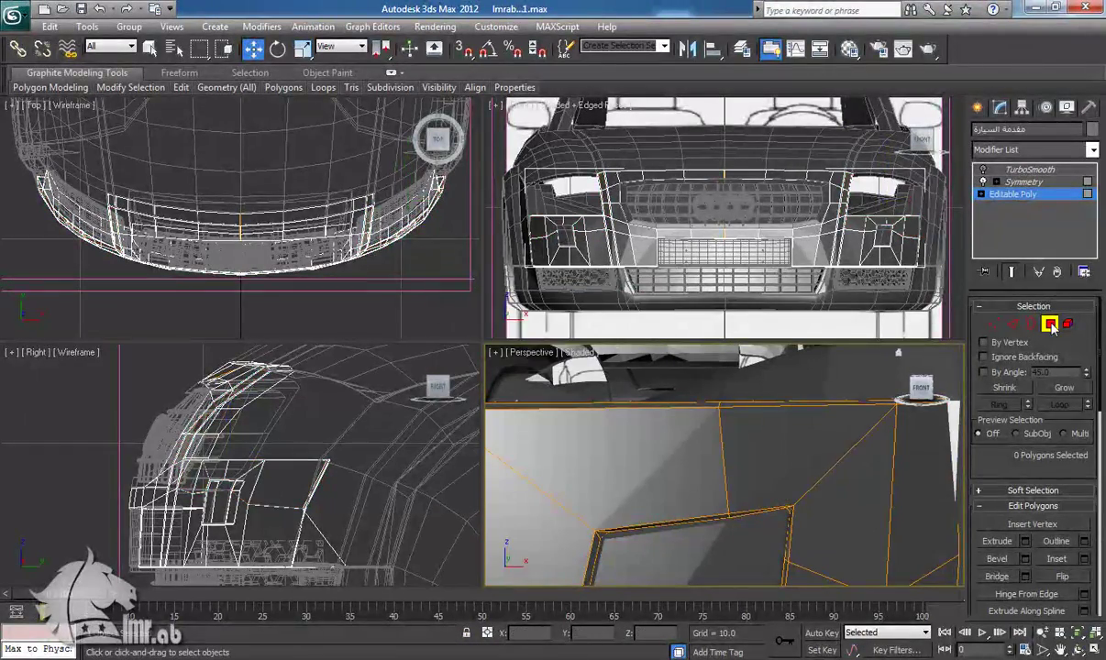
pyautogui.click(1050, 324)
pyautogui.rightClick(721, 504)
pyautogui.click(754, 386)
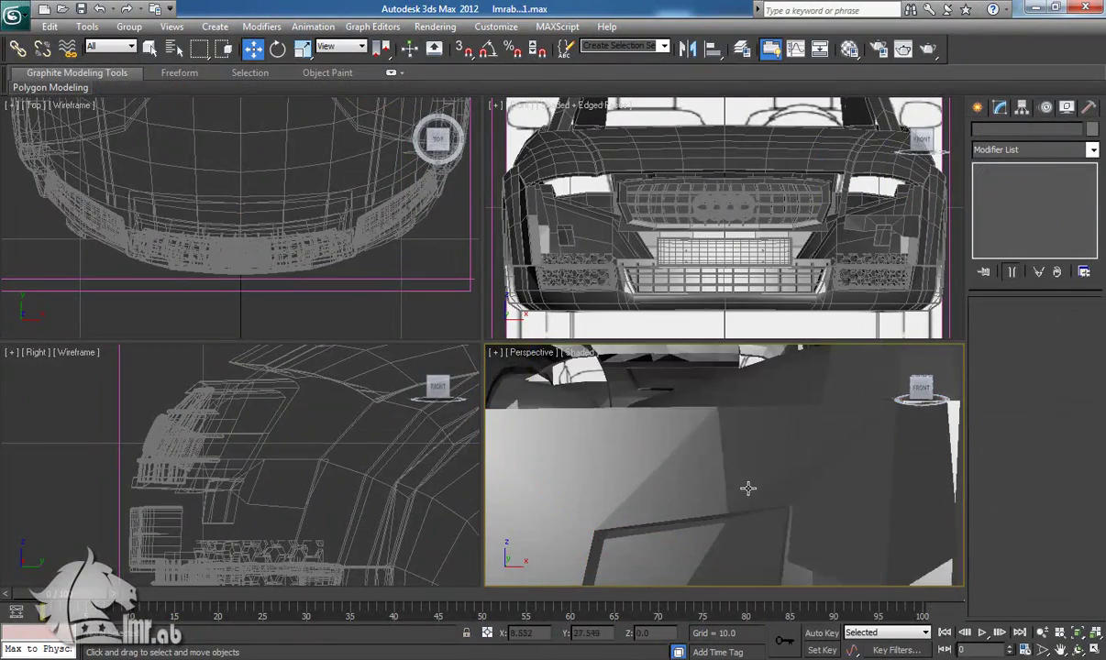
# Step: Select the single polygon beside the headlight opening in the base mesh of the front wheel arch
pyautogui.scroll(-4, 723, 507)
pyautogui.moveTo(709, 508); pyautogui.dragTo(660, 558, button='middle')
pyautogui.click(844, 488)
pyautogui.press('z')
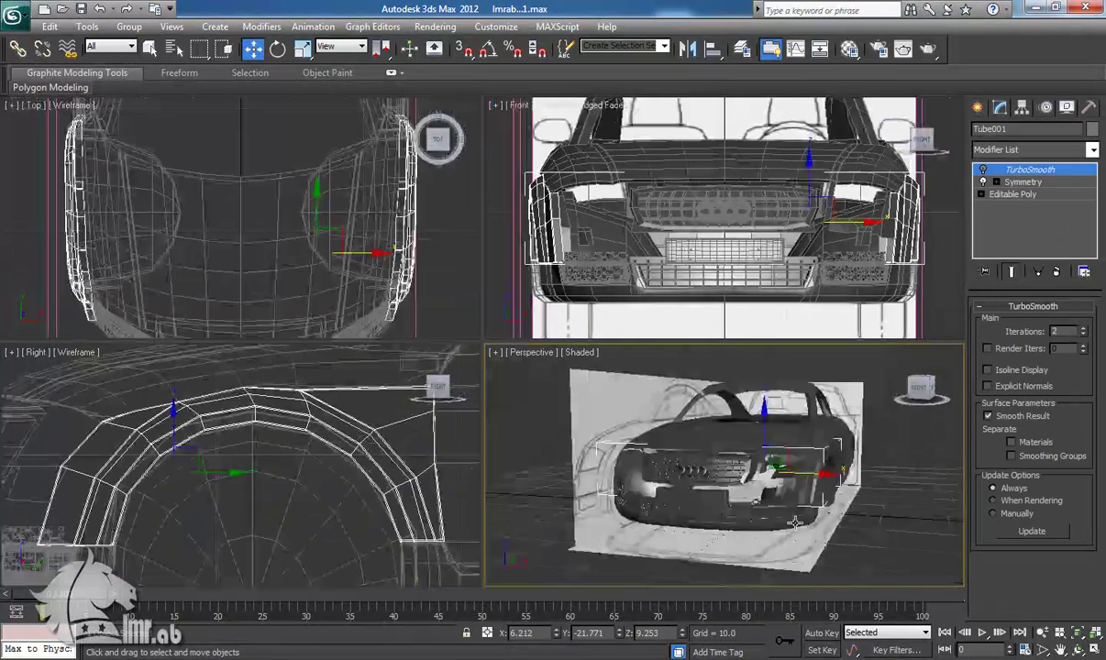
pyautogui.keyDown('alt'); pyautogui.moveTo(845, 487); pyautogui.dragTo(709, 526, button='middle'); pyautogui.keyUp('alt')
pyautogui.scroll(5, 738, 525)
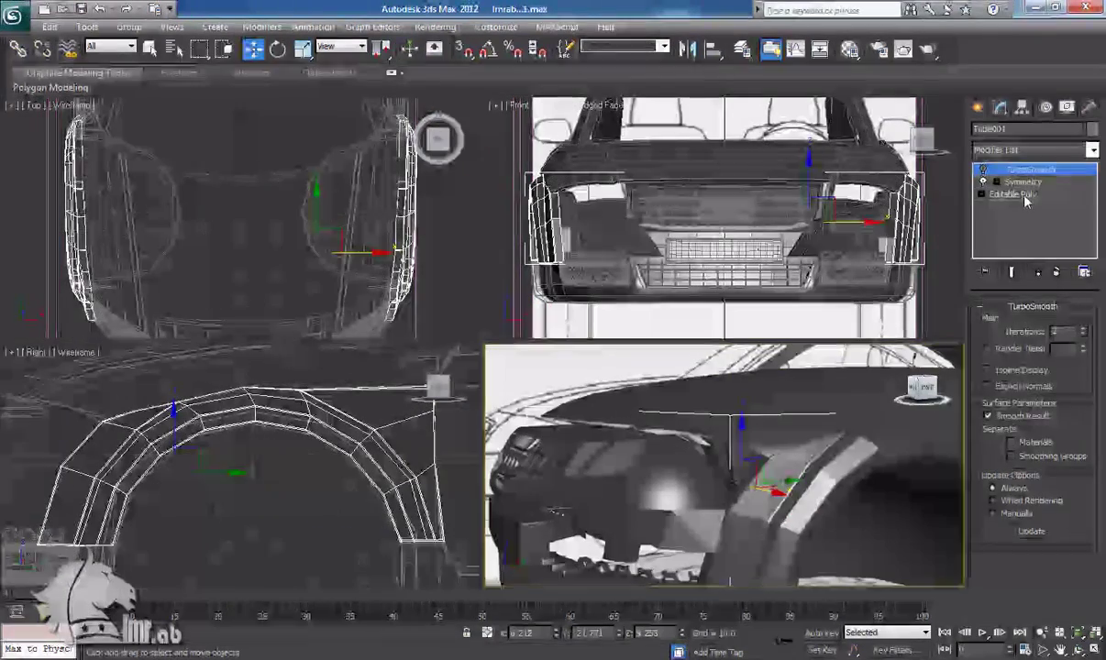
pyautogui.click(1026, 195)
pyautogui.press('1')
pyautogui.click(764, 500)
# Step: Clone the selected wheel arch polygon in place to a new object and hide the wheel arch
pyautogui.keyDown('alt'); pyautogui.moveTo(764, 500); pyautogui.dragTo(706, 475, button='middle'); pyautogui.keyUp('alt')
pyautogui.scroll(5, 738, 490)
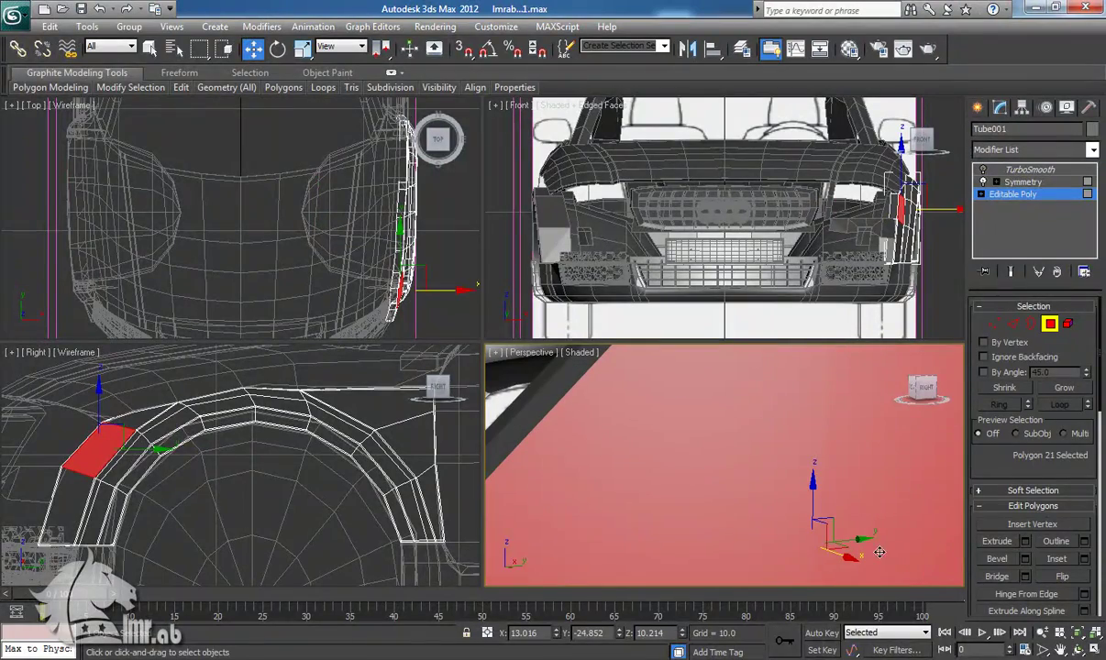
pyautogui.keyDown('shift'); pyautogui.moveTo(859, 541); pyautogui.dragTo(861, 540); pyautogui.keyUp('shift')
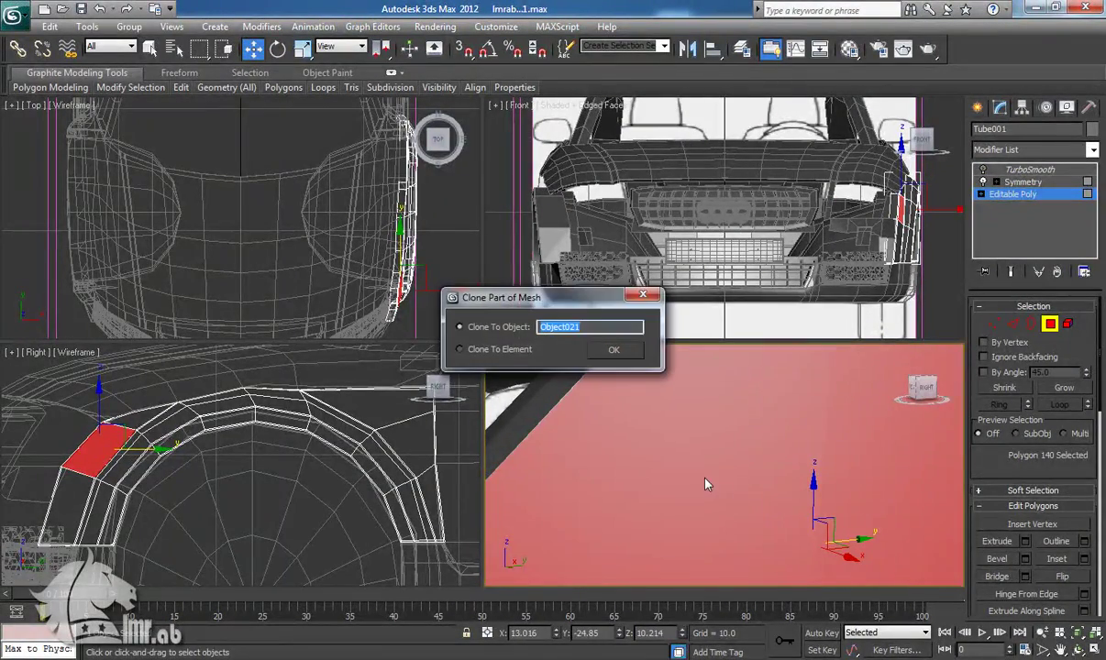
pyautogui.press('Return')
pyautogui.click(1050, 329)
pyautogui.rightClick(763, 425)
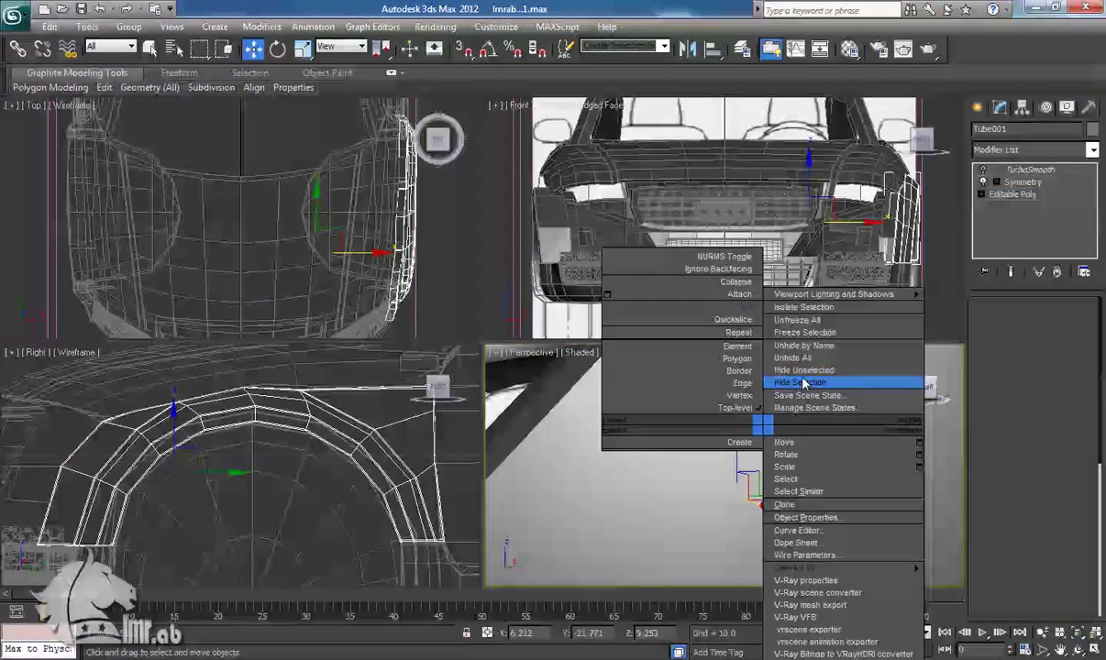
pyautogui.click(802, 384)
# Step: Display edged faces in the perspective view and select the five hood polygons along the headlight opening's upper edge
pyautogui.press('F4')
pyautogui.scroll(-5, 667, 488)
pyautogui.moveTo(667, 489)
pyautogui.keyDown('alt'); pyautogui.mouseDown(button='middle')
pyautogui.moveTo(739, 506)
pyautogui.moveTo(735, 523)
pyautogui.mouseUp(button='middle'); pyautogui.keyUp('alt')
pyautogui.scroll(3, 739, 506)
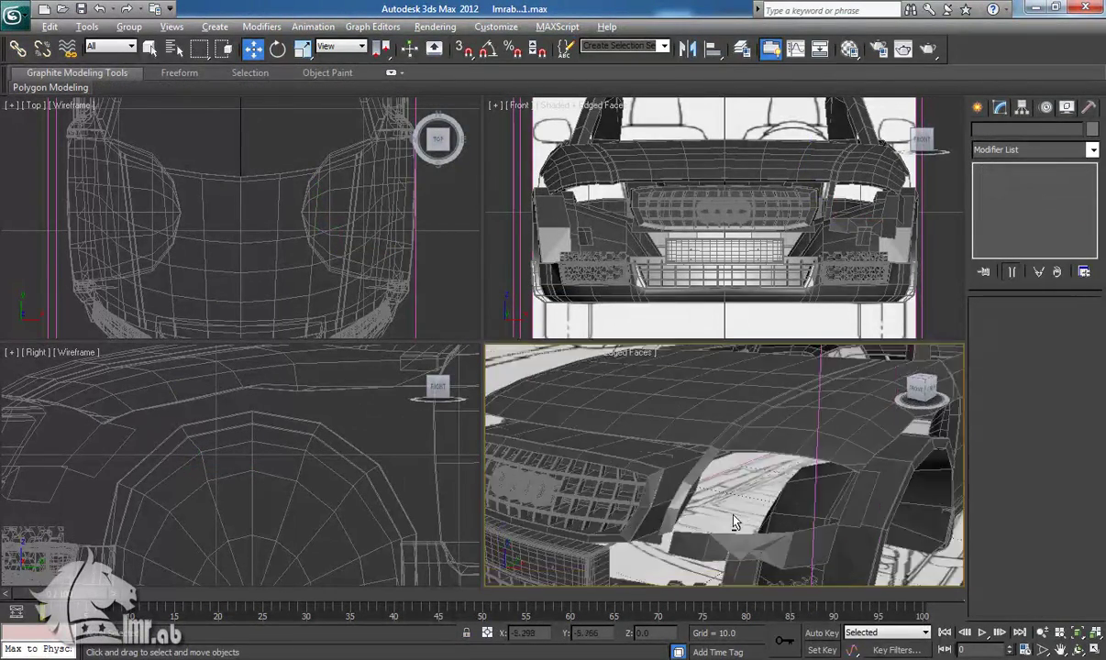
pyautogui.click(815, 422)
pyautogui.click(1014, 195)
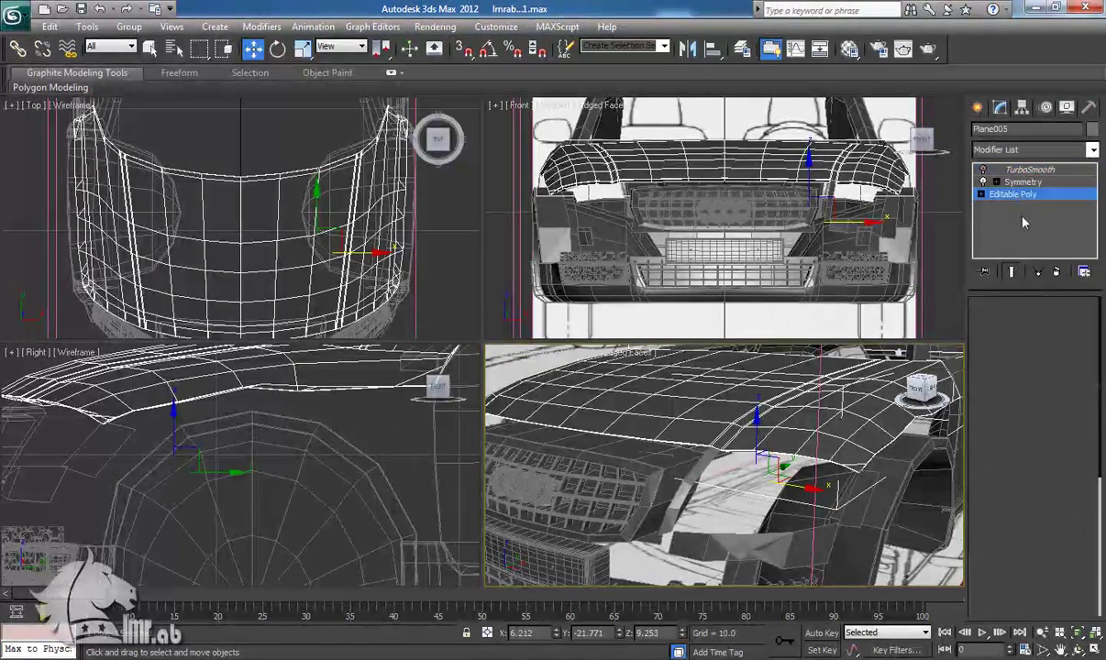
pyautogui.click(1063, 330)
pyautogui.click(1052, 326)
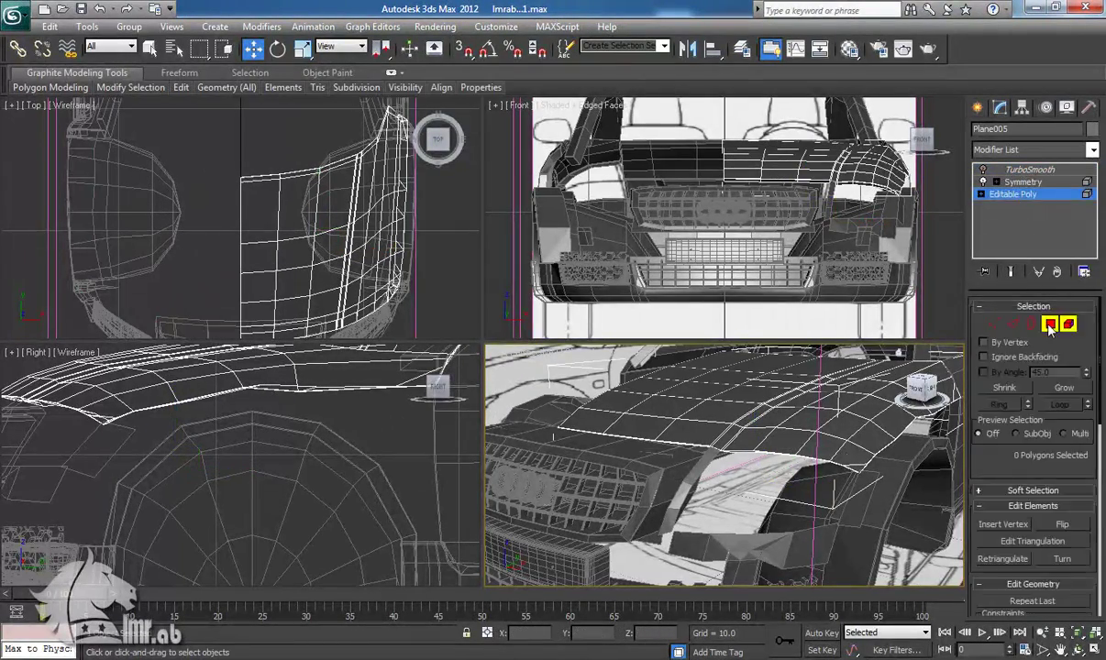
pyautogui.click(845, 456)
pyautogui.keyDown('ctrl'); pyautogui.click(857, 467); pyautogui.keyUp('ctrl')
pyautogui.keyDown('ctrl'); pyautogui.click(819, 447); pyautogui.keyUp('ctrl')
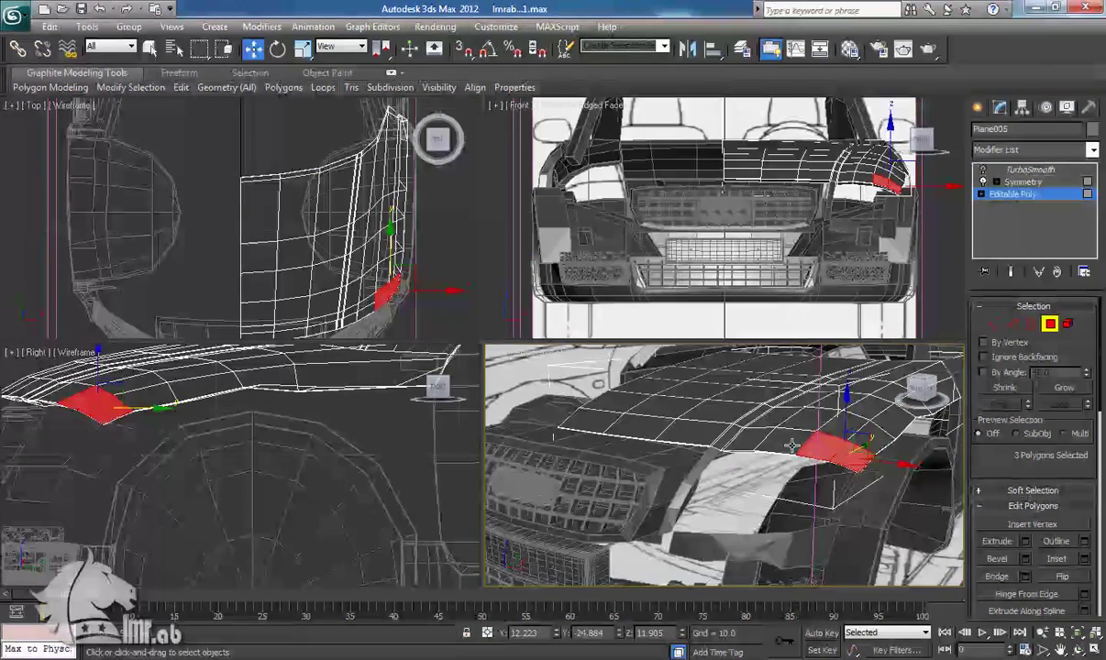
pyautogui.keyDown('ctrl'); pyautogui.click(783, 443); pyautogui.keyUp('ctrl')
pyautogui.keyDown('ctrl'); pyautogui.click(747, 441); pyautogui.keyUp('ctrl')
# Step: Clone the five hood polygons in place to a new object and hide the hood
pyautogui.keyDown('alt'); pyautogui.moveTo(823, 487); pyautogui.dragTo(759, 477, button='middle'); pyautogui.keyUp('alt')
pyautogui.scroll(5, 794, 511)
pyautogui.keyDown('shift'); pyautogui.moveTo(770, 457); pyautogui.dragTo(770, 457); pyautogui.keyUp('shift')
pyautogui.press('Return')
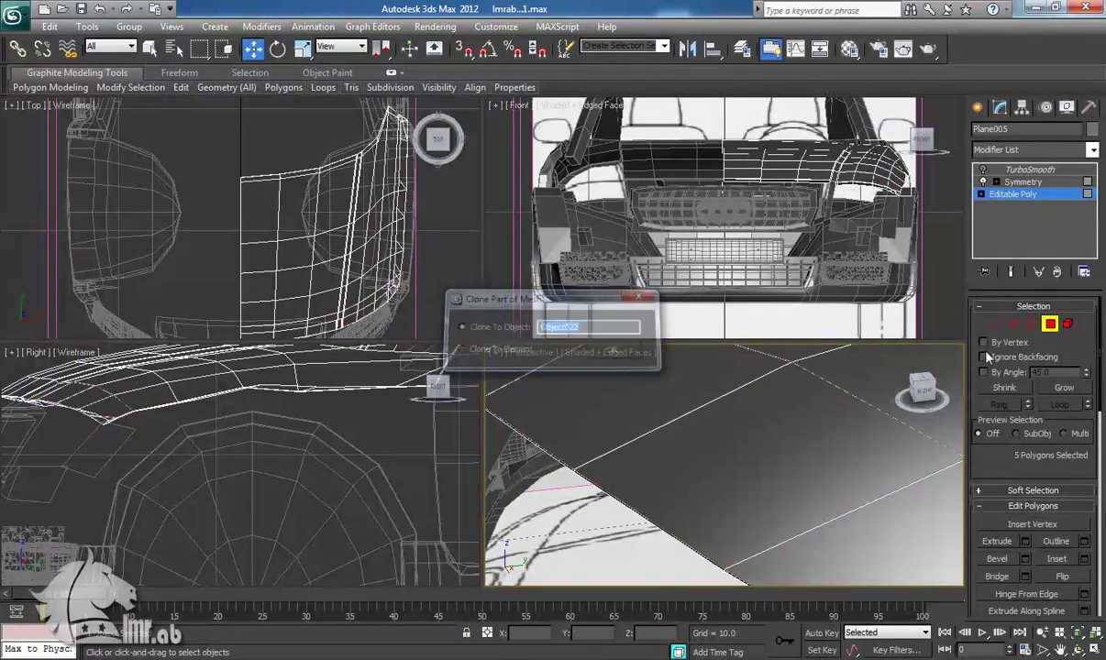
pyautogui.click(1051, 324)
pyautogui.rightClick(692, 425)
pyautogui.click(721, 383)
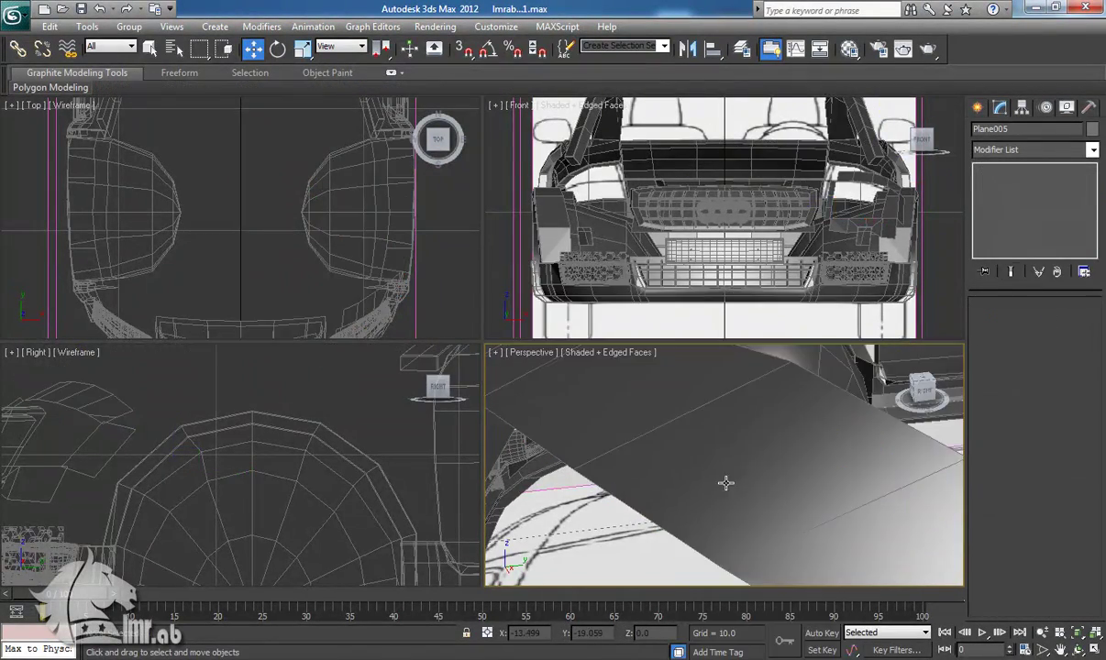
# Step: Select the three cloned strips around the headlight opening and hide all other objects
pyautogui.press('z')
pyautogui.keyDown('alt'); pyautogui.moveTo(668, 518); pyautogui.dragTo(754, 491, button='middle'); pyautogui.keyUp('alt')
pyautogui.moveTo(753, 490); pyautogui.dragTo(740, 458, button='middle')
pyautogui.scroll(4, 741, 458)
pyautogui.click(748, 471)
pyautogui.keyDown('ctrl'); pyautogui.click(831, 448); pyautogui.keyUp('ctrl')
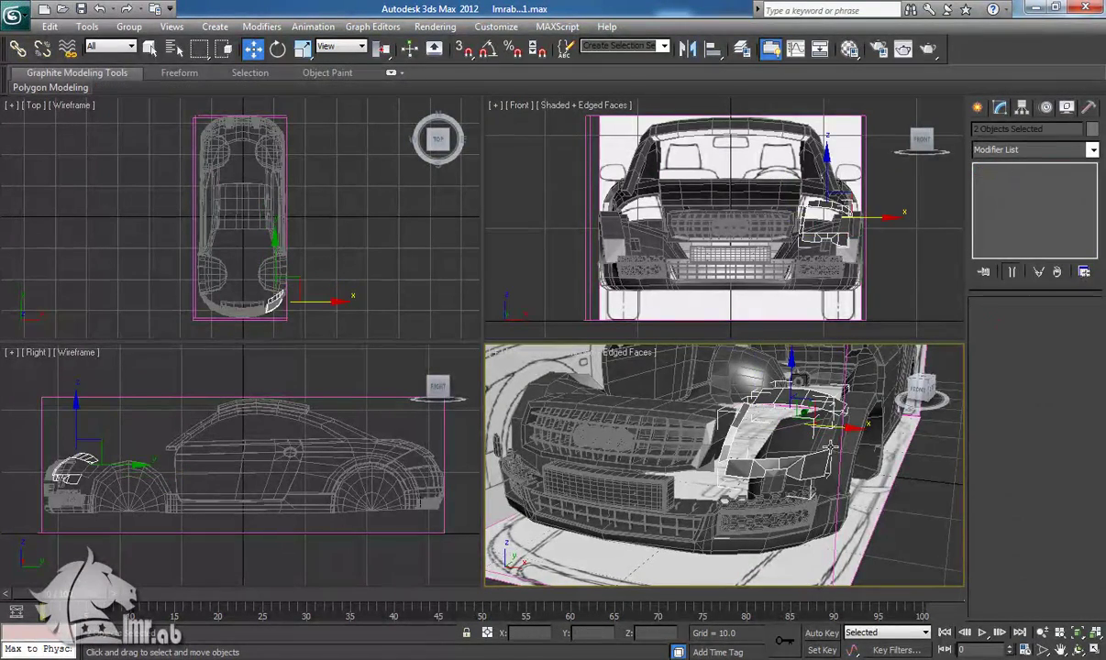
pyautogui.keyDown('ctrl'); pyautogui.click(840, 440); pyautogui.keyUp('ctrl')
pyautogui.rightClick(841, 432)
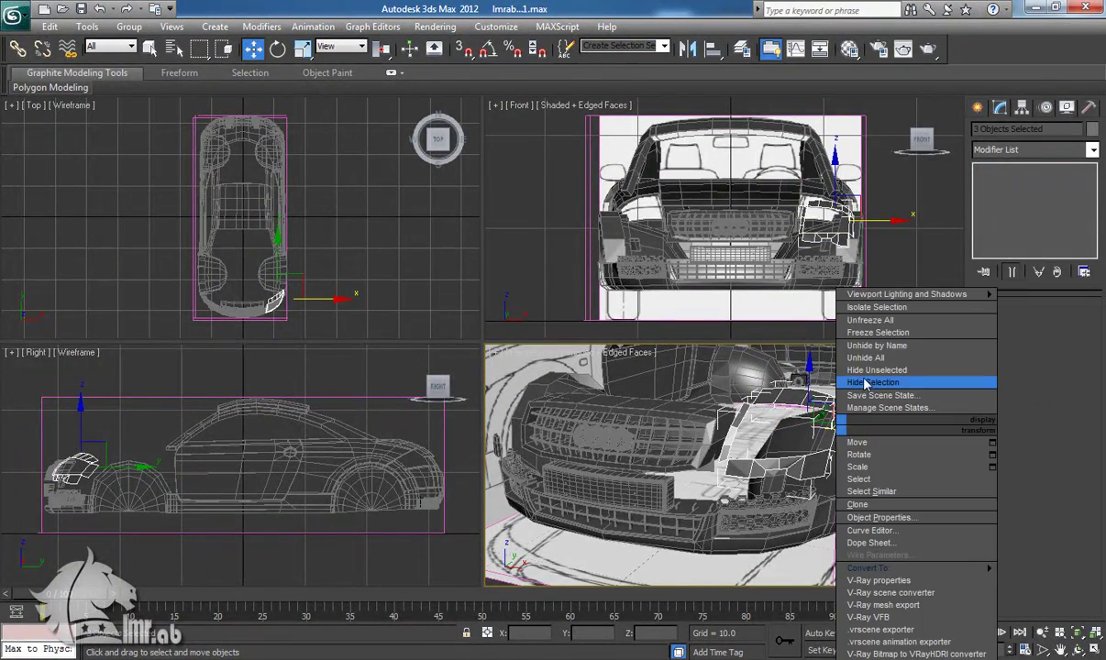
pyautogui.click(866, 371)
pyautogui.press('z')
pyautogui.keyDown('alt'); pyautogui.moveTo(721, 508); pyautogui.dragTo(741, 524, button='middle'); pyautogui.keyUp('alt')
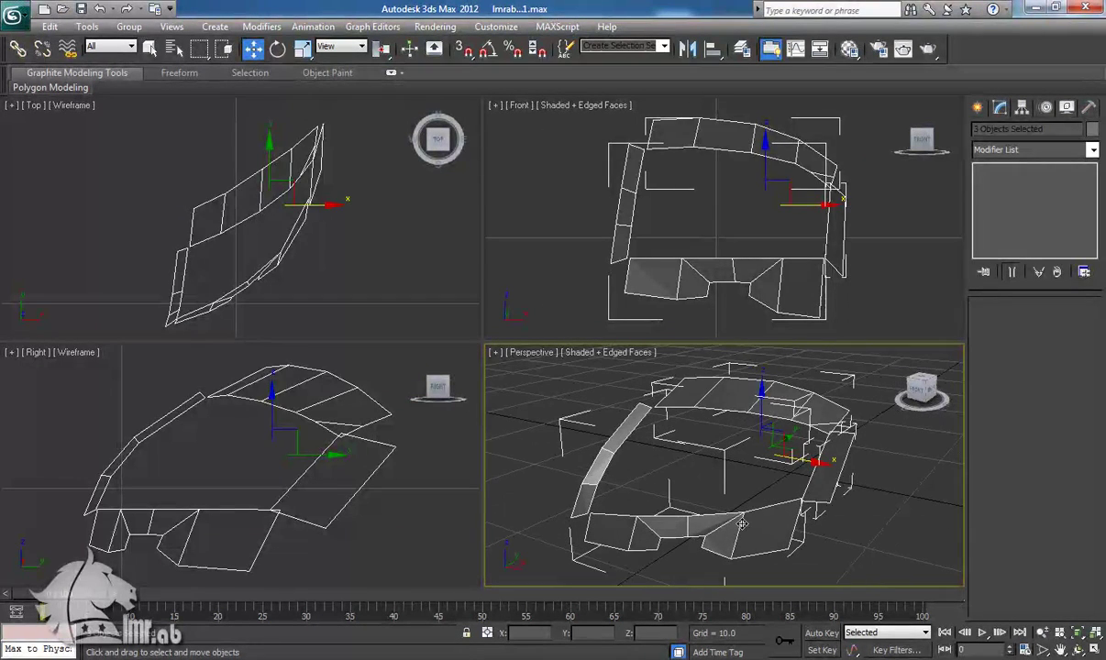
# Step: Attach the hood strip and the wheel arch piece to the bumper strip to form one object
pyautogui.click(741, 524)
pyautogui.moveTo(1012, 471); pyautogui.dragTo(1014, 418)
pyautogui.scroll(-1, 1014, 419)
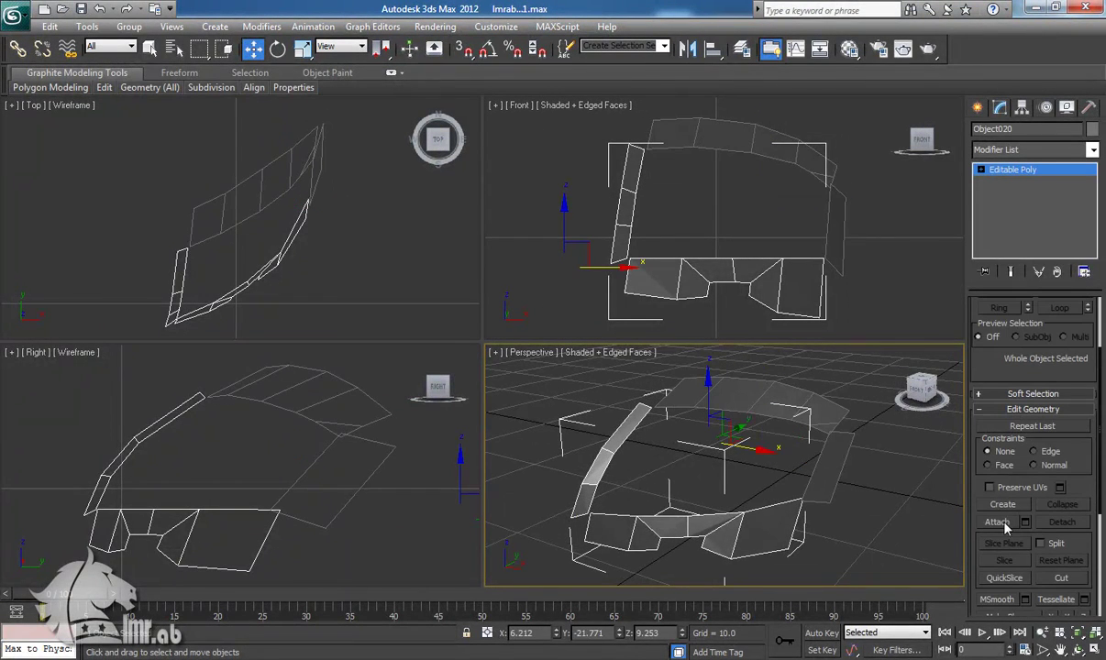
pyautogui.click(997, 521)
pyautogui.moveTo(645, 450); pyautogui.dragTo(657, 467, button='middle')
pyautogui.press('w')
# Step: Collapse the two overlapping vertices at the inner corner where the hood strip meets the bumper strip
pyautogui.press('1')
pyautogui.click(662, 422)
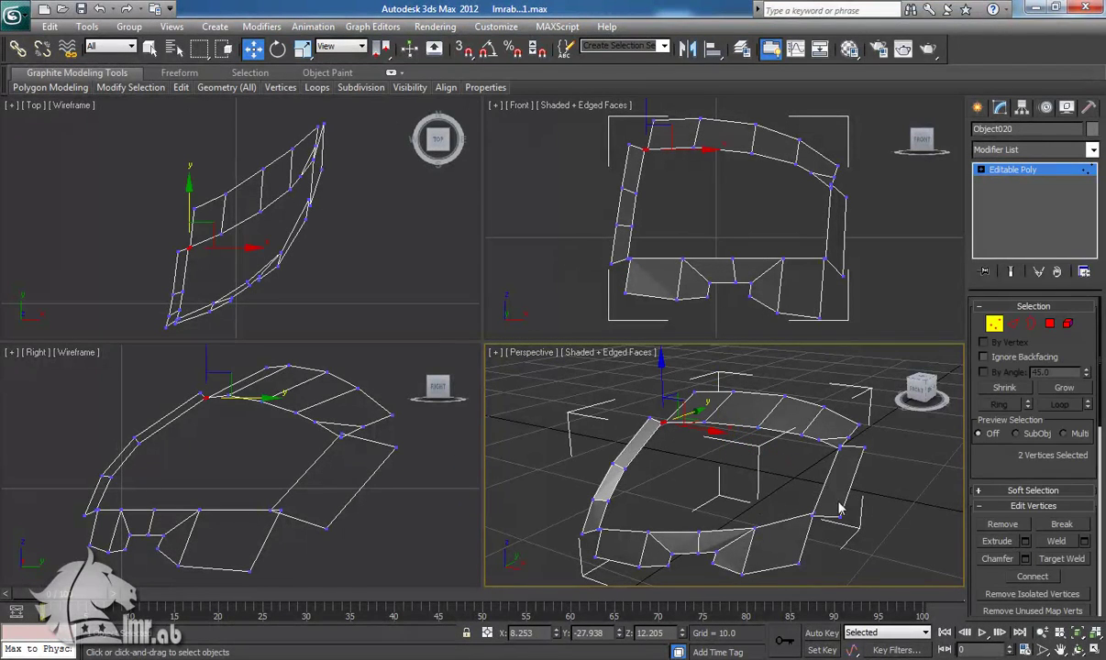
pyautogui.scroll(-4, 1075, 571)
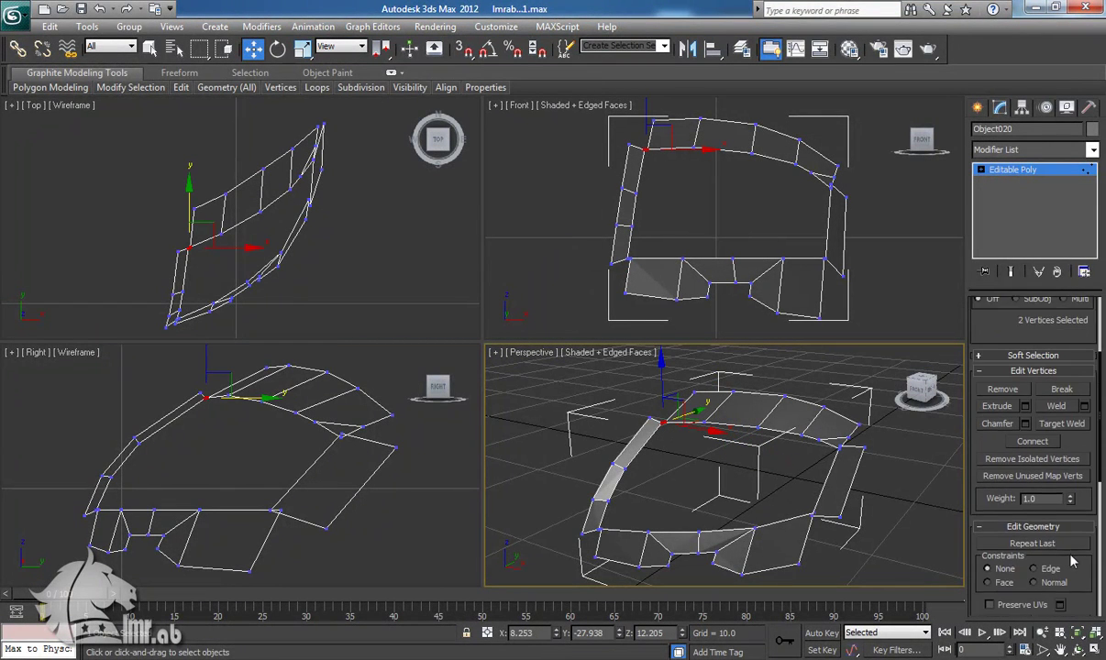
pyautogui.scroll(-1, 1059, 597)
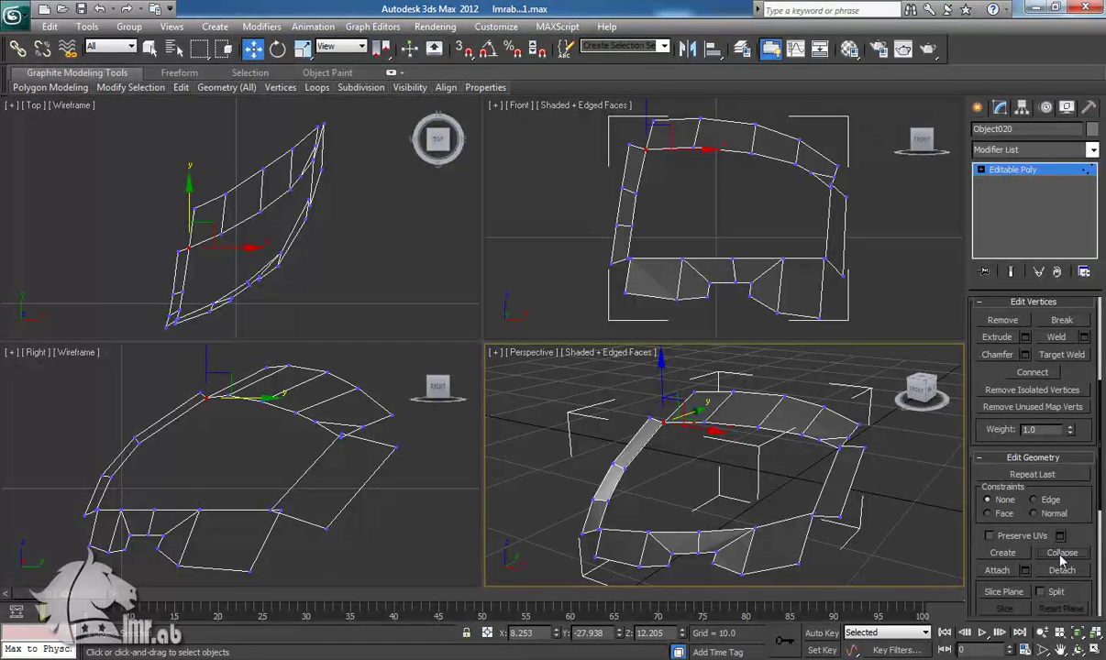
# Step: Try moving the inner corner vertex to test the joint between the strips, and undo the move
pyautogui.click(648, 442)
pyautogui.click(663, 424)
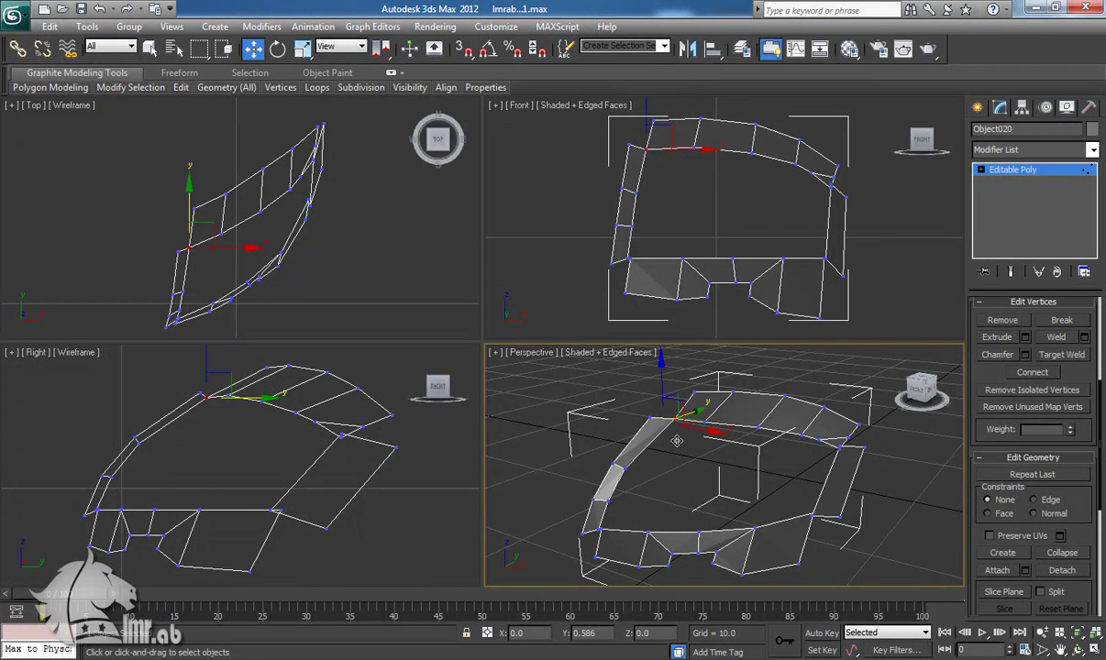
pyautogui.click(679, 442)
pyautogui.click(664, 423)
pyautogui.moveTo(688, 417); pyautogui.dragTo(686, 459)
pyautogui.hotkey('ctrl', 'z')
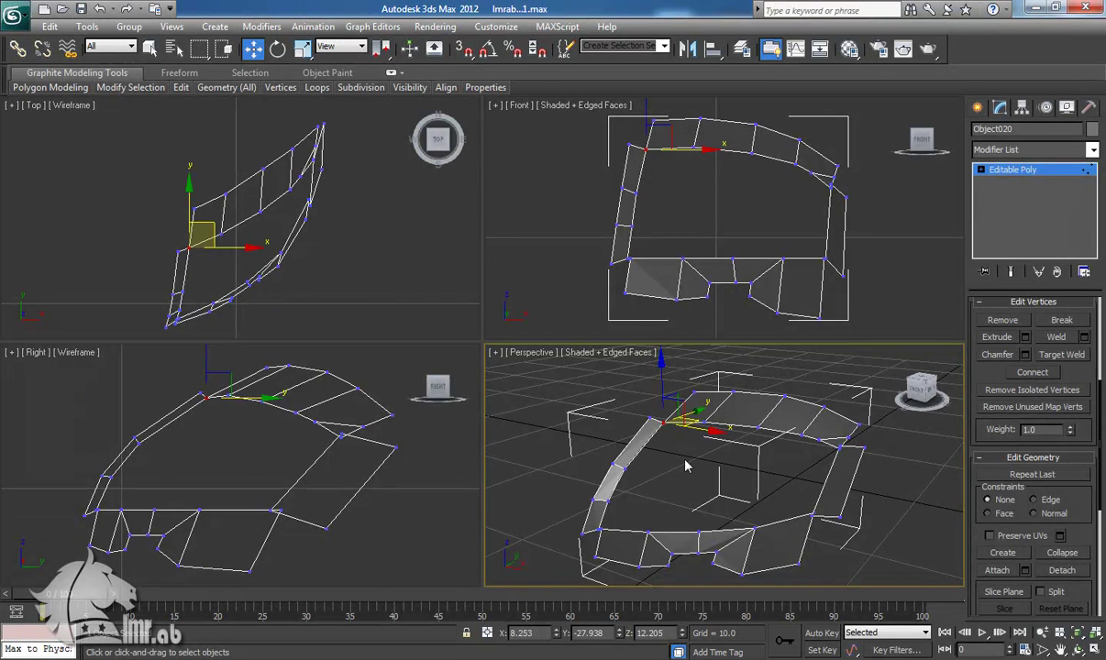
# Step: Collapse the overlapping vertices at the remaining three inner corners where the strips of the frame meet
pyautogui.moveTo(686, 459); pyautogui.dragTo(683, 461, button='middle')
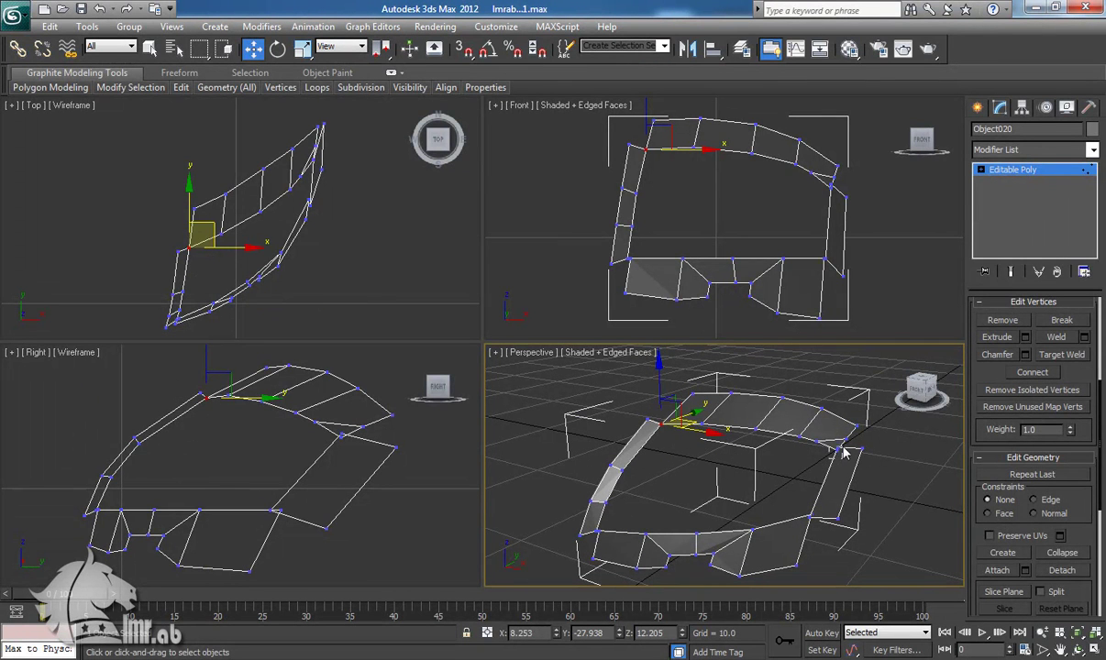
pyautogui.click(841, 448)
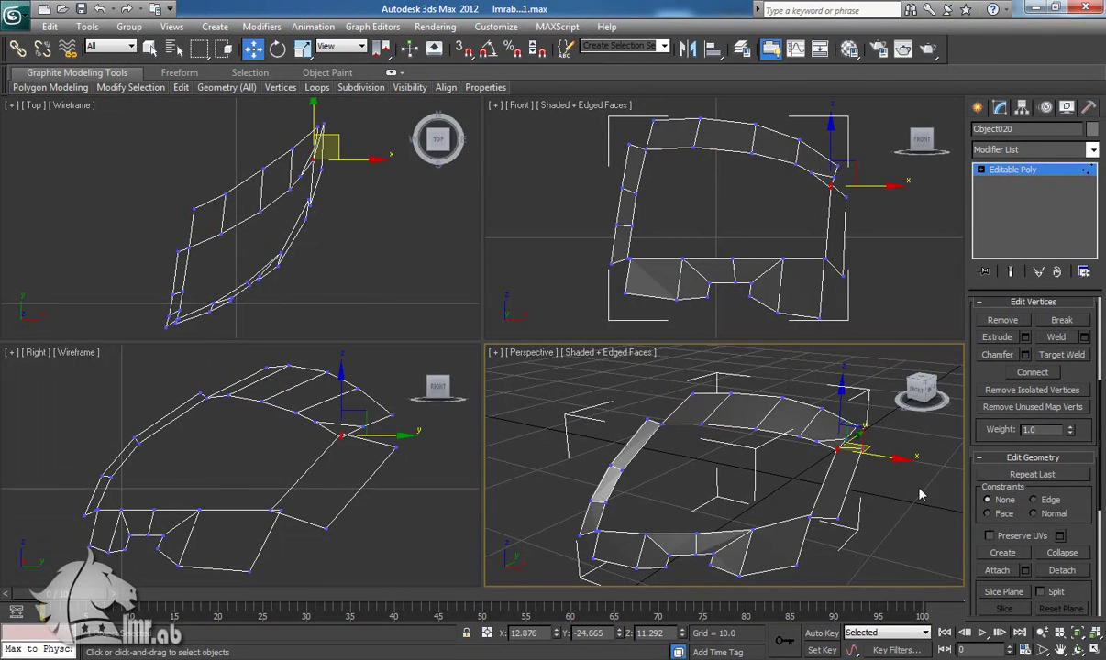
pyautogui.click(813, 523)
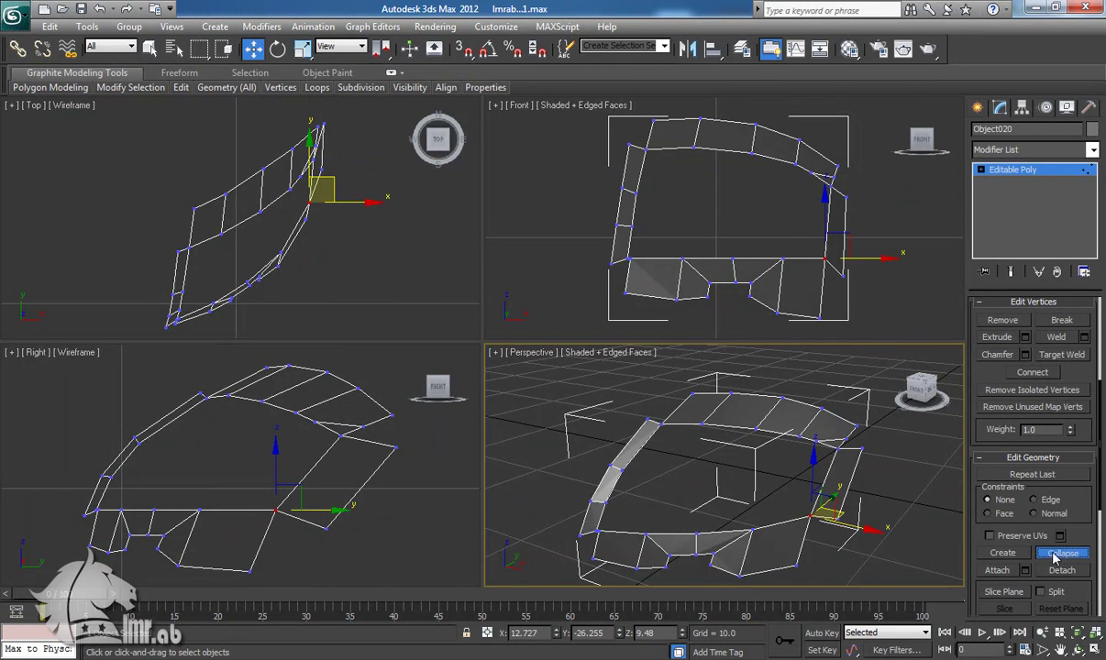
pyautogui.click(595, 533)
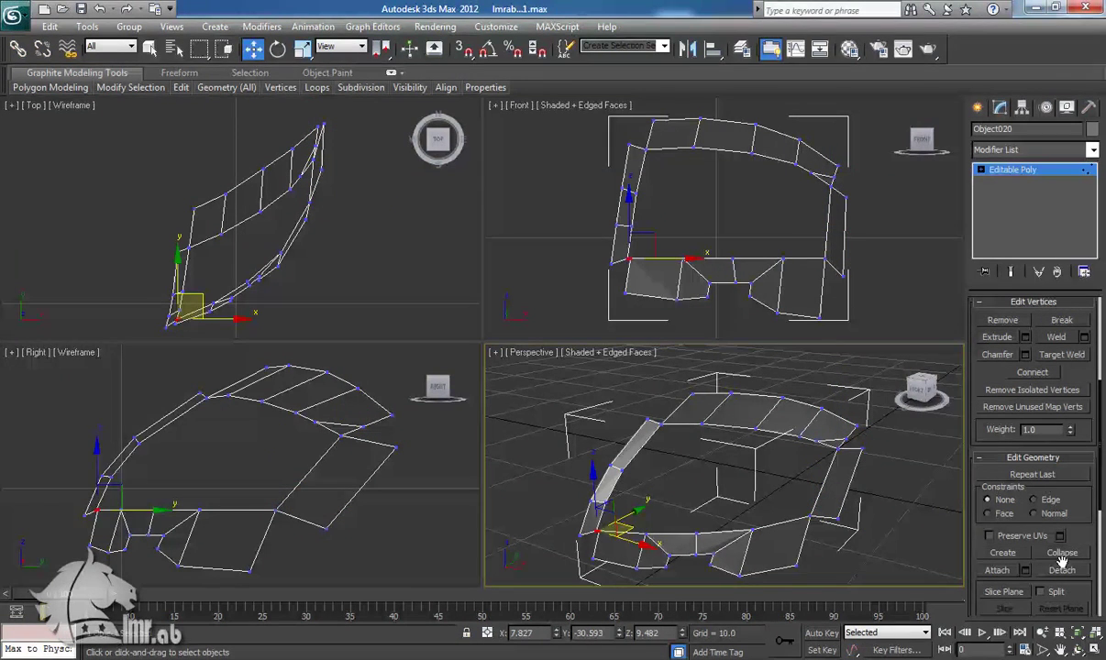
pyautogui.moveTo(769, 508); pyautogui.dragTo(743, 526, button='middle')
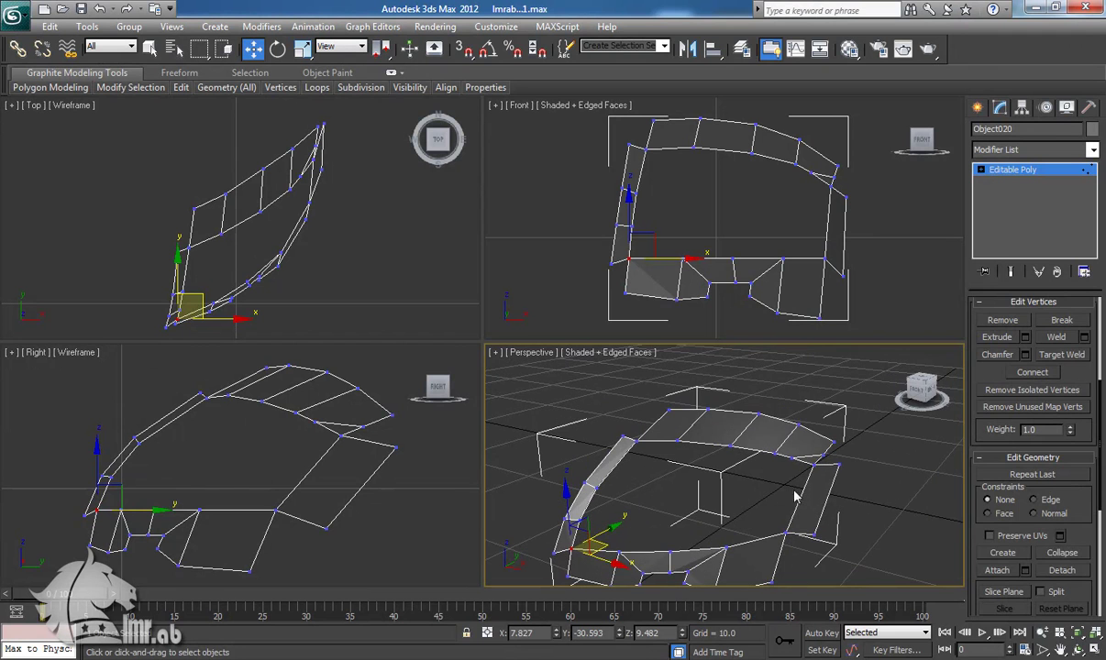
# Step: Remove the two extra vertices on the hood strip's inner edge near the corner with the wheel arch piece
pyautogui.press('2')
pyautogui.click(821, 456)
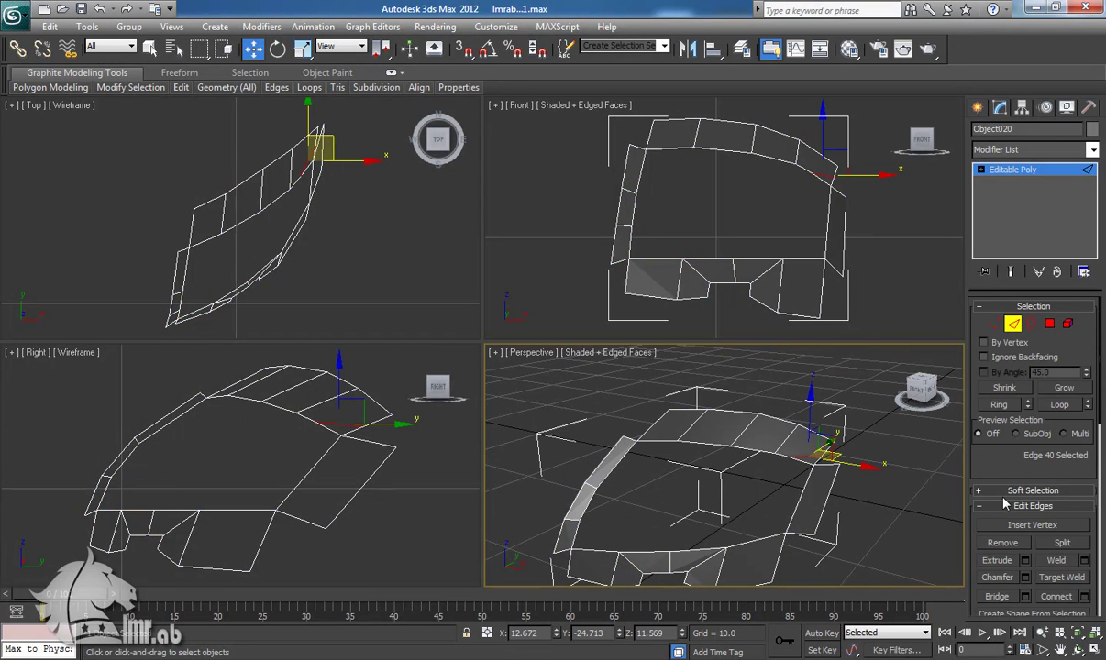
pyautogui.press('1')
pyautogui.click(824, 456)
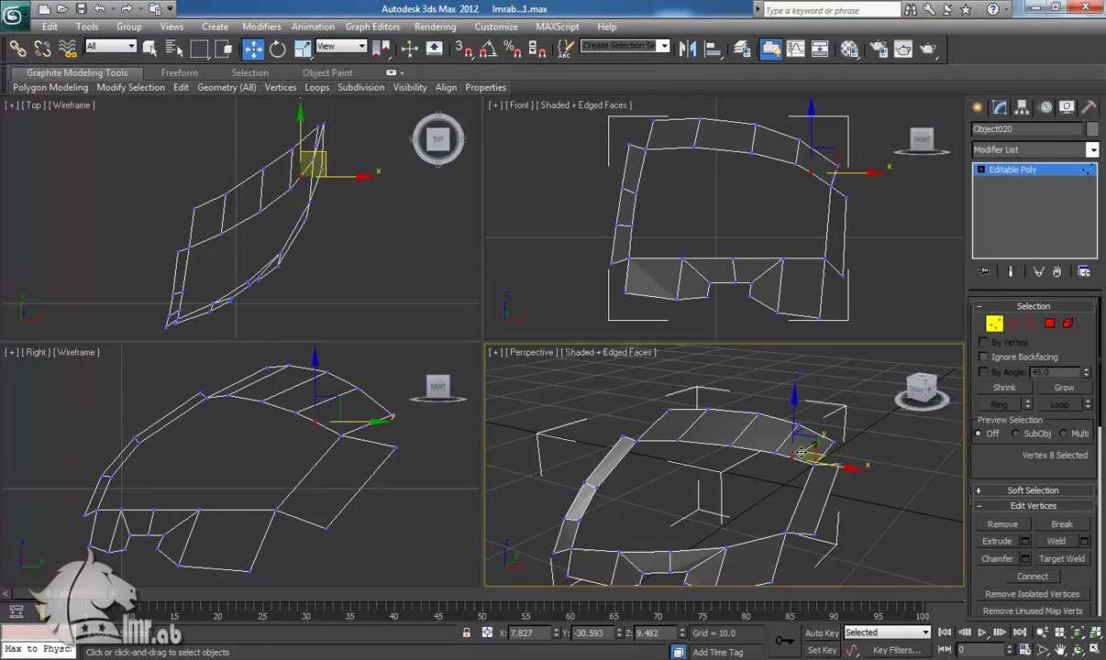
pyautogui.keyDown('ctrl'); pyautogui.click(823, 457); pyautogui.keyUp('ctrl')
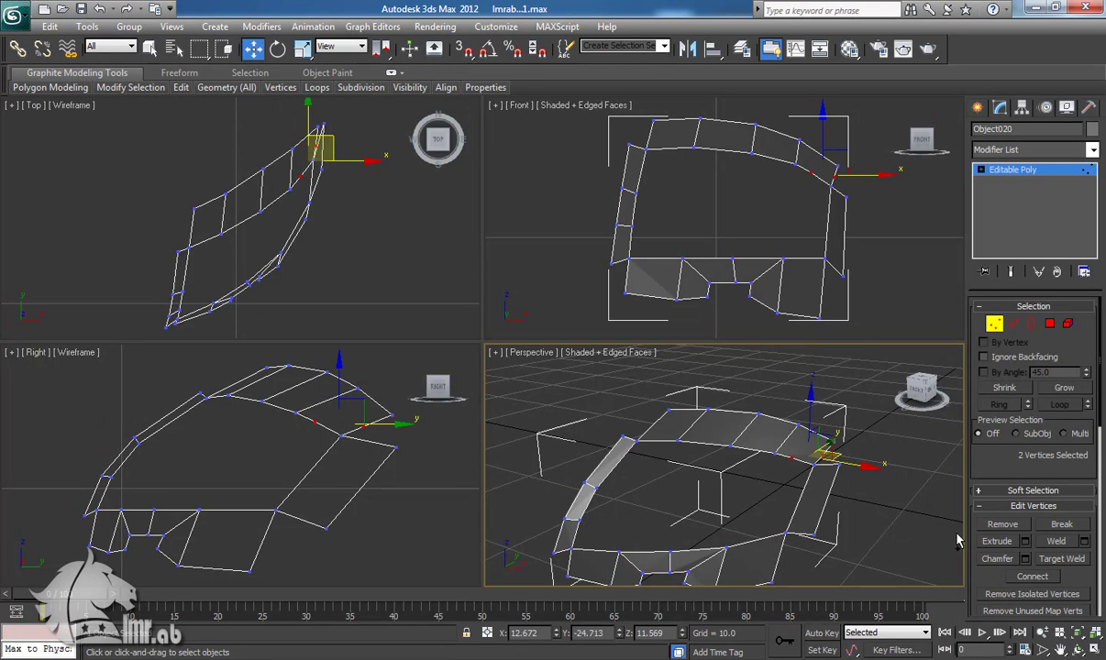
pyautogui.click(981, 525)
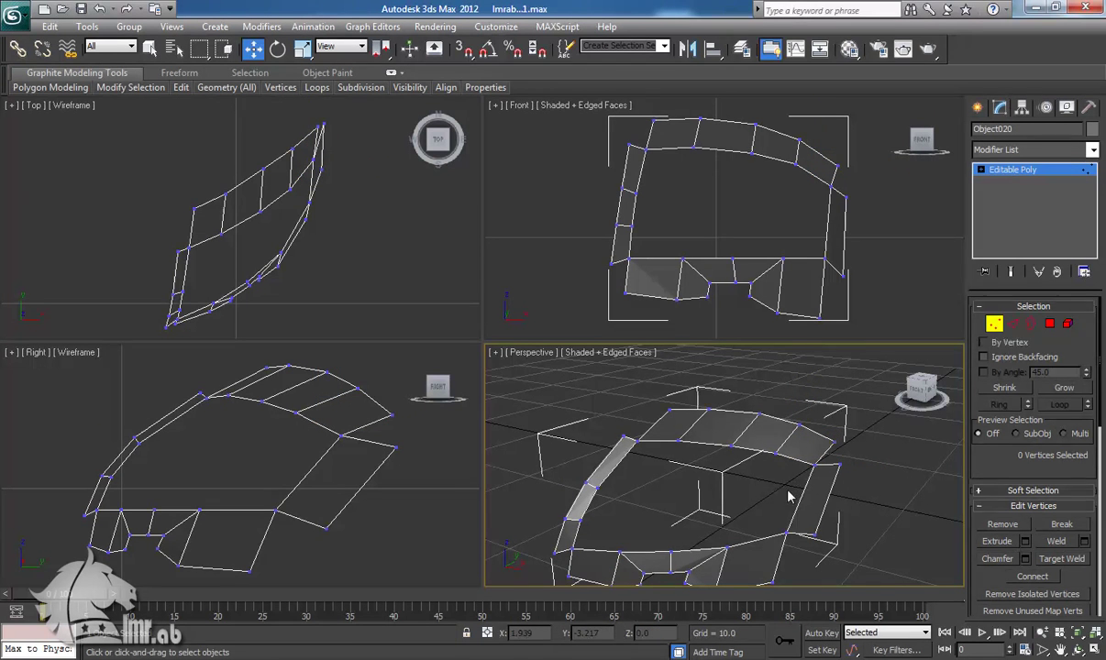
# Step: Test the inner corner joints by selecting the border and trying to move the corner vertices, and undo the moves
pyautogui.press('3')
pyautogui.click(795, 459)
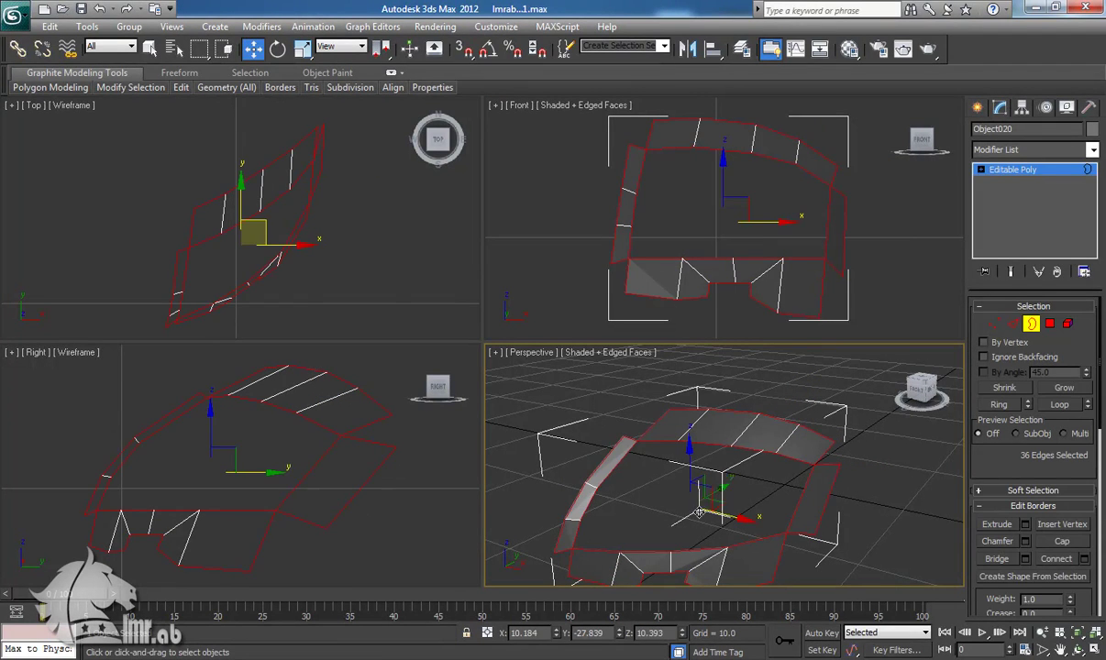
pyautogui.press('1')
pyautogui.click(636, 443)
pyautogui.moveTo(644, 440); pyautogui.dragTo(654, 446)
pyautogui.click(813, 466)
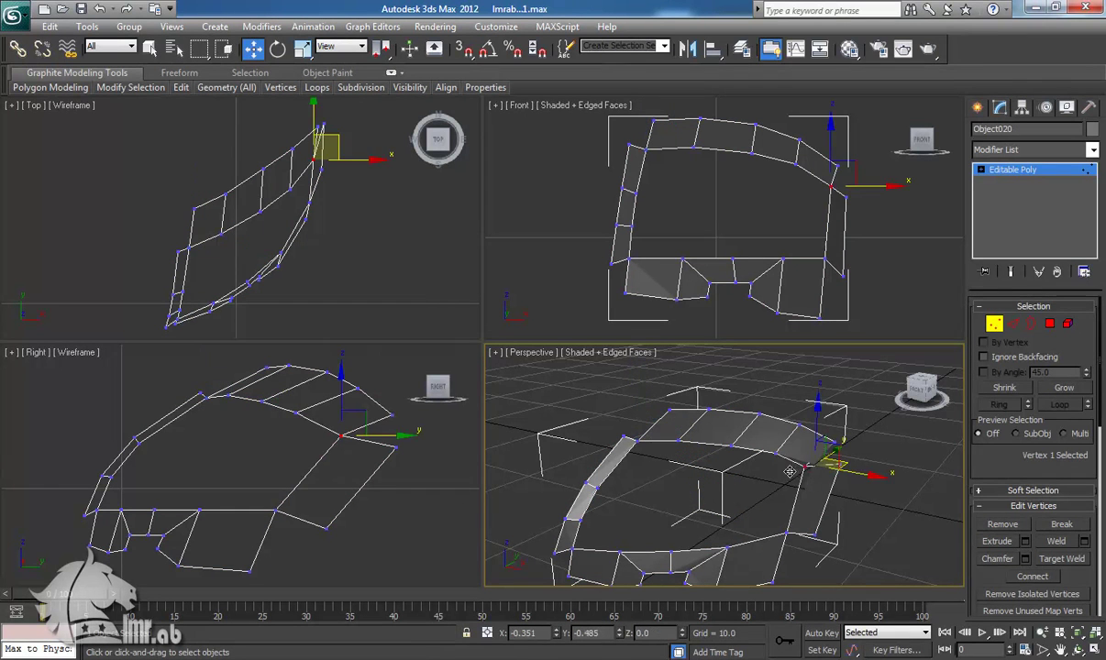
pyautogui.click(787, 533)
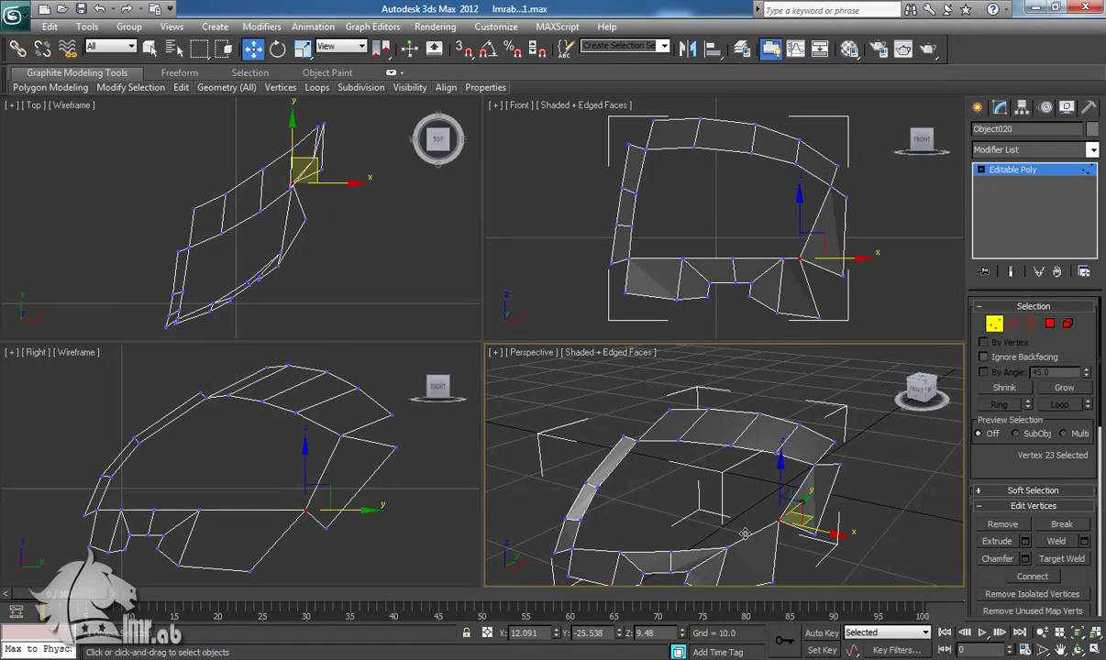
pyautogui.click(574, 551)
pyautogui.moveTo(594, 546); pyautogui.dragTo(612, 540)
pyautogui.hotkey('ctrl', 'z')
# Step: Select the frame's border as edges and deselect the outer ones, keeping only the edge loop around the headlight opening
pyautogui.moveTo(615, 542); pyautogui.dragTo(669, 532, button='middle')
pyautogui.press('3')
pyautogui.press('2')
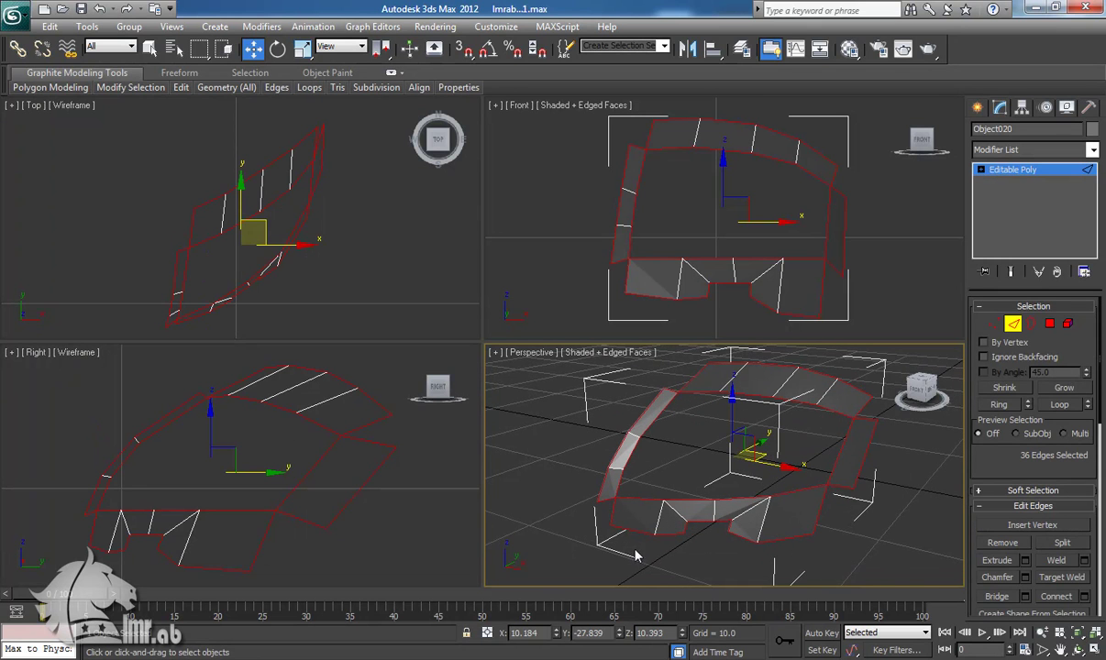
pyautogui.keyDown('alt'); pyautogui.moveTo(568, 563); pyautogui.dragTo(704, 522); pyautogui.keyUp('alt')
pyautogui.keyDown('alt'); pyautogui.moveTo(710, 545); pyautogui.dragTo(867, 521); pyautogui.keyUp('alt')
pyautogui.keyDown('alt'); pyautogui.moveTo(863, 460); pyautogui.dragTo(864, 468); pyautogui.keyUp('alt')
pyautogui.keyDown('alt'); pyautogui.moveTo(864, 427); pyautogui.dragTo(858, 377); pyautogui.keyUp('alt')
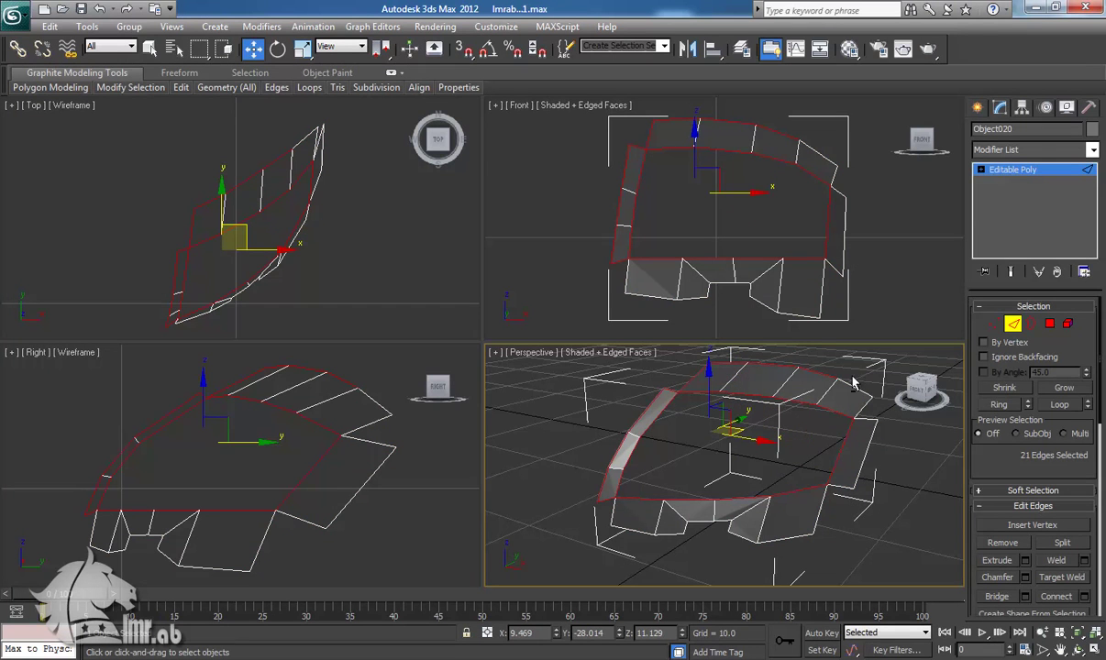
pyautogui.keyDown('alt'); pyautogui.moveTo(711, 371); pyautogui.dragTo(655, 413); pyautogui.keyUp('alt')
pyautogui.keyDown('alt'); pyautogui.moveTo(633, 359); pyautogui.dragTo(674, 393); pyautogui.keyUp('alt')
pyautogui.keyDown('alt'); pyautogui.moveTo(606, 515); pyautogui.dragTo(606, 517); pyautogui.keyUp('alt')
pyautogui.keyDown('alt'); pyautogui.moveTo(595, 439); pyautogui.dragTo(625, 460); pyautogui.keyUp('alt')
# Step: Extrude the inner edge loop backward along the Y axis to form a rim about 0.47 units deep
pyautogui.press('z')
pyautogui.keyDown('alt'); pyautogui.moveTo(713, 497); pyautogui.dragTo(653, 481, button='middle'); pyautogui.keyUp('alt')
pyautogui.keyDown('shift'); pyautogui.moveTo(744, 477); pyautogui.dragTo(768, 478); pyautogui.keyUp('shift')
pyautogui.keyDown('alt'); pyautogui.moveTo(719, 491); pyautogui.dragTo(788, 520, button='middle'); pyautogui.keyUp('alt')
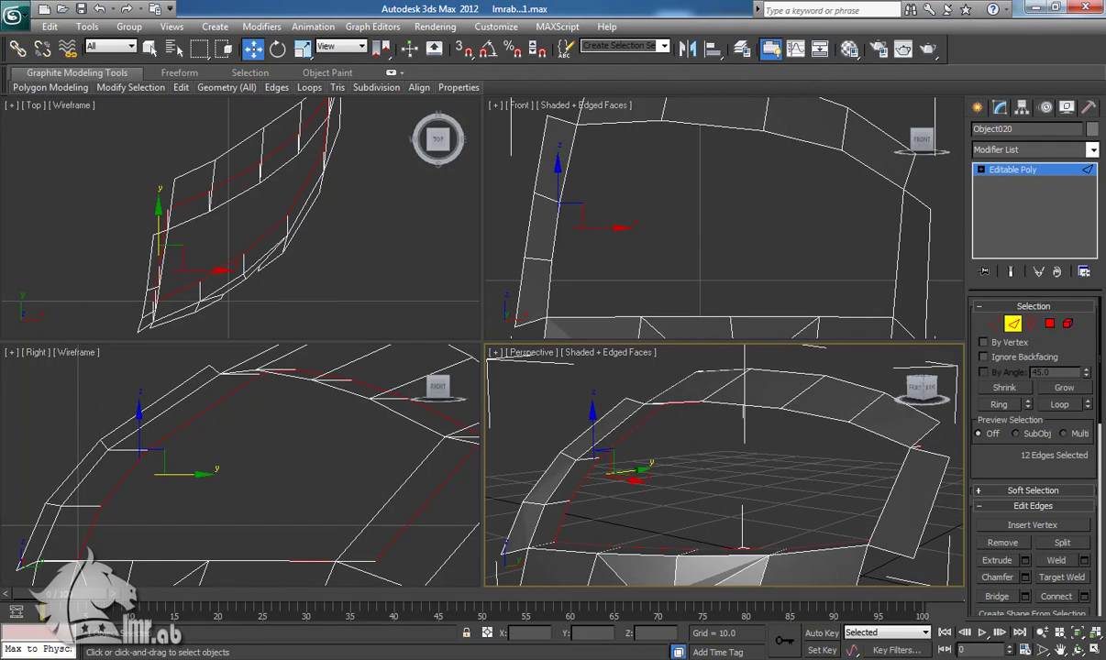
pyautogui.hotkey('alt', 'Tab')
pyautogui.hotkey('alt', 'Tab')
pyautogui.keyDown('alt'); pyautogui.moveTo(780, 501); pyautogui.dragTo(659, 480, button='middle'); pyautogui.keyUp('alt')
pyautogui.moveTo(683, 461); pyautogui.dragTo(680, 461)
pyautogui.keyDown('alt'); pyautogui.moveTo(683, 463); pyautogui.dragTo(795, 432, button='middle'); pyautogui.keyUp('alt')
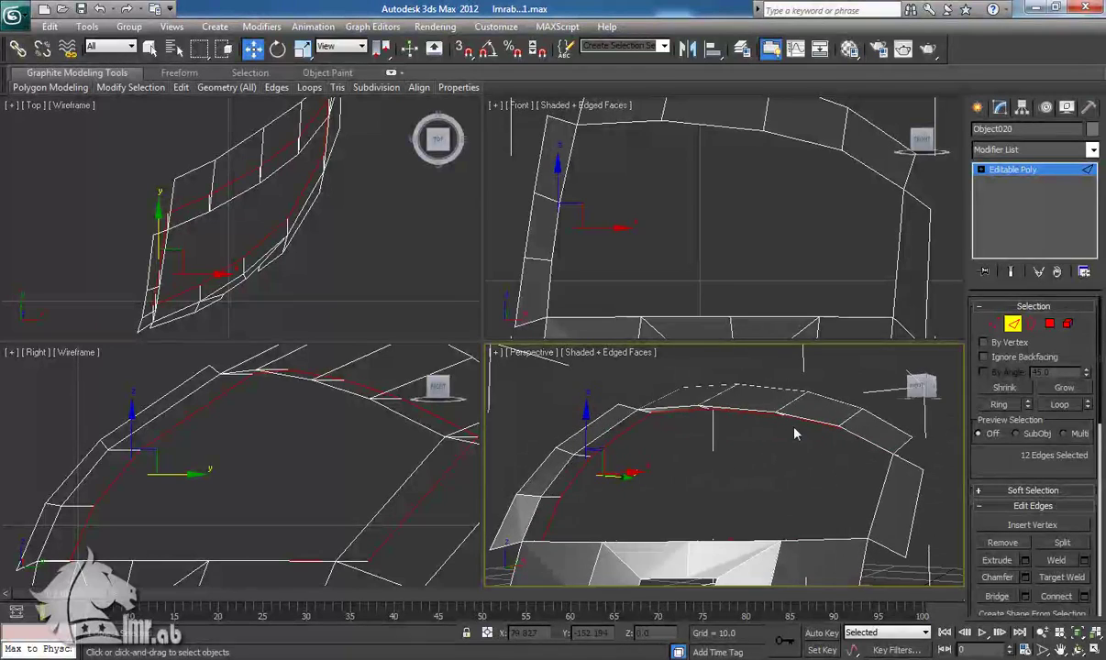
# Step: Select the original strip polygons and delete them, leaving only the newly extruded rim
pyautogui.click(1049, 324)
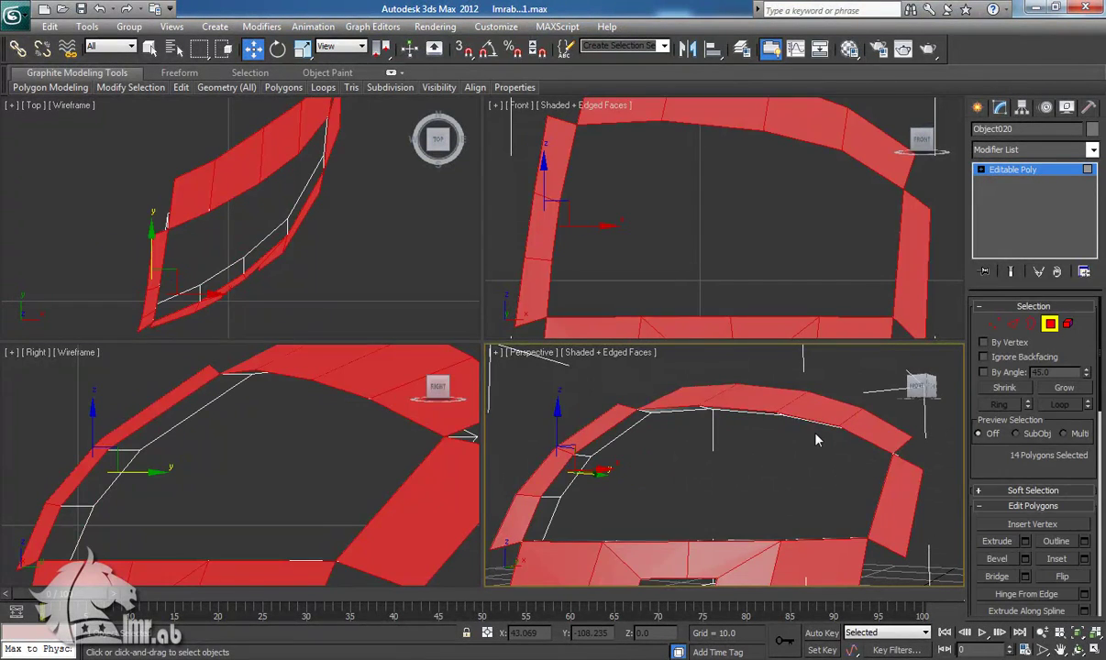
pyautogui.press('Delete')
pyautogui.moveTo(738, 535)
pyautogui.keyDown('alt'); pyautogui.mouseDown(button='middle')
pyautogui.moveTo(739, 561)
pyautogui.moveTo(737, 545)
pyautogui.mouseUp(button='middle'); pyautogui.keyUp('alt')
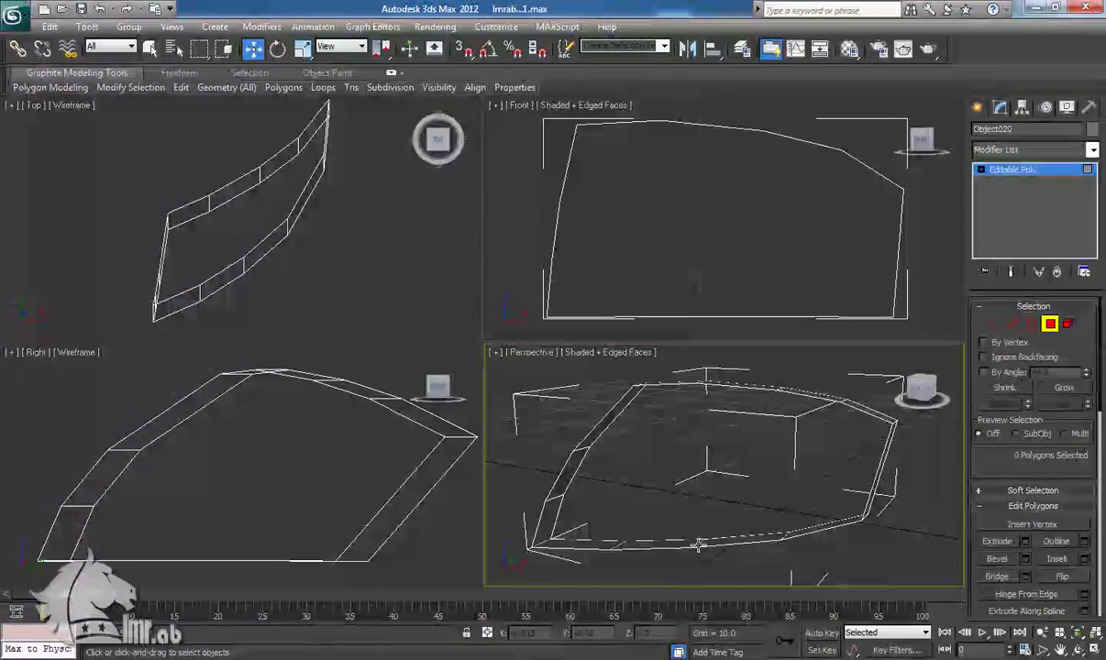
# Step: Try moving the rim's back vertex at the lower inner corner to test the joint, and undo the move
pyautogui.press('1')
pyautogui.click(551, 539)
pyautogui.moveTo(576, 538); pyautogui.dragTo(606, 526)
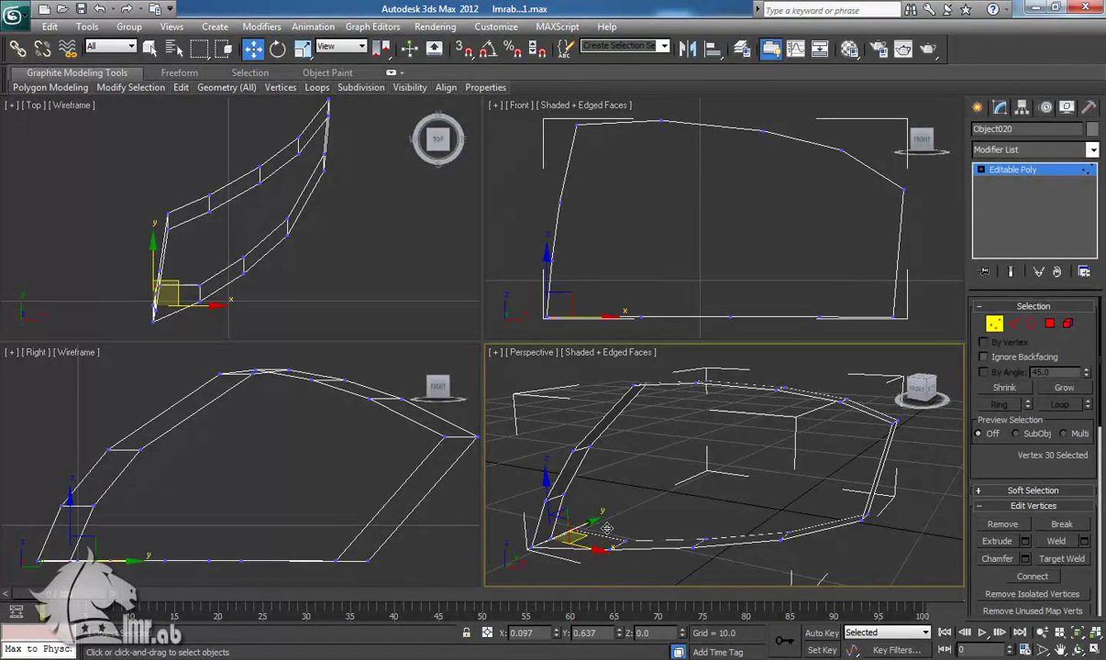
pyautogui.hotkey('ctrl', 'z')
# Step: Collapse the overlapping front vertices and the overlapping back vertices at the rim's lower inner corner
pyautogui.click(531, 548)
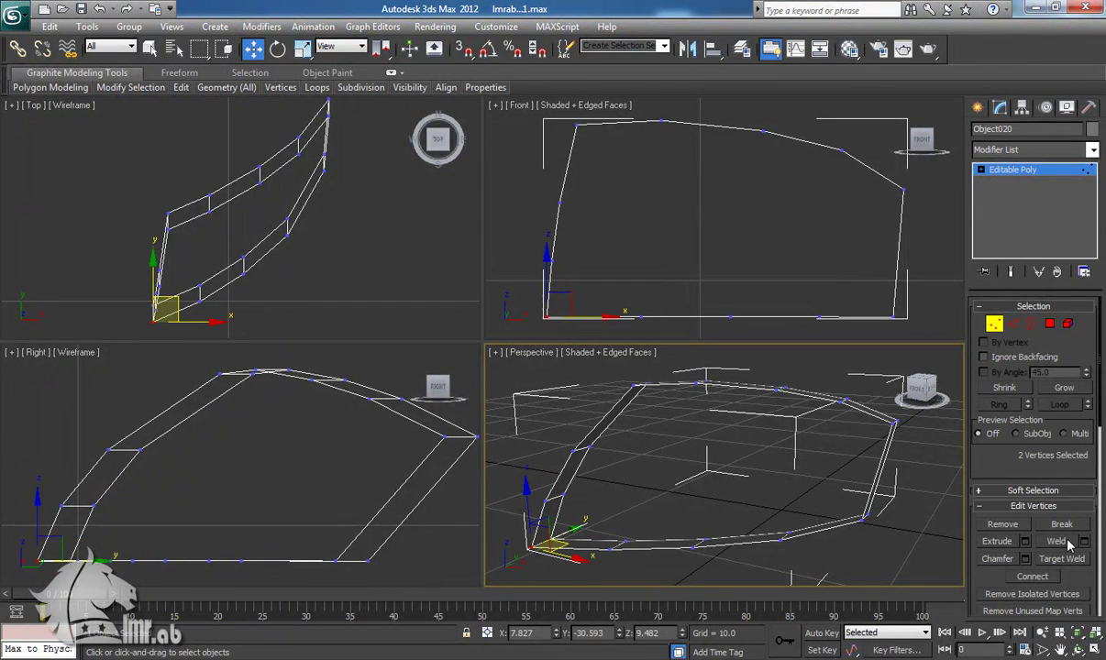
pyautogui.scroll(-5, 1082, 576)
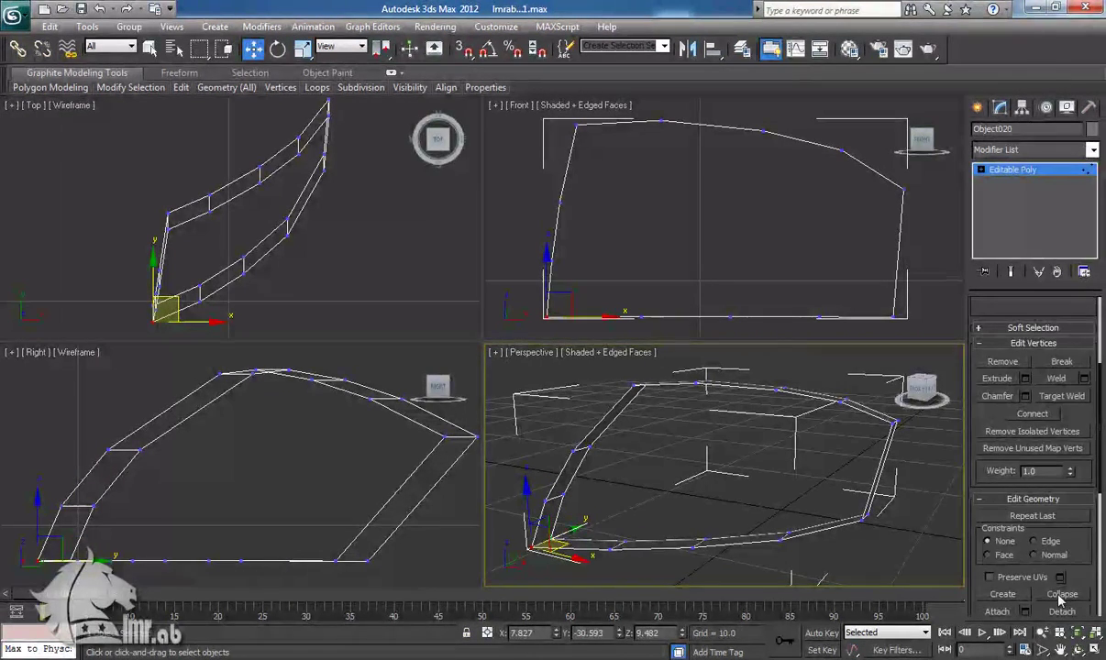
pyautogui.click(583, 532)
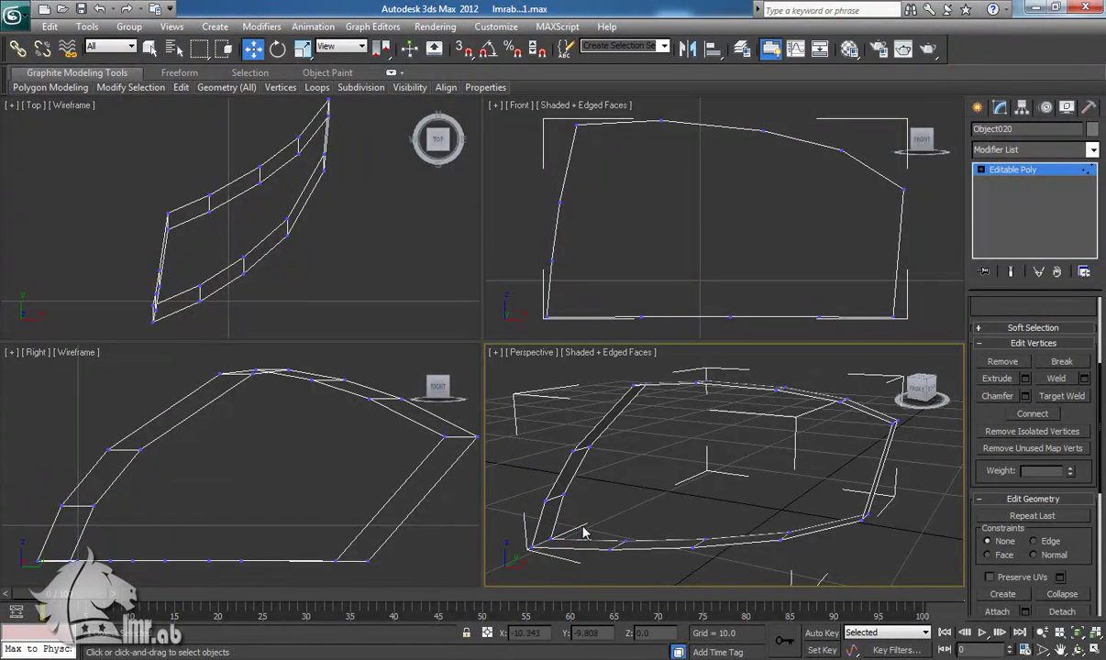
pyautogui.click(539, 551)
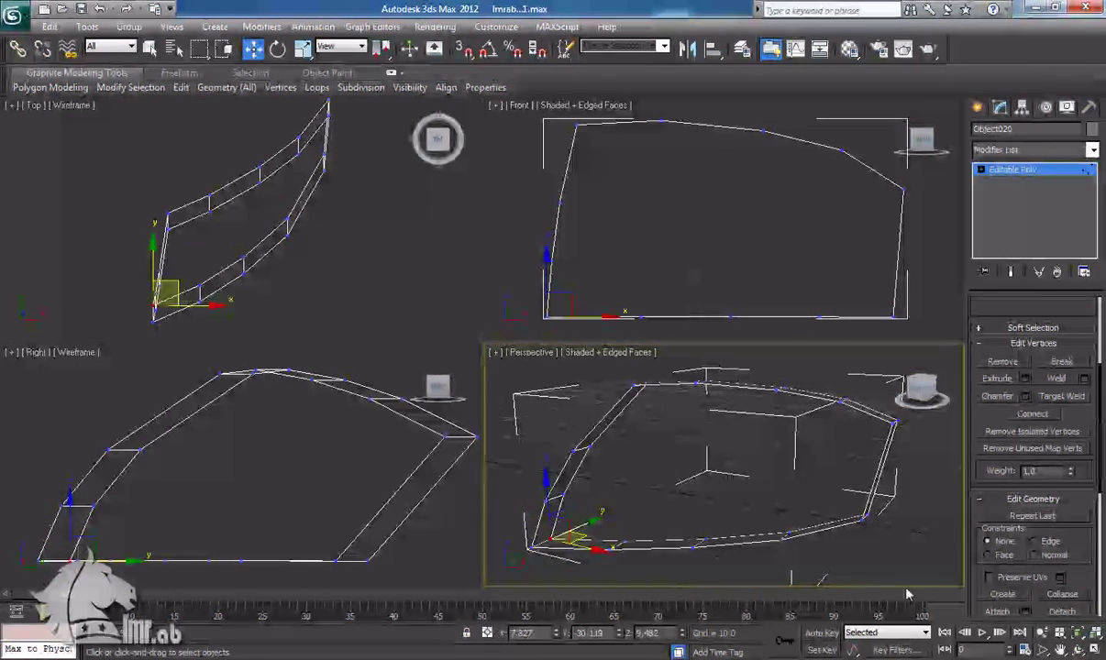
# Step: Collapse the overlapping back and front vertex pairs at the rim's upper inner corner
pyautogui.moveTo(820, 550); pyautogui.dragTo(792, 558, button='middle')
pyautogui.keyDown('alt'); pyautogui.moveTo(610, 451); pyautogui.dragTo(646, 523, button='middle'); pyautogui.keyUp('alt')
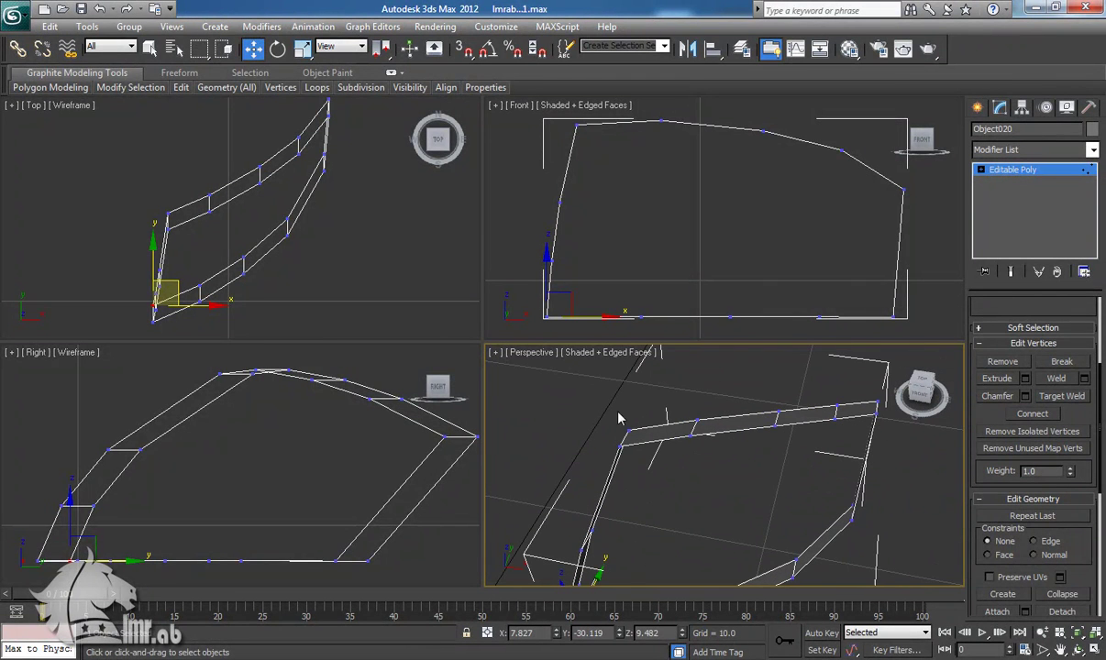
pyautogui.moveTo(646, 442); pyautogui.dragTo(646, 442)
pyautogui.click(1059, 598)
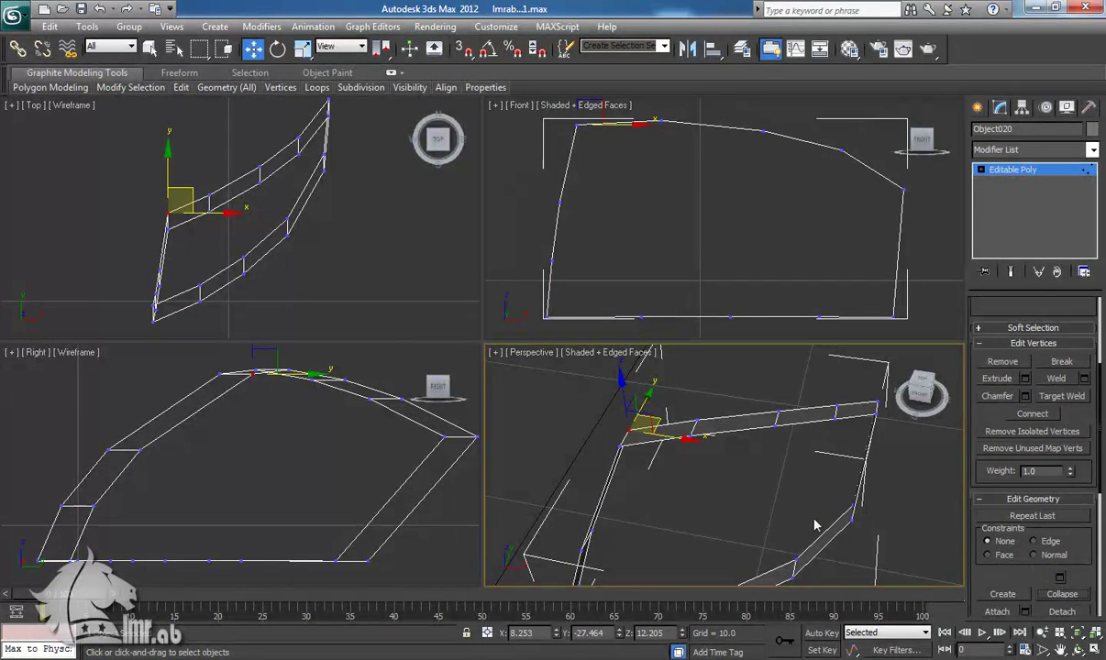
pyautogui.click(621, 446)
# Step: Collapse the overlapping vertex pairs at the rim's two corners on the wheel arch side
pyautogui.keyDown('alt'); pyautogui.moveTo(845, 476); pyautogui.dragTo(799, 420, button='middle'); pyautogui.keyUp('alt')
pyautogui.moveTo(841, 454); pyautogui.dragTo(841, 454)
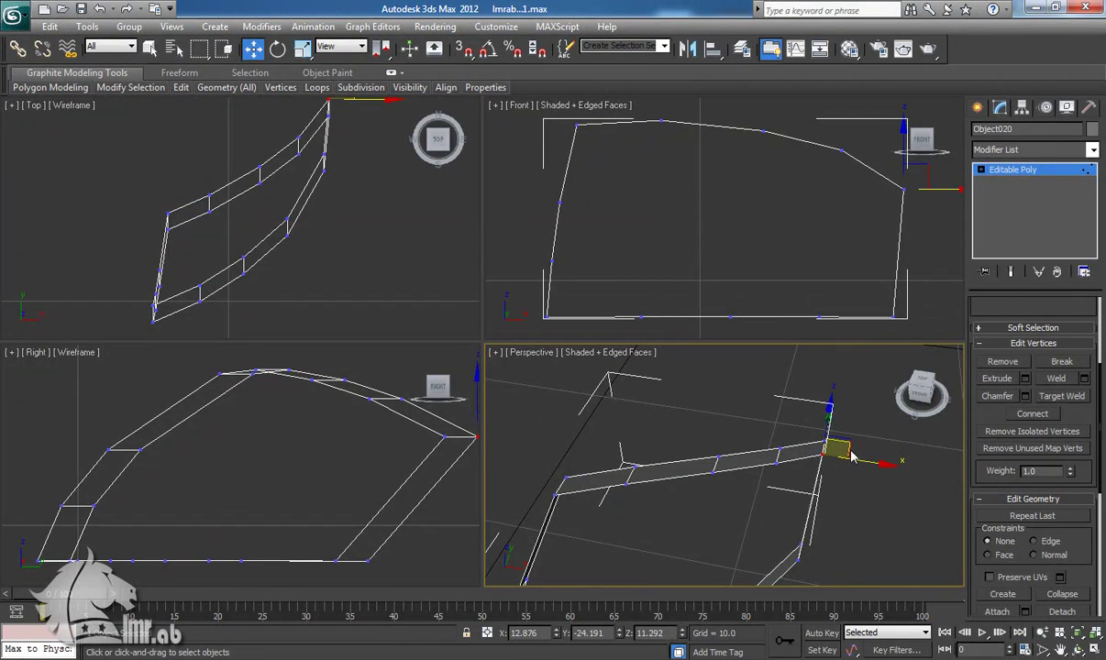
pyautogui.click(797, 560)
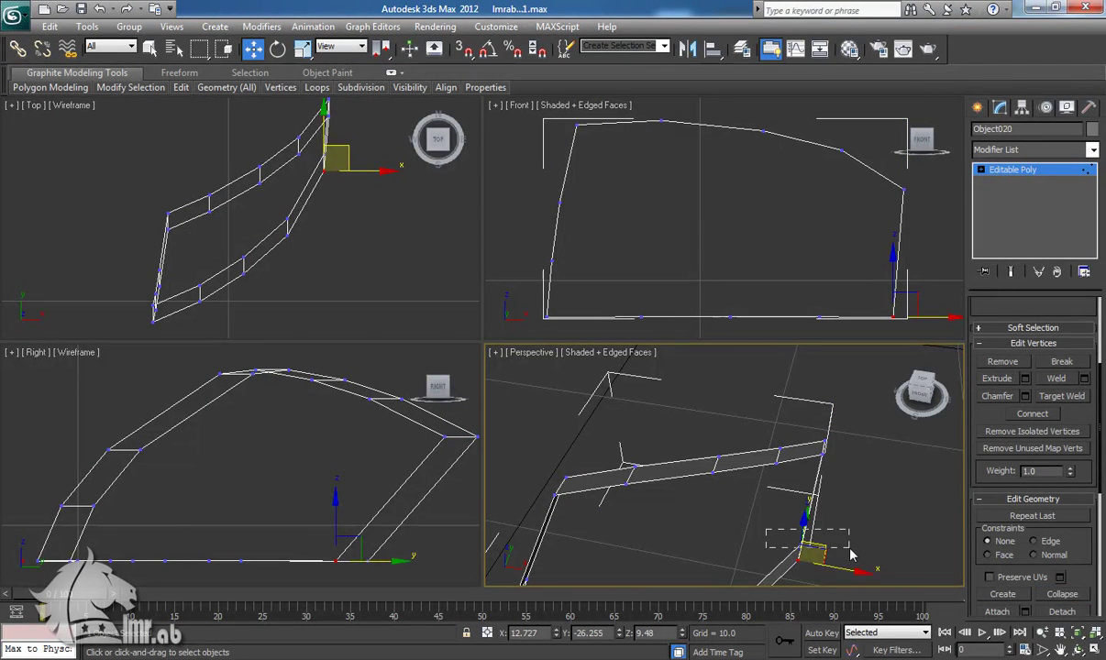
pyautogui.moveTo(851, 555); pyautogui.dragTo(851, 556)
pyautogui.press('z')
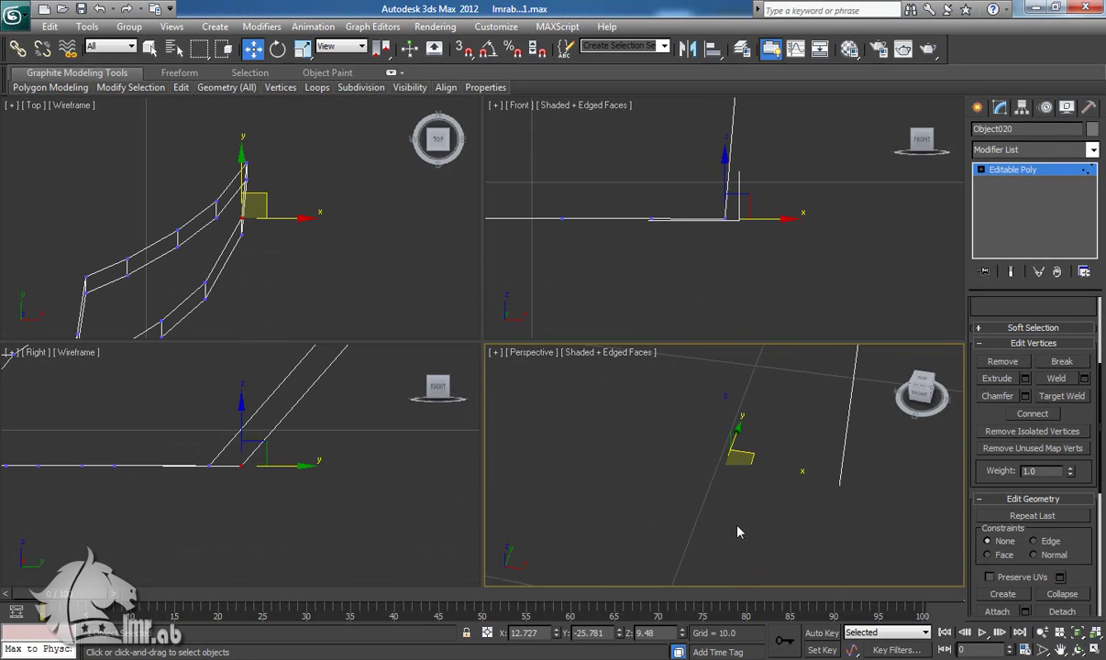
pyautogui.click(785, 522)
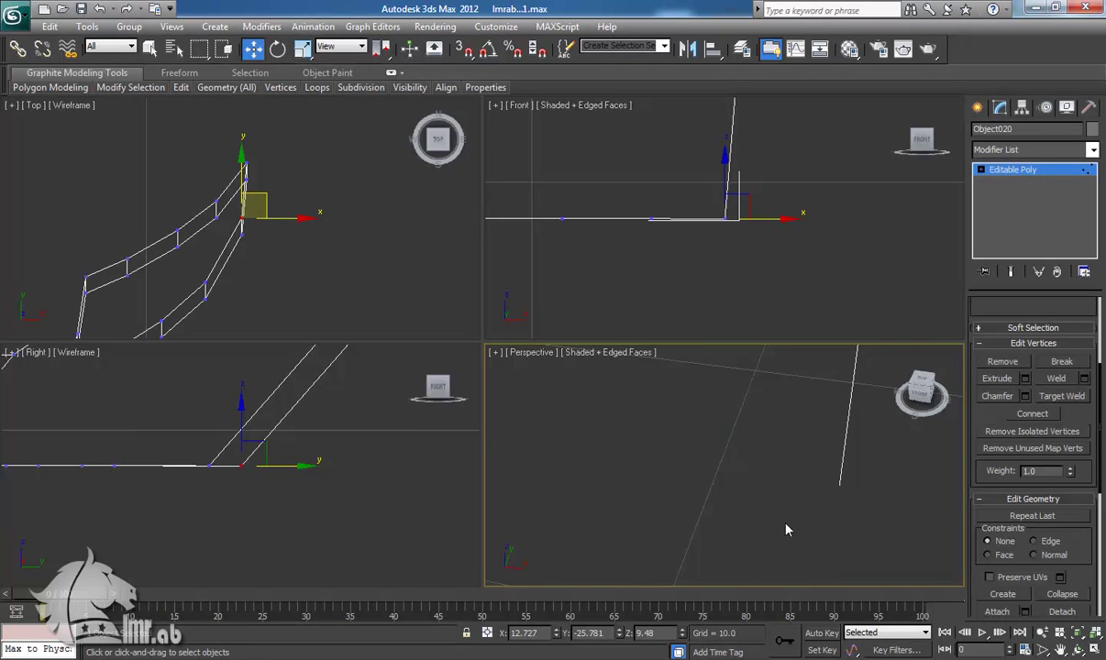
# Step: Select the rim's front border and activate the Scale tool
pyautogui.press('z')
pyautogui.keyDown('alt'); pyautogui.moveTo(773, 499); pyautogui.dragTo(773, 474, button='middle'); pyautogui.keyUp('alt')
pyautogui.scroll(3, 747, 525)
pyautogui.keyDown('alt'); pyautogui.moveTo(718, 524); pyautogui.dragTo(738, 501, button='middle'); pyautogui.keyUp('alt')
pyautogui.press('3')
pyautogui.click(750, 389)
pyautogui.press('r')
pyautogui.click(700, 400)
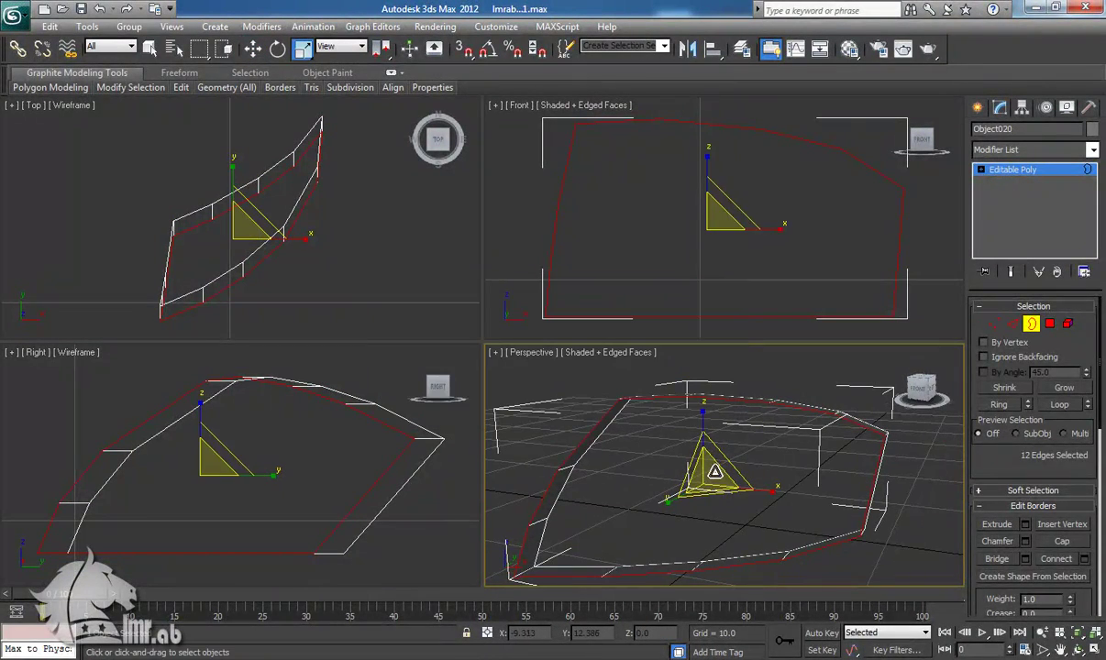
# Step: Try extruding the front border inward as a scaled copy, inspect it, and undo the extrusion
pyautogui.keyDown('shift'); pyautogui.moveTo(706, 478); pyautogui.dragTo(706, 485); pyautogui.keyUp('shift')
pyautogui.keyDown('alt'); pyautogui.moveTo(700, 530); pyautogui.dragTo(623, 514, button='middle'); pyautogui.keyUp('alt')
pyautogui.keyDown('alt'); pyautogui.moveTo(703, 535); pyautogui.dragTo(761, 532, button='middle'); pyautogui.keyUp('alt')
pyautogui.hotkey('ctrl', 'z')
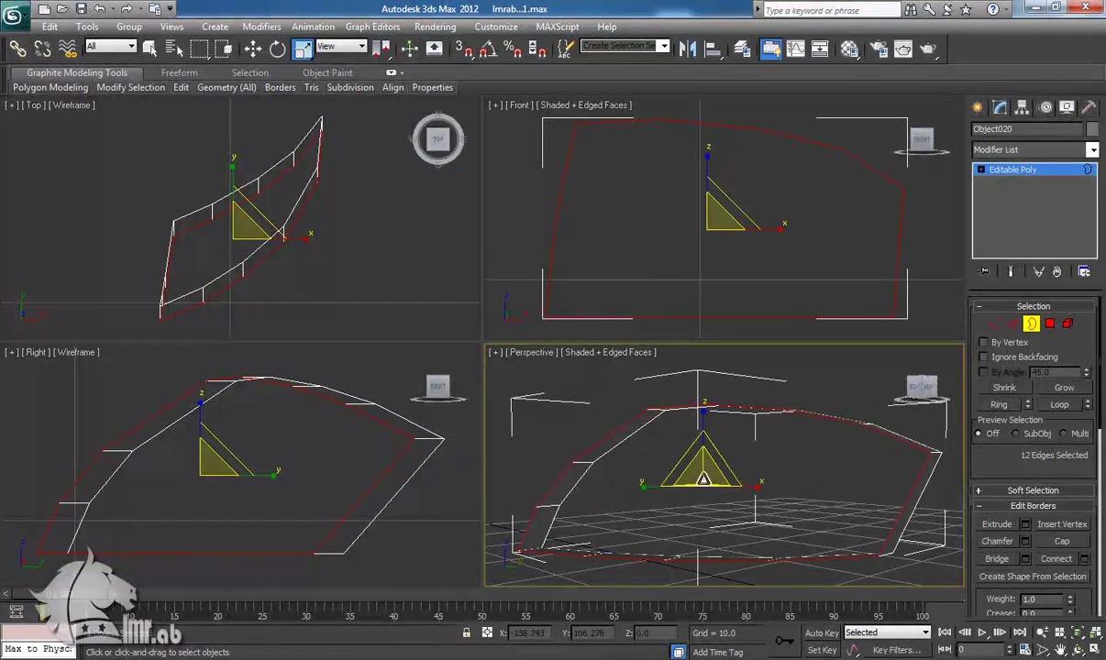
# Step: Extrude the front border inward by scaling a copy of it, and reduce the new border's height to about 96 percent
pyautogui.keyDown('shift'); pyautogui.moveTo(702, 481); pyautogui.dragTo(703, 484); pyautogui.keyUp('shift')
pyautogui.rightClick(734, 268)
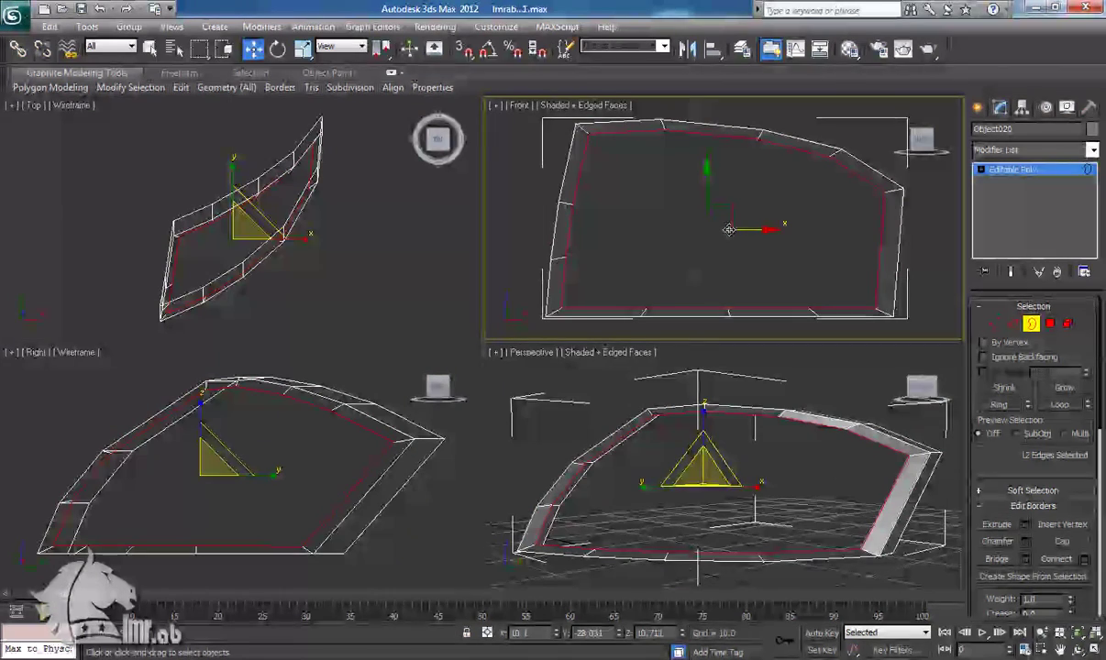
pyautogui.press('r')
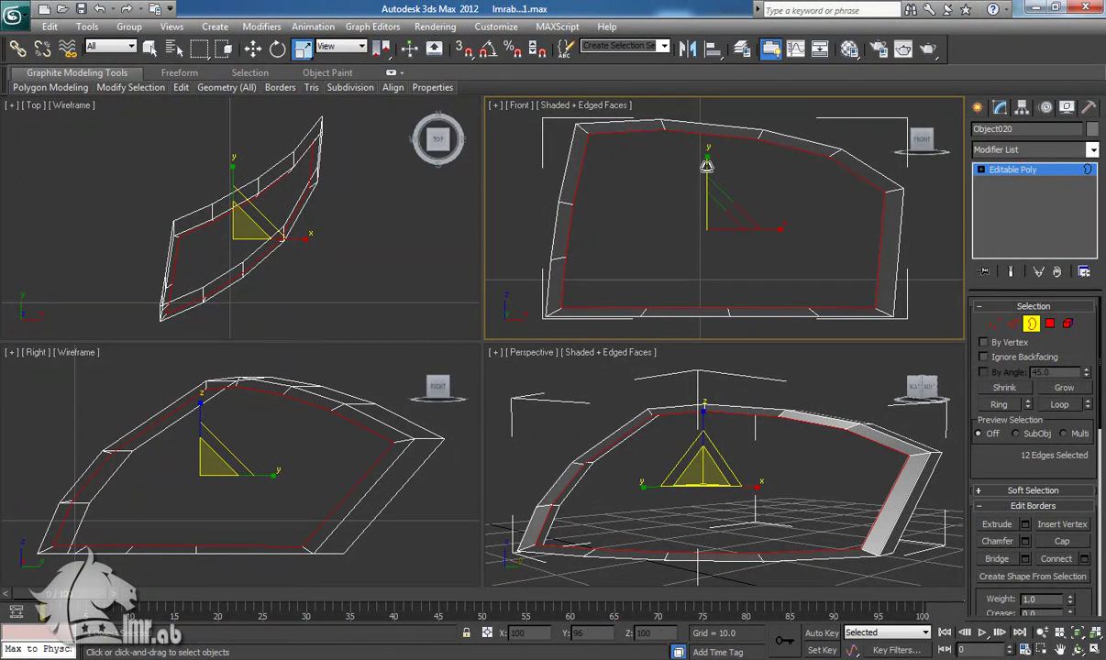
pyautogui.press('w')
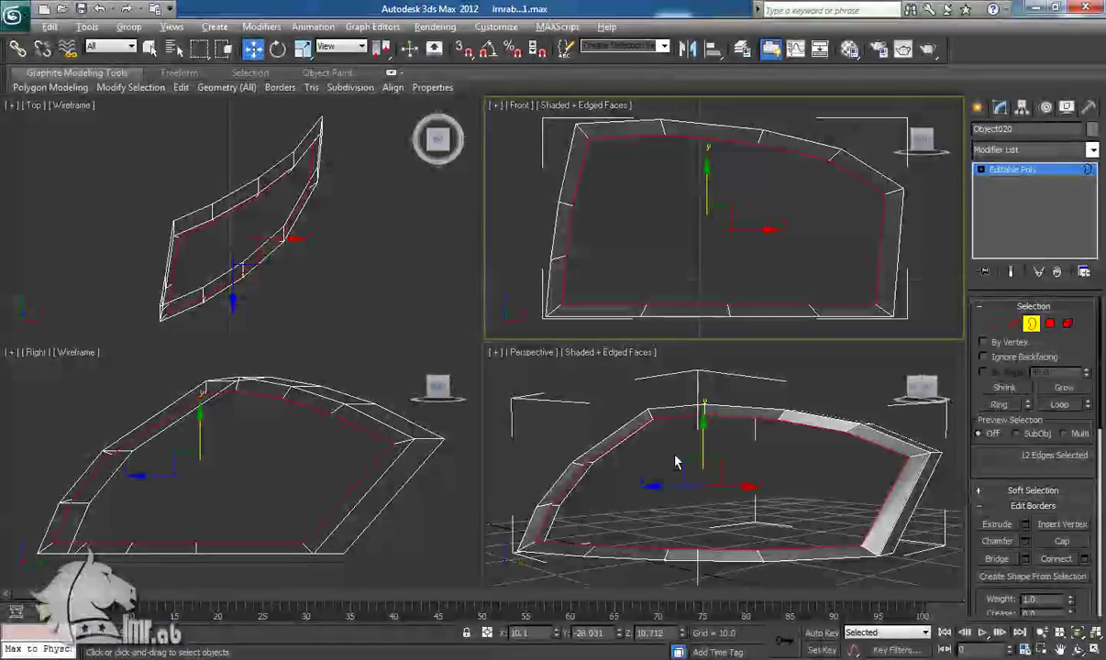
pyautogui.keyDown('alt'); pyautogui.moveTo(675, 461); pyautogui.dragTo(796, 457, button='middle'); pyautogui.keyUp('alt')
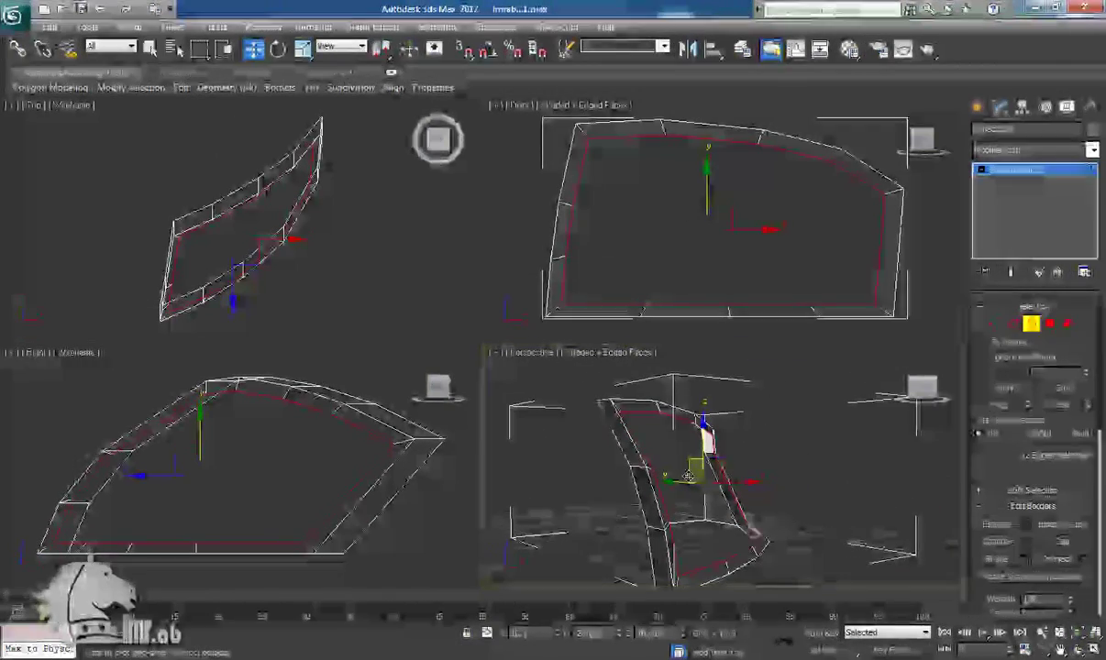
# Step: Move the new inner border slightly along the depth axis in the Right view and clear the selection
pyautogui.rightClick(270, 465)
pyautogui.moveTo(256, 478); pyautogui.dragTo(247, 477)
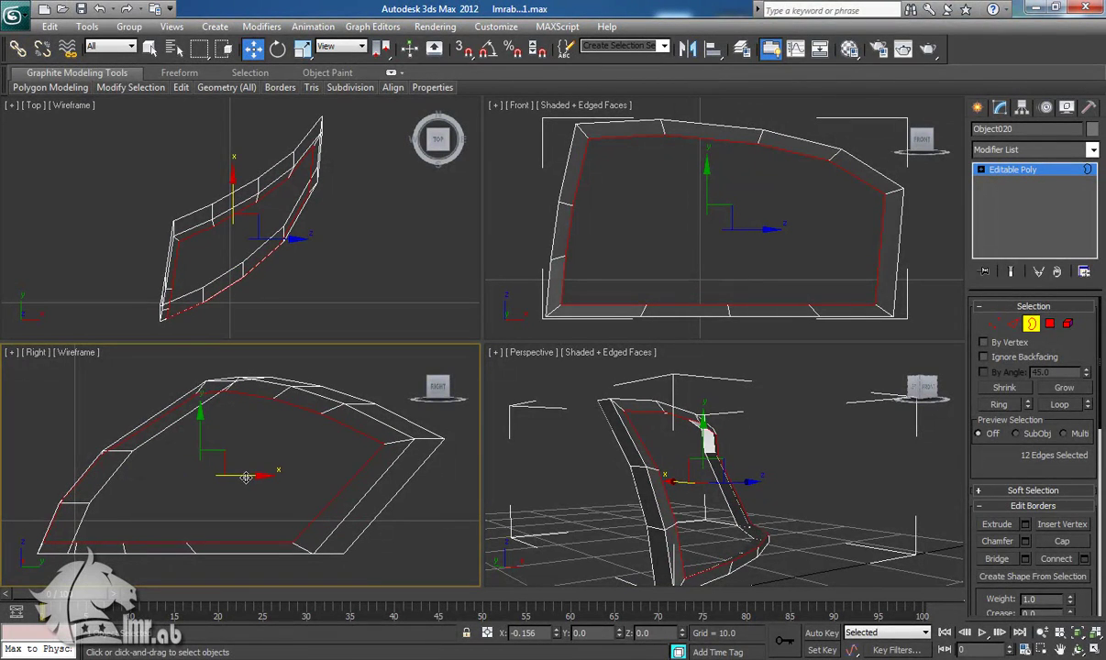
pyautogui.moveTo(248, 477); pyautogui.dragTo(246, 480)
pyautogui.keyDown('alt'); pyautogui.moveTo(604, 481); pyautogui.dragTo(463, 468, button='middle'); pyautogui.keyUp('alt')
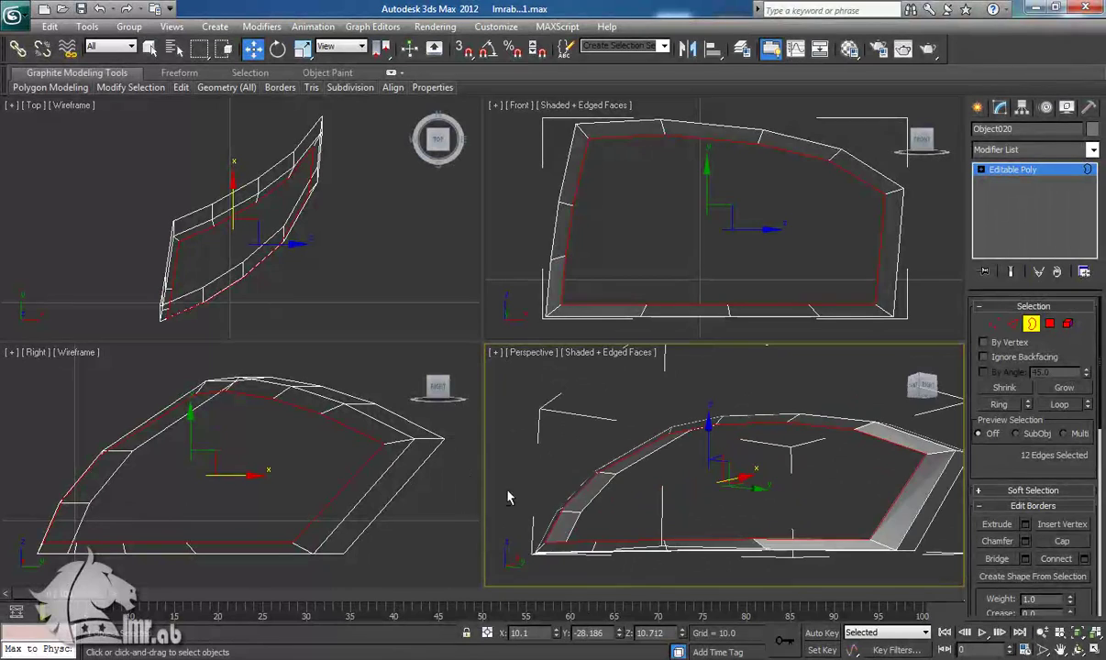
pyautogui.moveTo(753, 550); pyautogui.dragTo(859, 590)
pyautogui.keyDown('alt'); pyautogui.moveTo(812, 524); pyautogui.dragTo(795, 519, button='middle'); pyautogui.keyUp('alt')
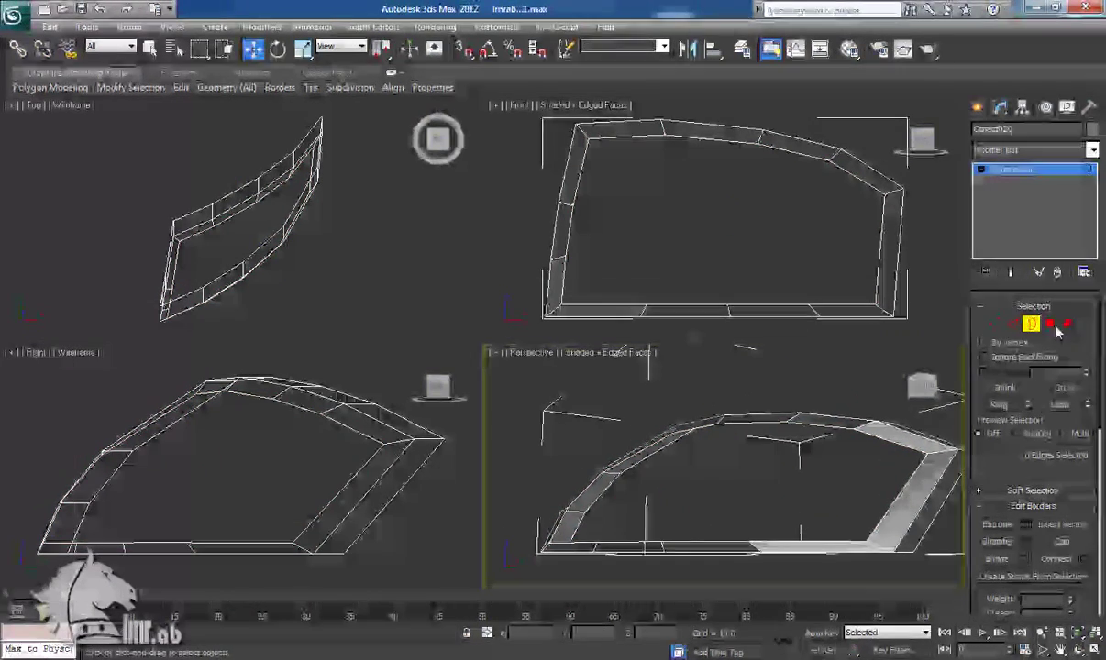
# Step: Try moving the inner edge on the frame's slanted side, inspect it, and undo the move
pyautogui.click(1011, 325)
pyautogui.click(895, 504)
pyautogui.keyDown('alt'); pyautogui.moveTo(889, 504); pyautogui.dragTo(769, 489, button='middle'); pyautogui.keyUp('alt')
pyautogui.moveTo(946, 485); pyautogui.dragTo(937, 488)
pyautogui.keyDown('alt'); pyautogui.moveTo(888, 509); pyautogui.dragTo(1098, 515, button='middle'); pyautogui.keyUp('alt')
pyautogui.hotkey('ctrl', 'z')
pyautogui.keyDown('alt'); pyautogui.moveTo(975, 525); pyautogui.dragTo(885, 422, button='middle'); pyautogui.keyUp('alt')
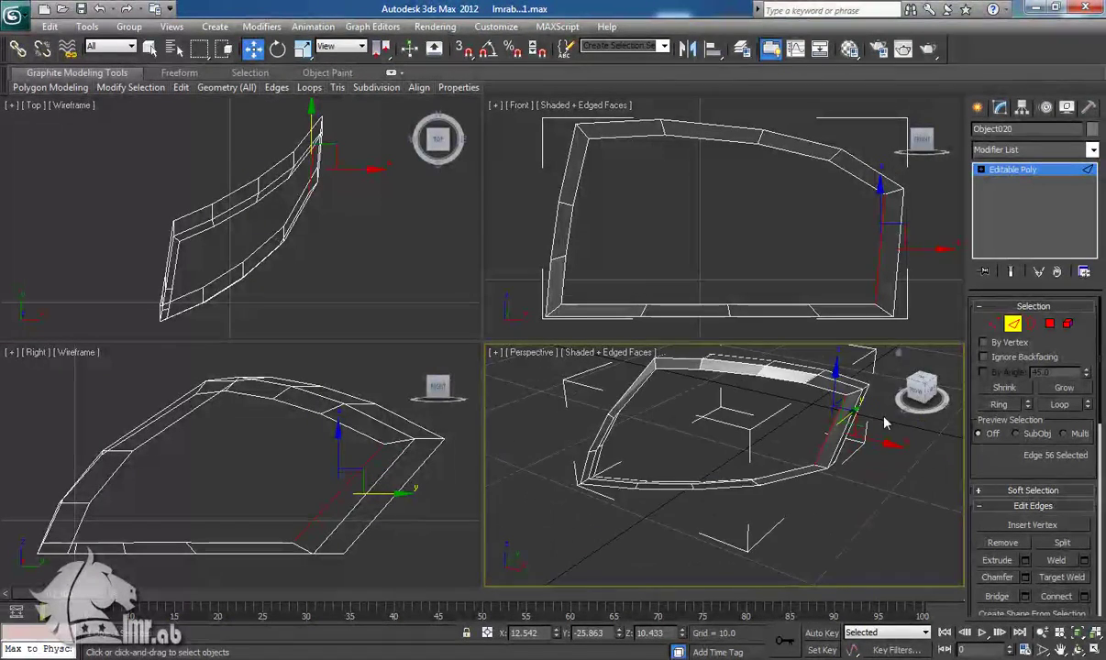
pyautogui.keyDown('alt'); pyautogui.moveTo(708, 453); pyautogui.dragTo(680, 412, button='middle'); pyautogui.keyUp('alt')
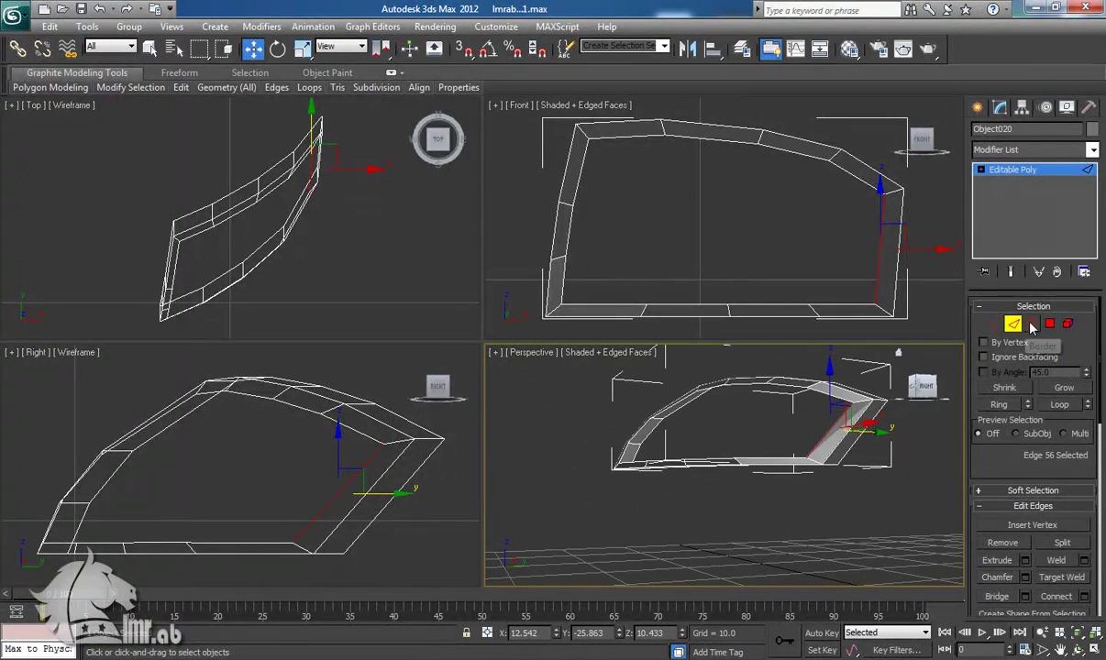
# Step: Extrude the inner border backward as a moved copy to form the frame's inner wall, and adjust its depth
pyautogui.click(1030, 327)
pyautogui.click(832, 414)
pyautogui.keyDown('alt'); pyautogui.moveTo(828, 416); pyautogui.dragTo(750, 447, button='middle'); pyautogui.keyUp('alt')
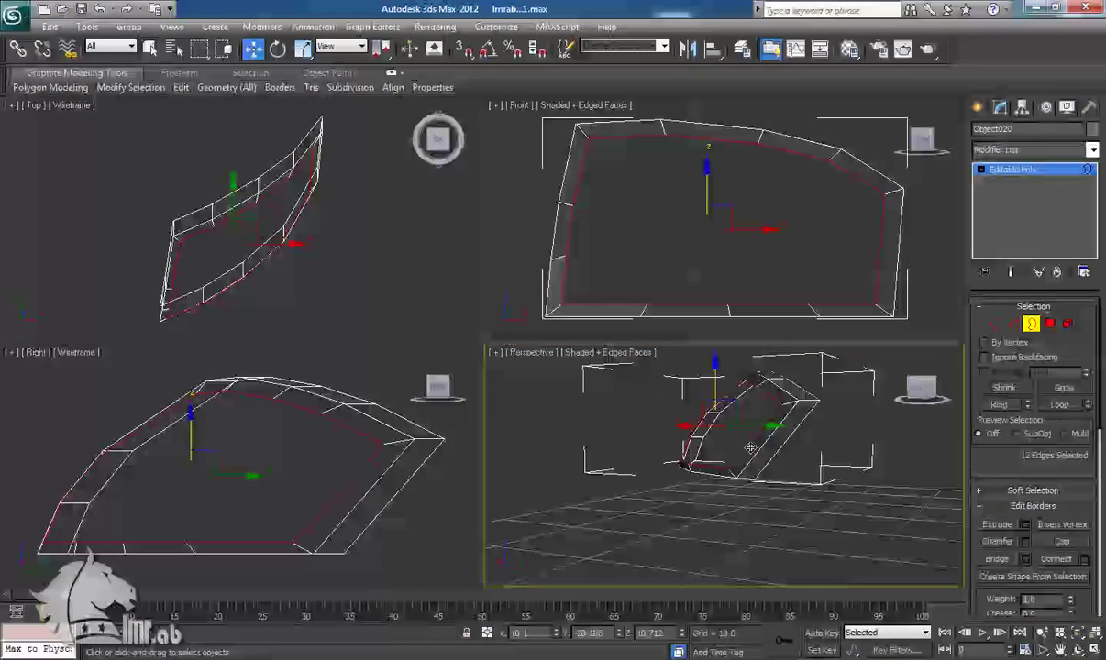
pyautogui.keyDown('shift'); pyautogui.moveTo(751, 426); pyautogui.dragTo(787, 431); pyautogui.keyUp('shift')
pyautogui.keyDown('alt'); pyautogui.moveTo(821, 487); pyautogui.dragTo(716, 513, button='middle'); pyautogui.keyUp('alt')
pyautogui.scroll(4, 712, 487)
pyautogui.moveTo(671, 479); pyautogui.dragTo(676, 477)
pyautogui.keyDown('alt'); pyautogui.moveTo(675, 500); pyautogui.dragTo(793, 469, button='middle'); pyautogui.keyUp('alt')
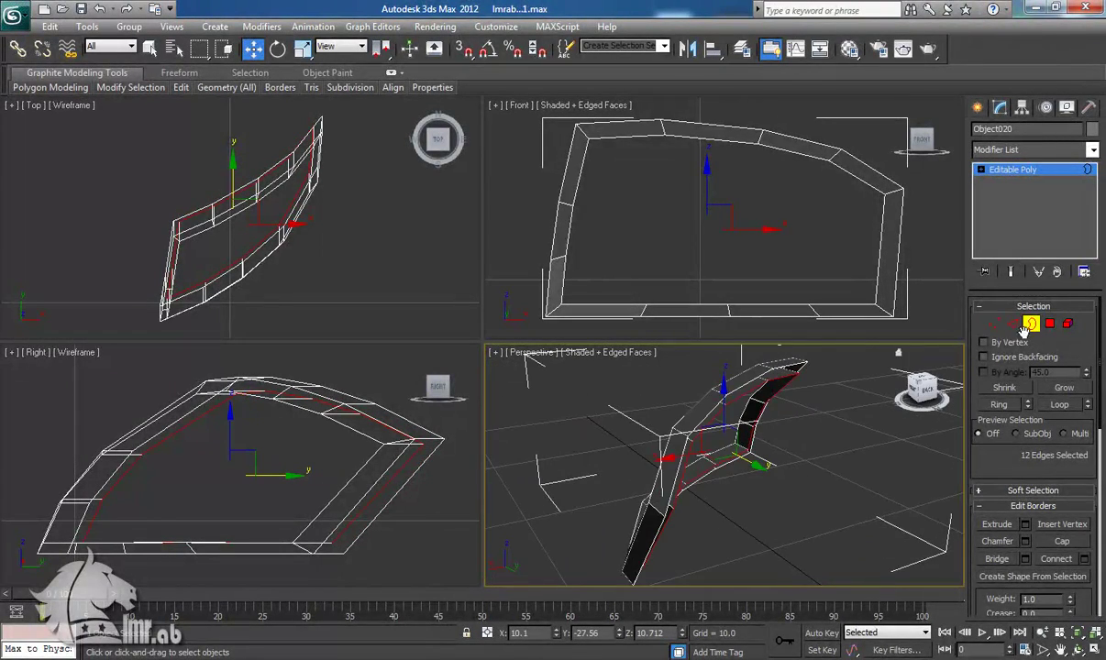
# Step: Extrude the rear inner border outward toward the rim's back by scaling a copy of it
pyautogui.click(927, 390)
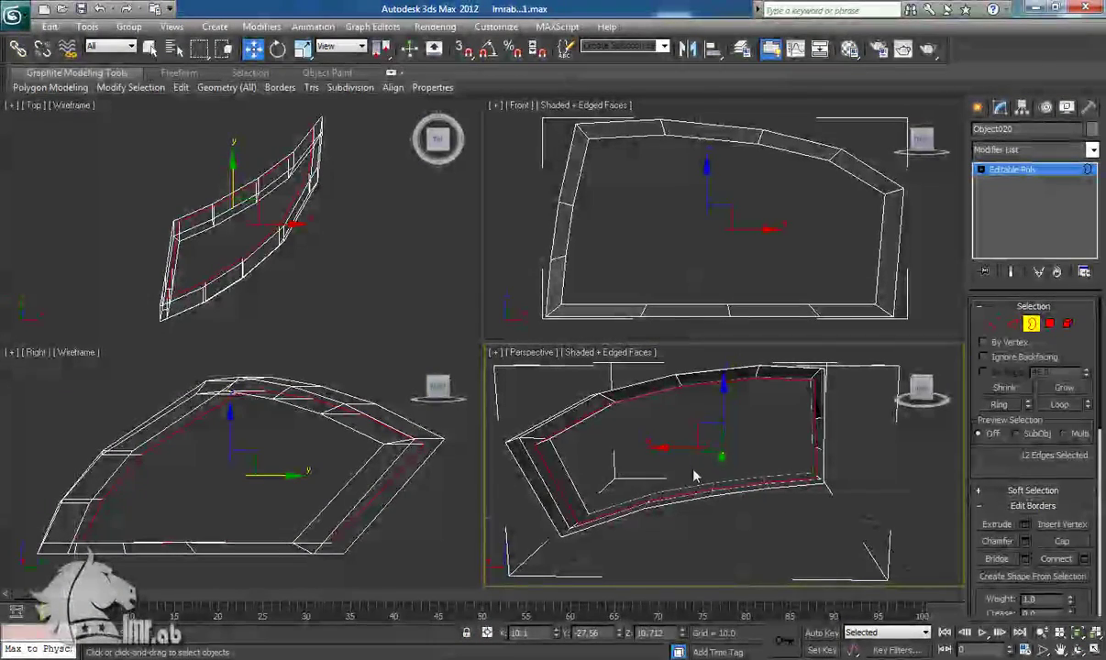
pyautogui.press('r')
pyautogui.keyDown('shift'); pyautogui.moveTo(733, 438); pyautogui.dragTo(733, 434); pyautogui.keyUp('shift')
# Step: Target-weld the extruded border's slanted-side corner and lower vertices to the matching vertices of the rim's rear border
pyautogui.press('1')
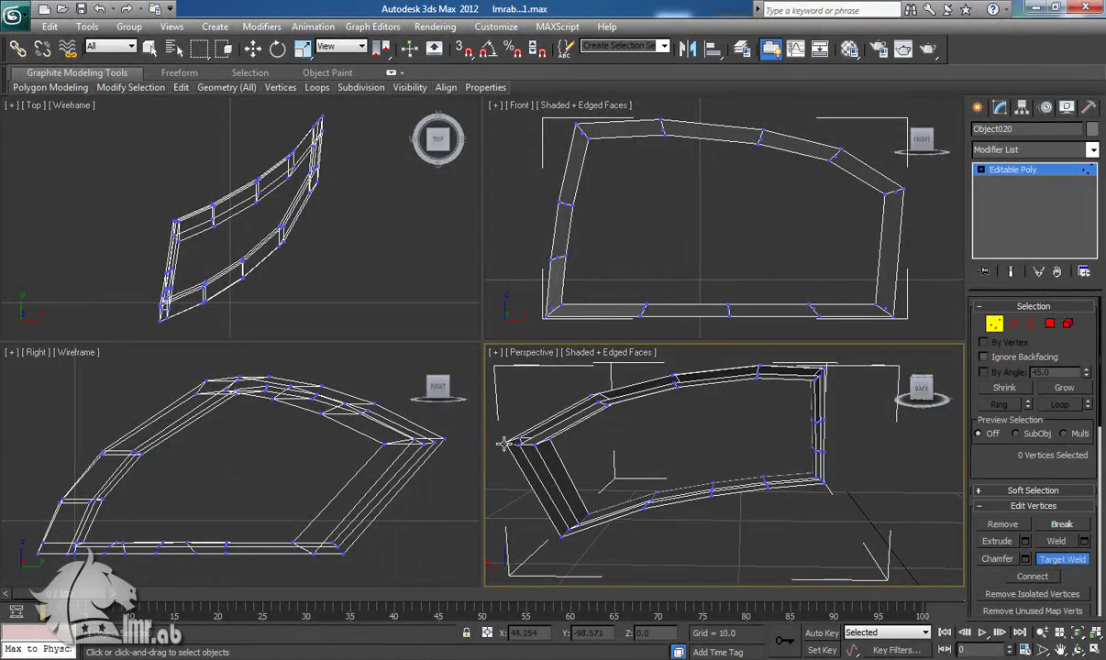
pyautogui.click(569, 529)
pyautogui.click(562, 536)
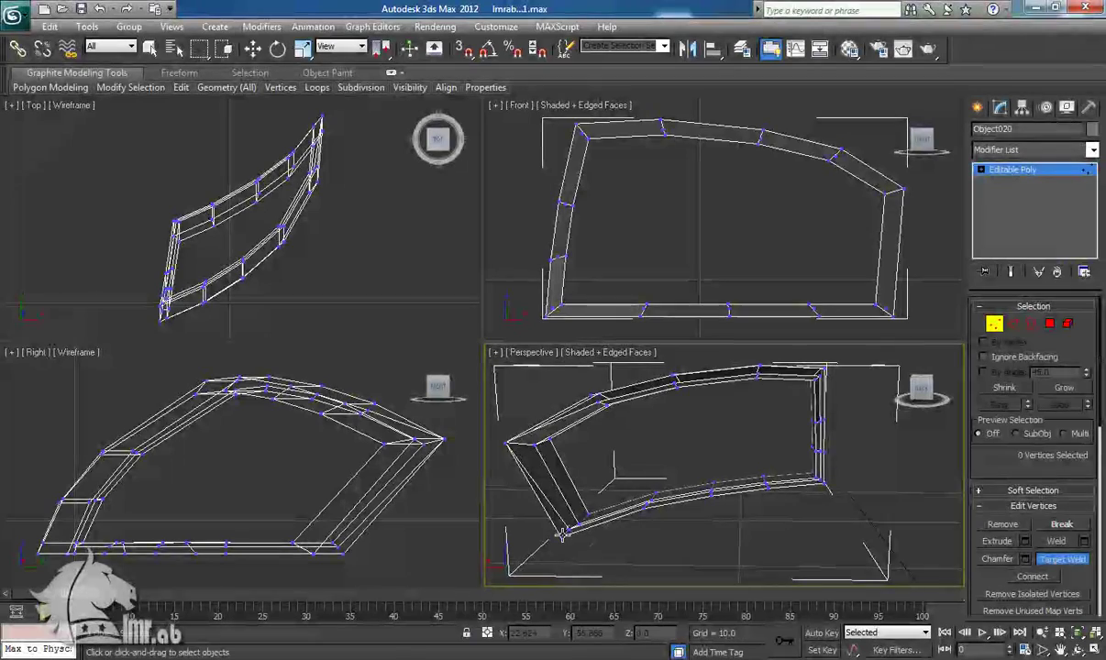
pyautogui.keyDown('alt'); pyautogui.moveTo(654, 524); pyautogui.dragTo(640, 542, button='middle'); pyautogui.keyUp('alt')
pyautogui.scroll(4, 640, 542)
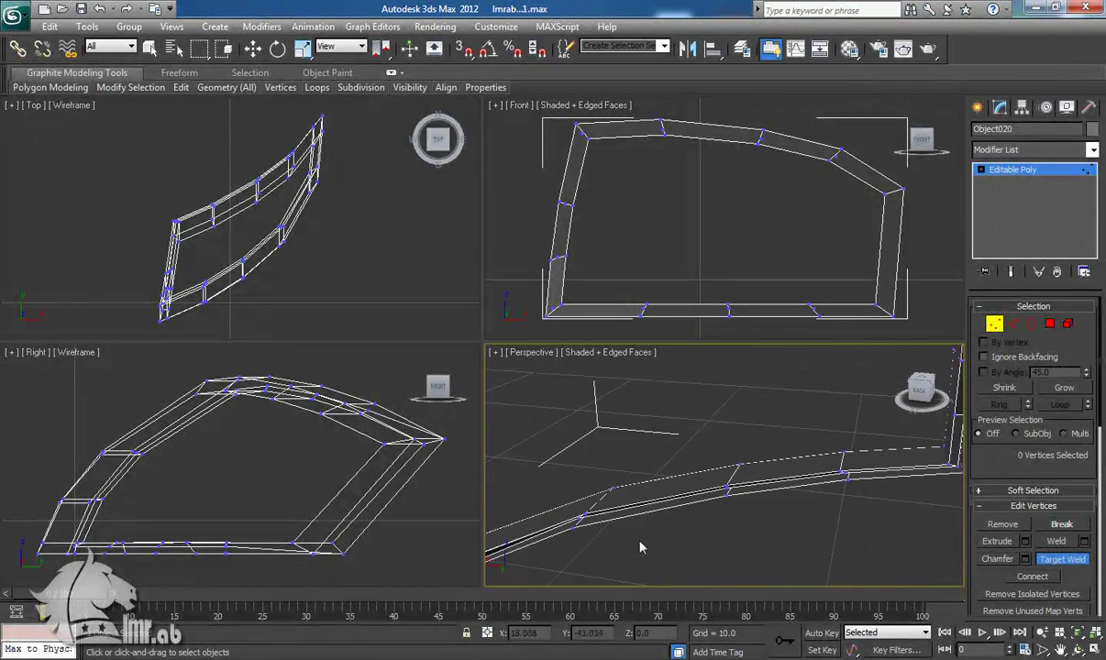
pyautogui.keyDown('alt'); pyautogui.moveTo(574, 534); pyautogui.dragTo(707, 515, button='middle'); pyautogui.keyUp('alt')
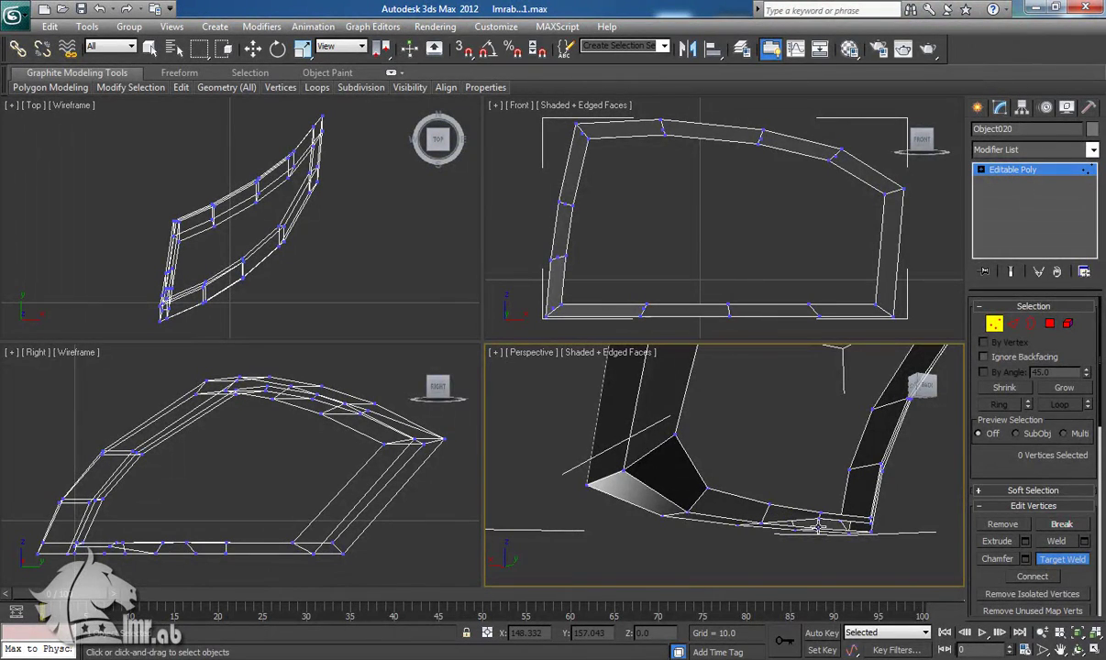
pyautogui.keyDown('alt'); pyautogui.moveTo(821, 543); pyautogui.dragTo(690, 541, button='middle'); pyautogui.keyUp('alt')
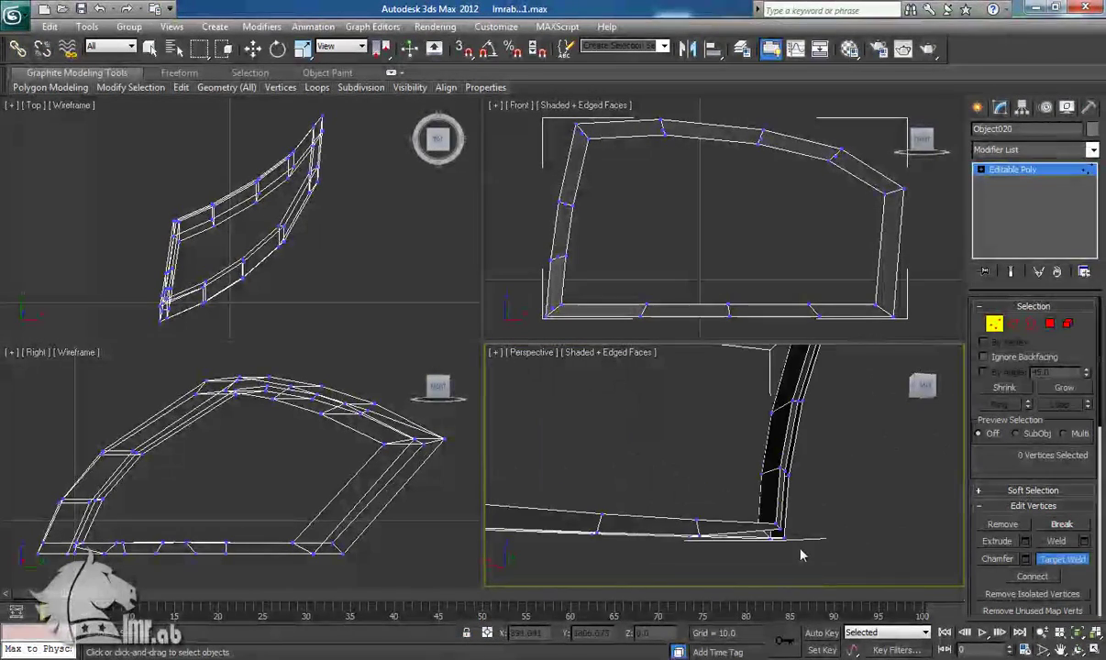
# Step: Target-weld the remaining border vertices along the short side and the top to the rim's rear border
pyautogui.keyDown('alt'); pyautogui.moveTo(786, 504); pyautogui.dragTo(768, 446, button='middle'); pyautogui.keyUp('alt')
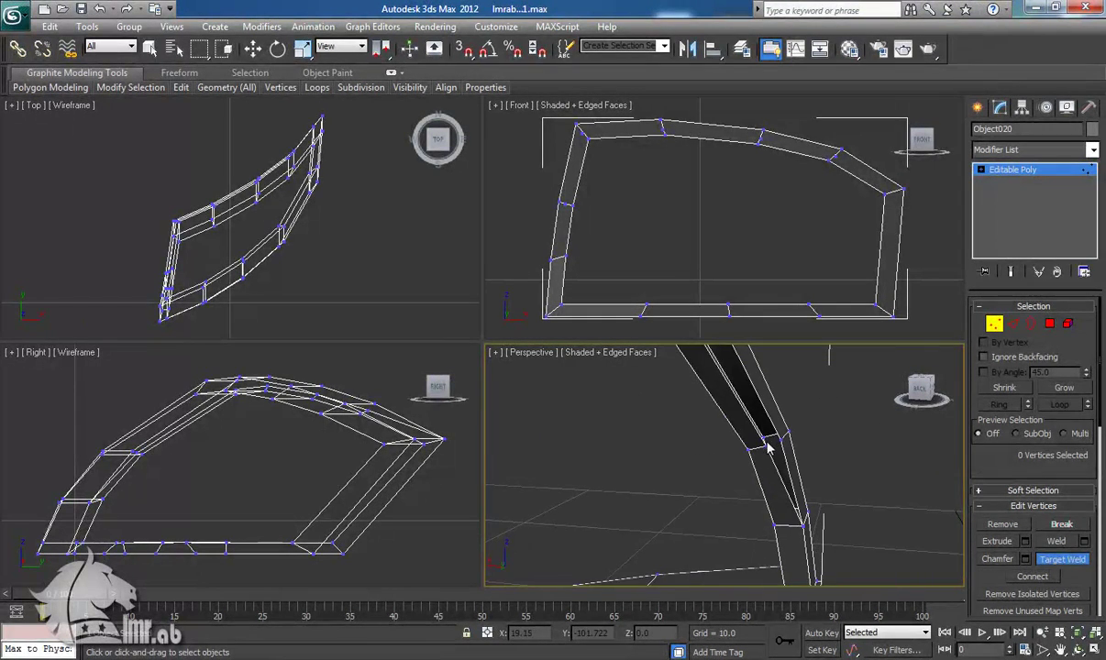
pyautogui.click(782, 439)
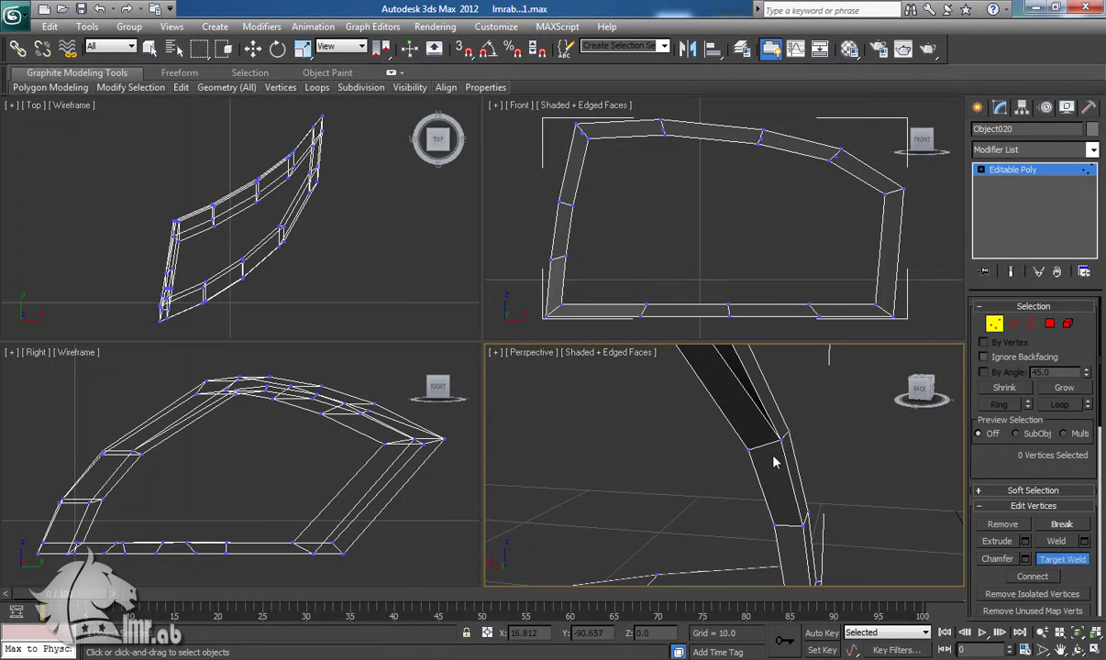
pyautogui.keyDown('alt'); pyautogui.moveTo(649, 390); pyautogui.dragTo(823, 460, button='middle'); pyautogui.keyUp('alt')
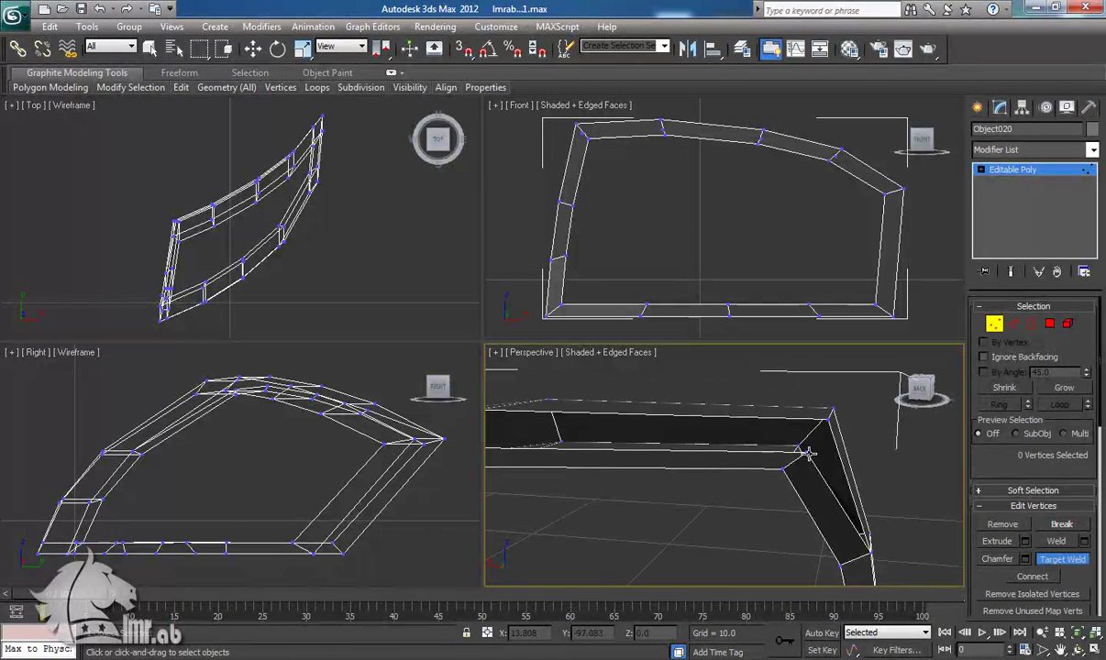
pyautogui.click(829, 421)
pyautogui.moveTo(683, 467); pyautogui.dragTo(834, 485, button='middle')
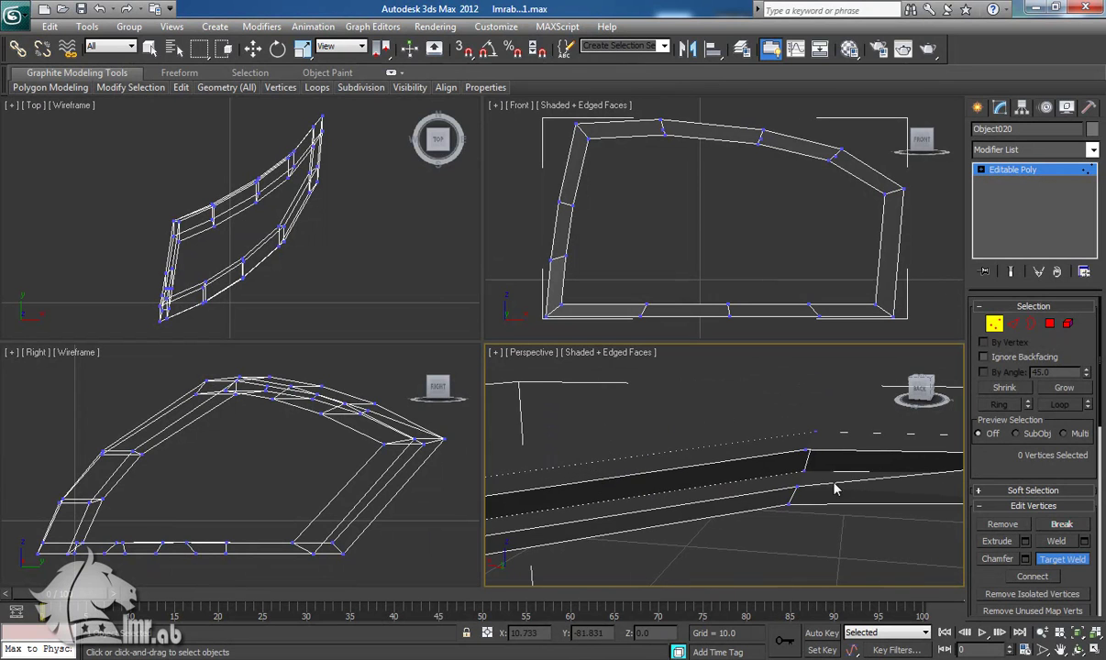
pyautogui.click(805, 448)
pyautogui.keyDown('alt'); pyautogui.moveTo(736, 469); pyautogui.dragTo(822, 478, button='middle'); pyautogui.keyUp('alt')
pyautogui.keyDown('alt'); pyautogui.moveTo(651, 485); pyautogui.dragTo(675, 500, button='middle'); pyautogui.keyUp('alt')
pyautogui.click(654, 487)
pyautogui.keyDown('alt'); pyautogui.moveTo(620, 538); pyautogui.dragTo(684, 526, button='middle'); pyautogui.keyUp('alt')
pyautogui.press('w')
pyautogui.scroll(-3, 639, 513)
pyautogui.click(992, 324)
pyautogui.keyDown('alt'); pyautogui.moveTo(860, 461); pyautogui.dragTo(626, 512, button='middle'); pyautogui.keyUp('alt')
pyautogui.scroll(-3, 627, 512)
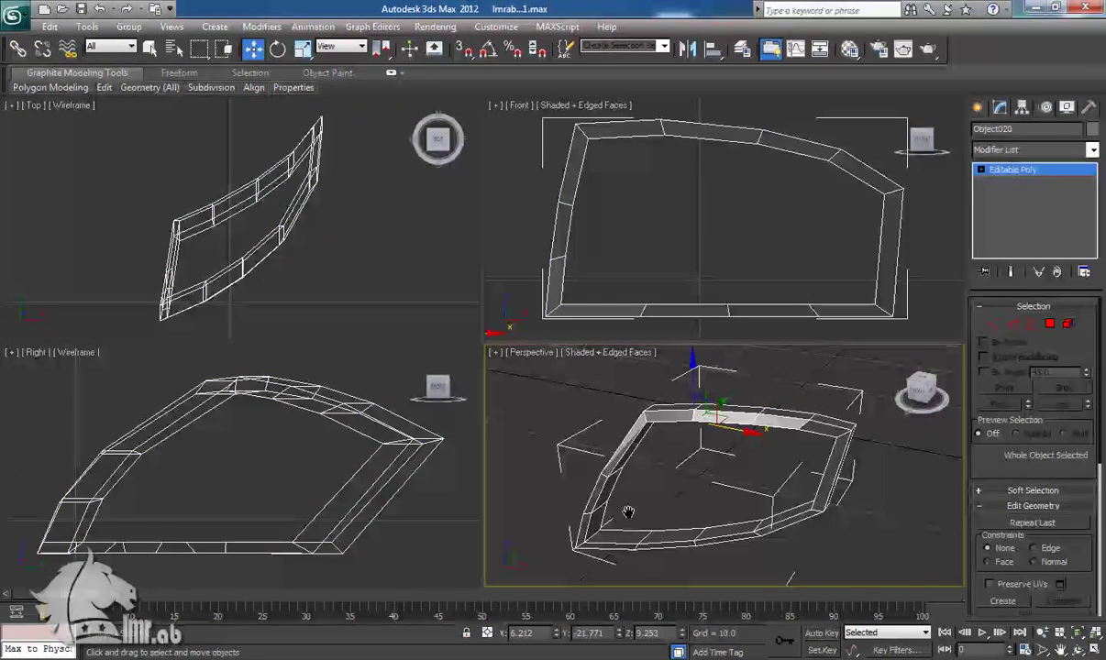
# Step: Display the perspective view in wireframe and select the edges around all four corners of the frame
pyautogui.press('2')
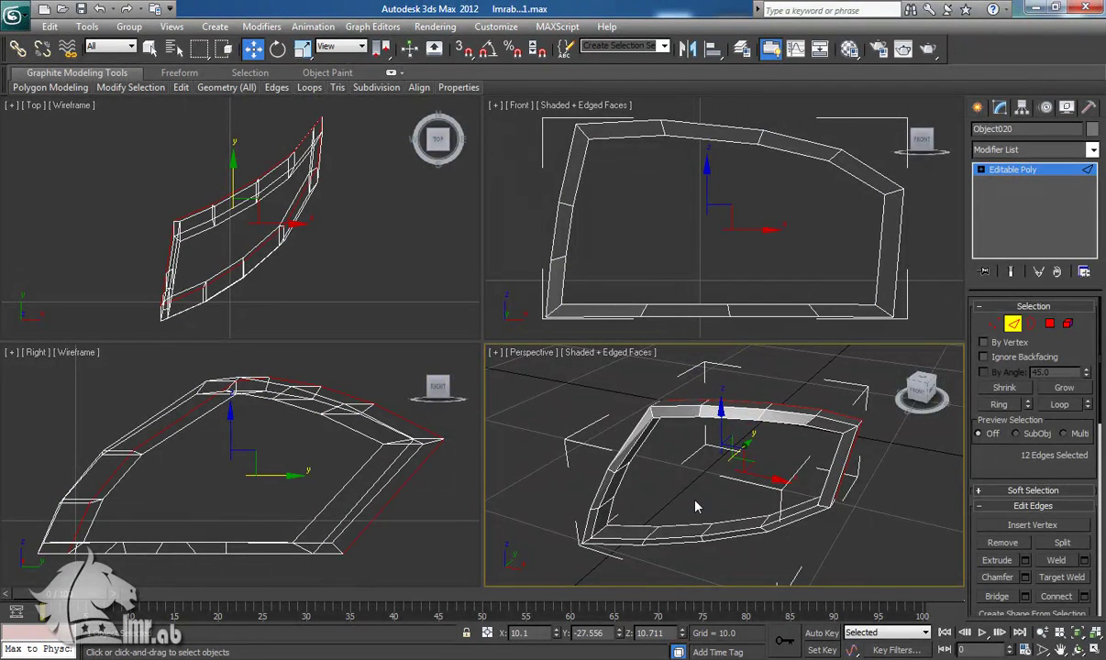
pyautogui.press('F3')
pyautogui.scroll(-3, 690, 504)
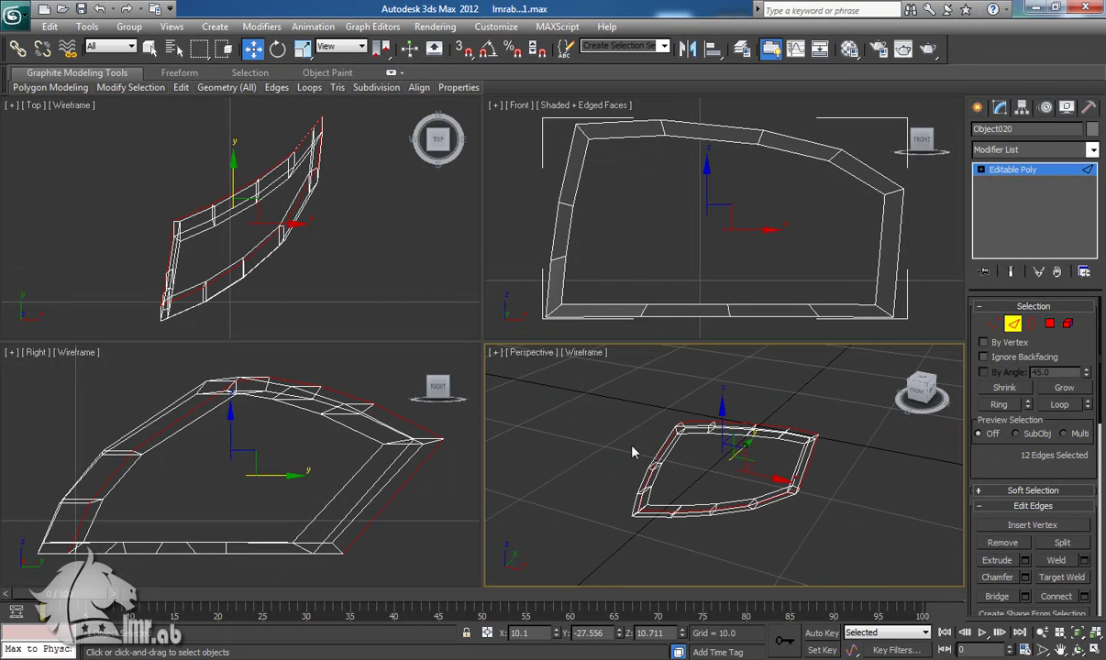
pyautogui.keyDown('alt'); pyautogui.moveTo(693, 506); pyautogui.dragTo(715, 511, button='middle'); pyautogui.keyUp('alt')
pyautogui.scroll(3, 715, 511)
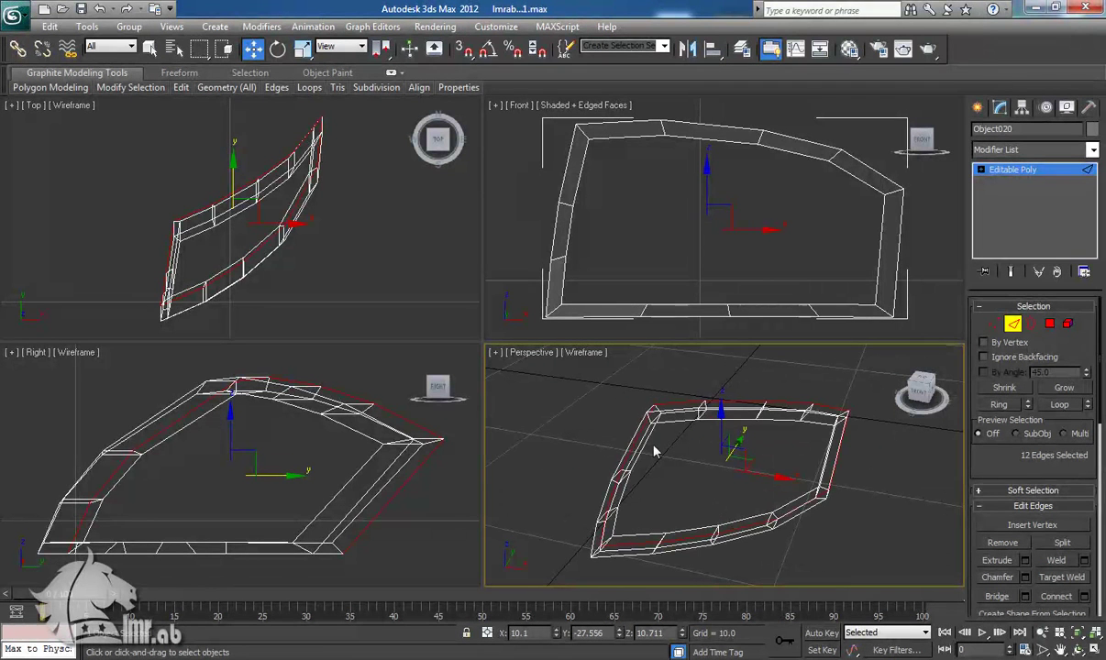
pyautogui.moveTo(631, 401); pyautogui.dragTo(666, 438)
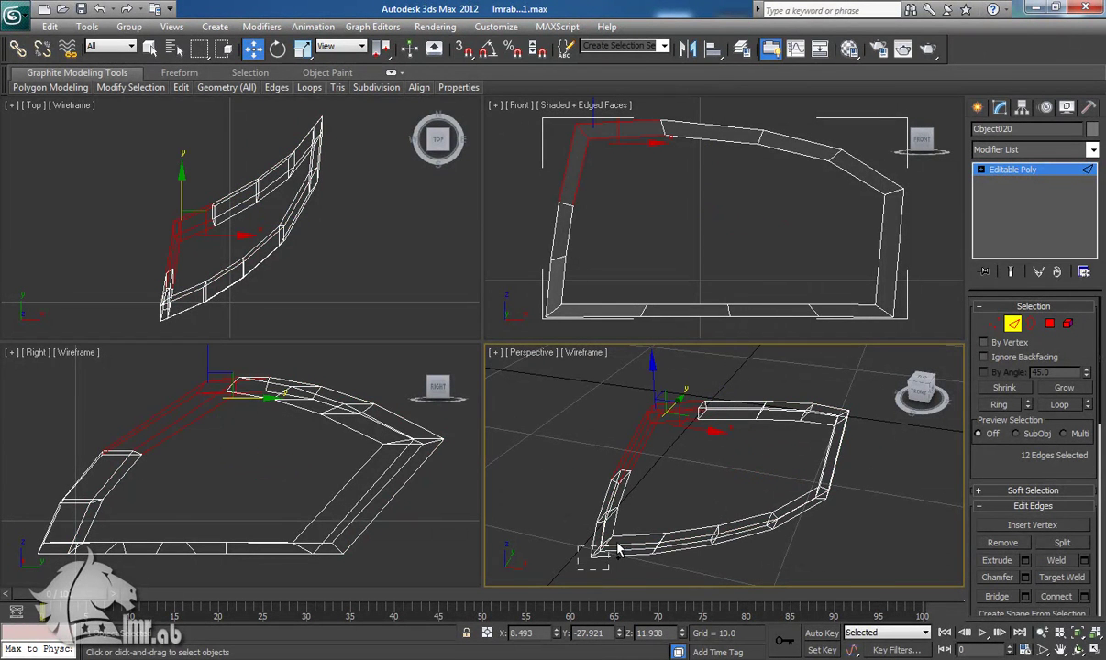
pyautogui.keyDown('ctrl'); pyautogui.moveTo(578, 570); pyautogui.dragTo(620, 534); pyautogui.keyUp('ctrl')
pyautogui.keyDown('ctrl'); pyautogui.moveTo(822, 503); pyautogui.dragTo(813, 485); pyautogui.keyUp('ctrl')
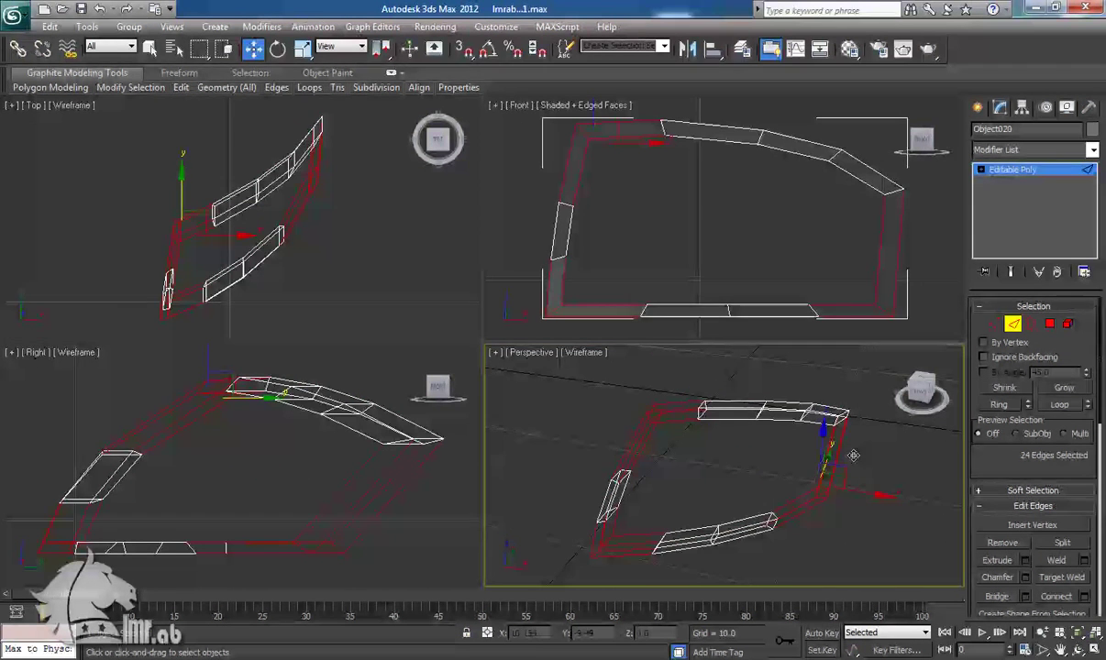
pyautogui.keyDown('ctrl'); pyautogui.moveTo(861, 404); pyautogui.dragTo(828, 431); pyautogui.keyUp('ctrl')
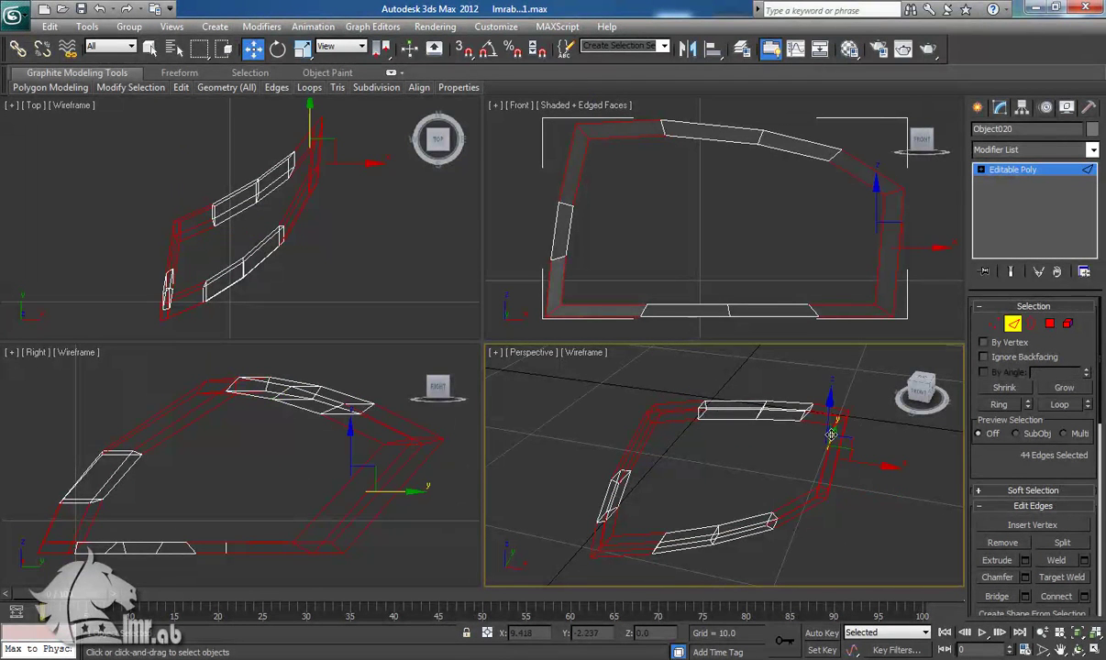
# Step: Add the lengthwise edges between the corners along the frame's top, short side and bottom to the selection
pyautogui.keyDown('ctrl'); pyautogui.click(779, 422); pyautogui.keyUp('ctrl')
pyautogui.keyDown('ctrl'); pyautogui.click(738, 419); pyautogui.keyUp('ctrl')
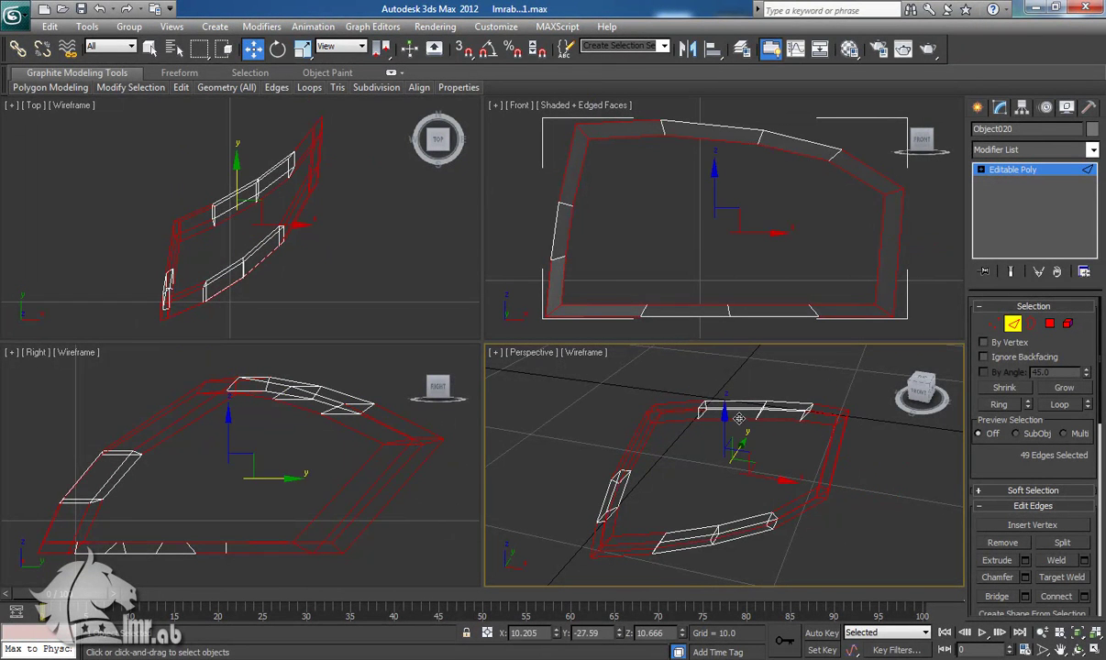
pyautogui.keyDown('ctrl'); pyautogui.doubleClick(743, 401); pyautogui.keyUp('ctrl')
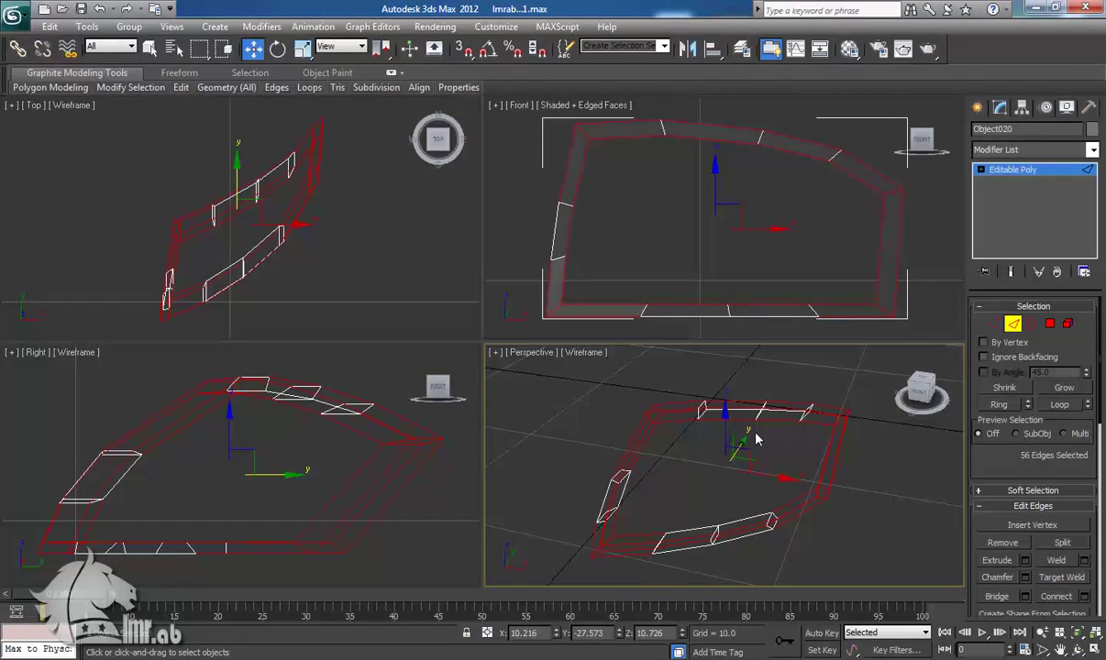
pyautogui.keyDown('ctrl'); pyautogui.click(738, 520); pyautogui.keyUp('ctrl')
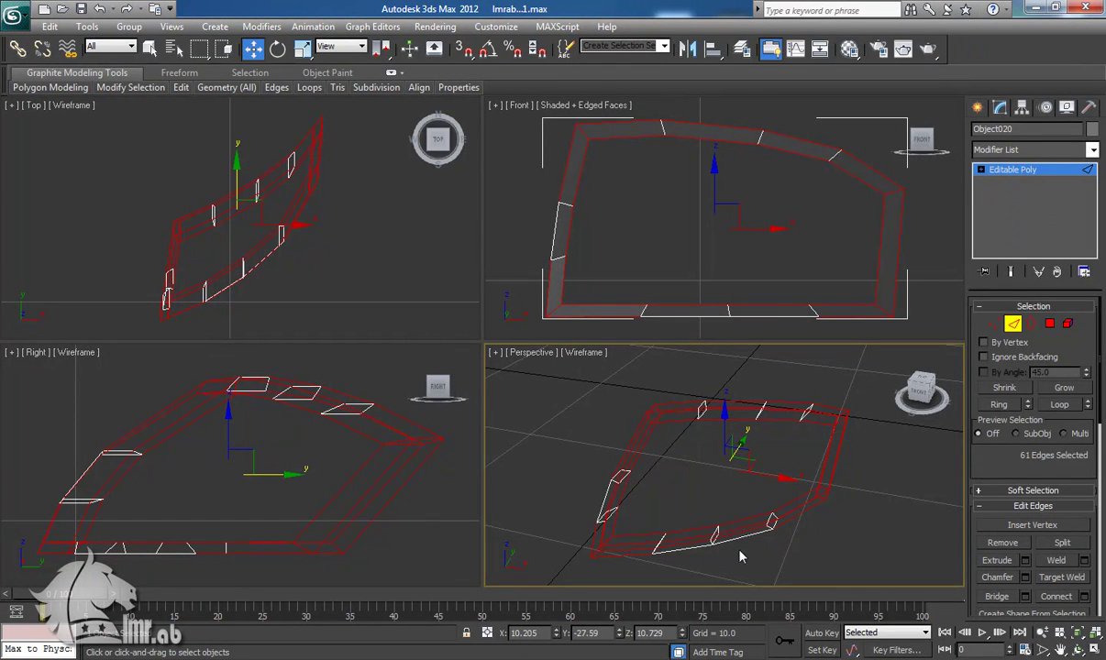
pyautogui.keyDown('ctrl'); pyautogui.click(739, 541); pyautogui.keyUp('ctrl')
# Step: Chamfer the selected frame edges by 0.02 with one segment and leave edge editing
pyautogui.keyDown('alt'); pyautogui.moveTo(719, 528); pyautogui.dragTo(674, 504, button='middle'); pyautogui.keyUp('alt')
pyautogui.click(1083, 596)
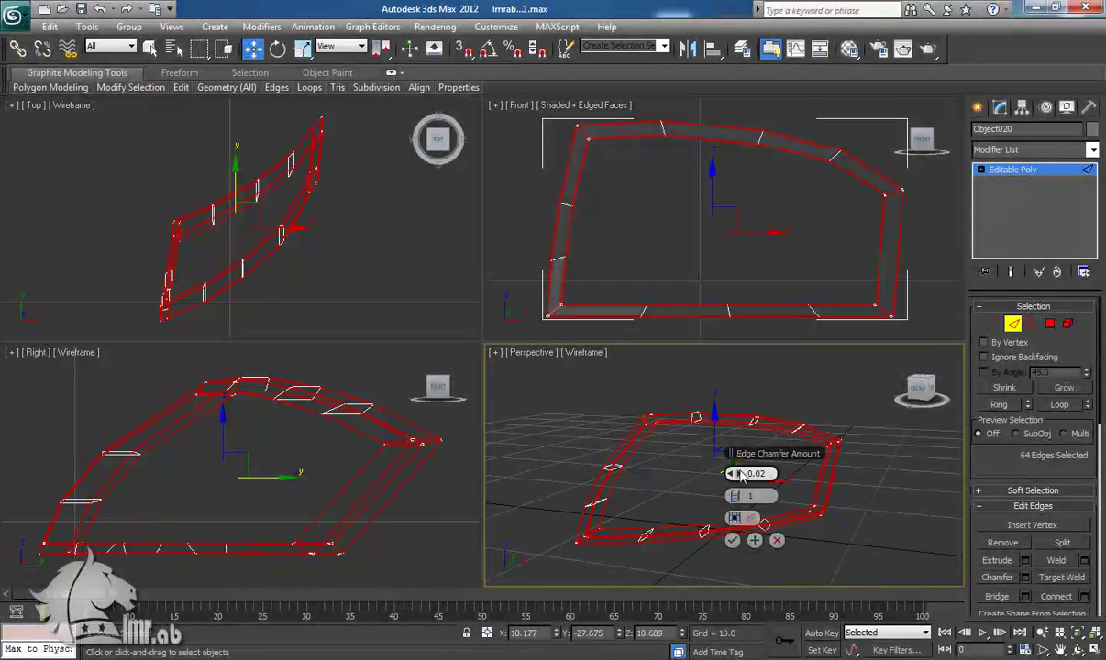
pyautogui.click(733, 541)
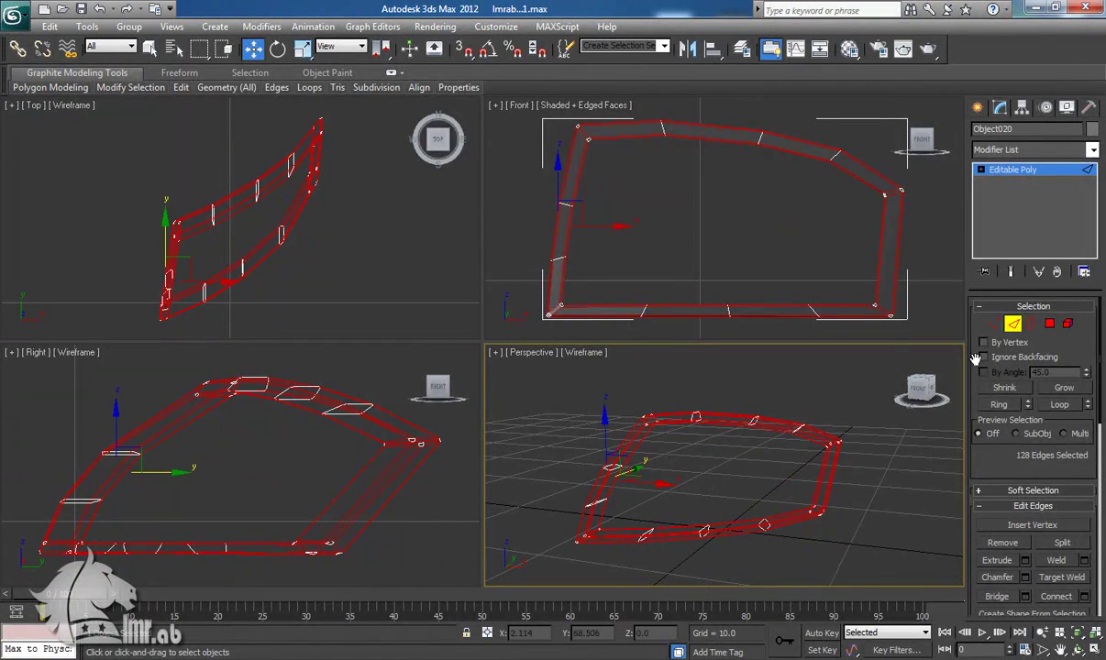
pyautogui.click(1012, 329)
# Step: Restore shading in the perspective view and select the full loop of front-facing polygons around the frame
pyautogui.keyDown('alt'); pyautogui.moveTo(812, 468); pyautogui.dragTo(696, 459, button='middle'); pyautogui.keyUp('alt')
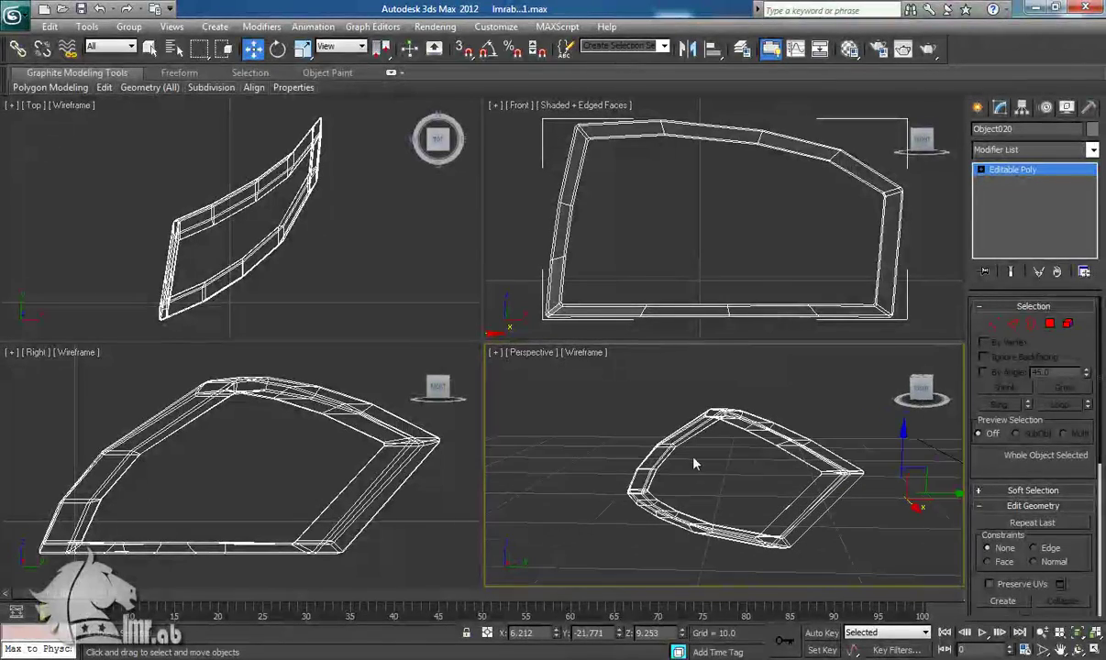
pyautogui.click(1049, 322)
pyautogui.moveTo(724, 509)
pyautogui.keyDown('alt'); pyautogui.mouseDown(button='middle')
pyautogui.moveTo(637, 484)
pyautogui.moveTo(794, 492)
pyautogui.moveTo(846, 511)
pyautogui.mouseUp(button='middle'); pyautogui.keyUp('alt')
pyautogui.press('F3')
pyautogui.scroll(3, 779, 497)
pyautogui.click(860, 495)
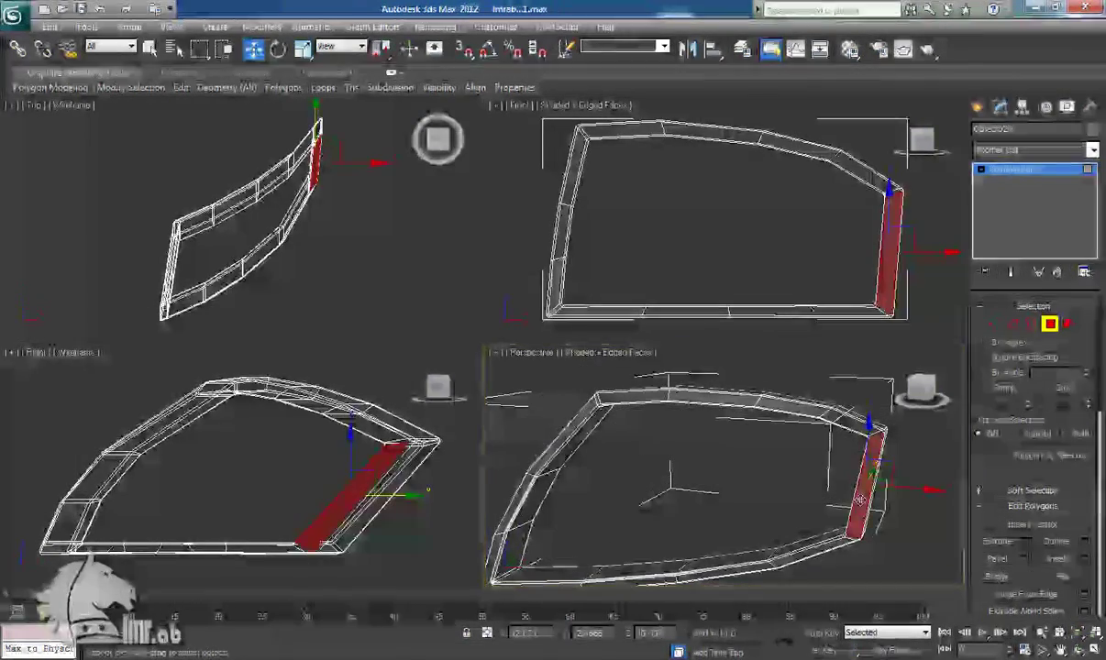
pyautogui.keyDown('shift'); pyautogui.click(852, 424); pyautogui.keyUp('shift')
pyautogui.keyDown('alt'); pyautogui.moveTo(781, 486); pyautogui.dragTo(730, 511, button='middle'); pyautogui.keyUp('alt')
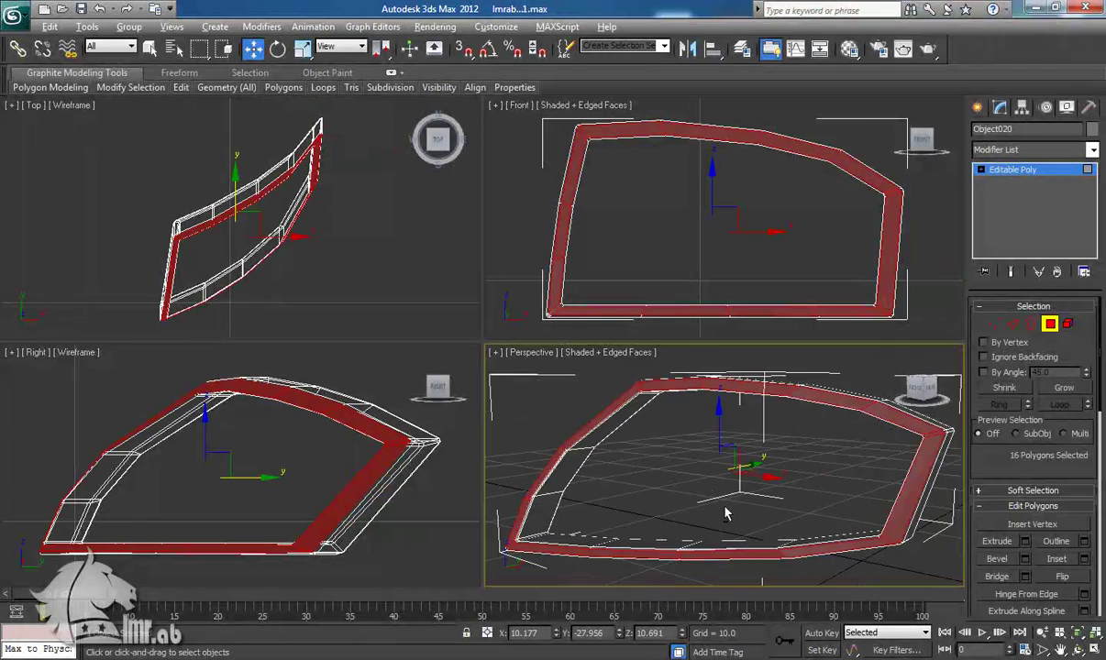
# Step: Clone the selected front polygons to a separate object and leave polygon editing
pyautogui.scroll(3, 712, 259)
pyautogui.moveTo(758, 272); pyautogui.dragTo(898, 296, button='middle')
pyautogui.keyDown('shift'); pyautogui.moveTo(878, 262); pyautogui.dragTo(877, 260); pyautogui.keyUp('shift')
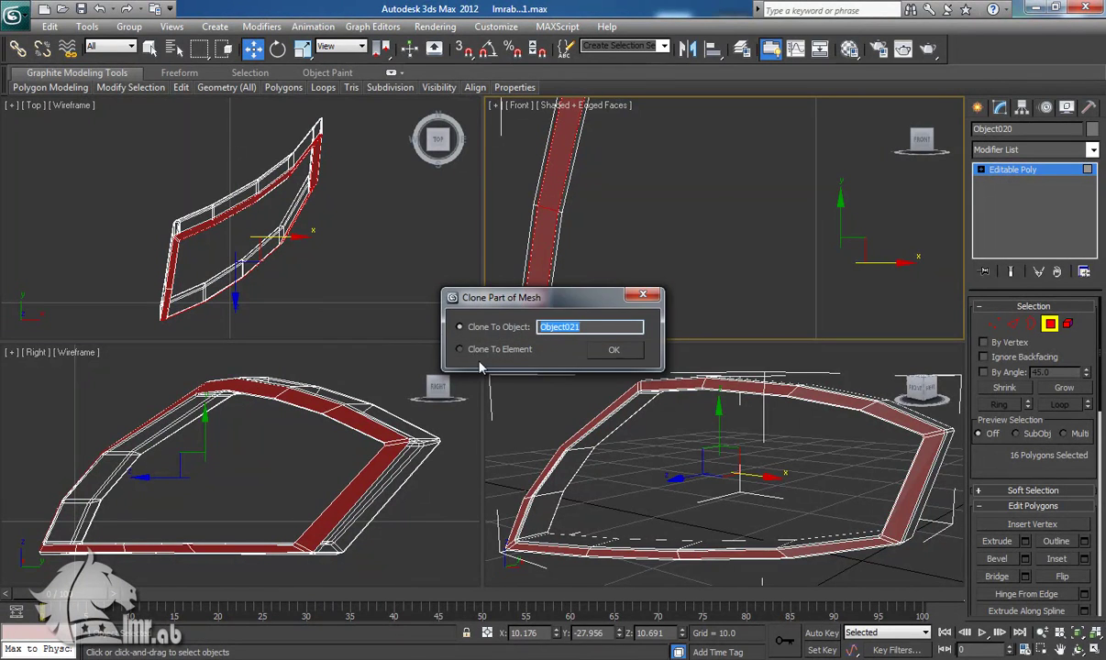
pyautogui.click(634, 355)
pyautogui.click(1049, 325)
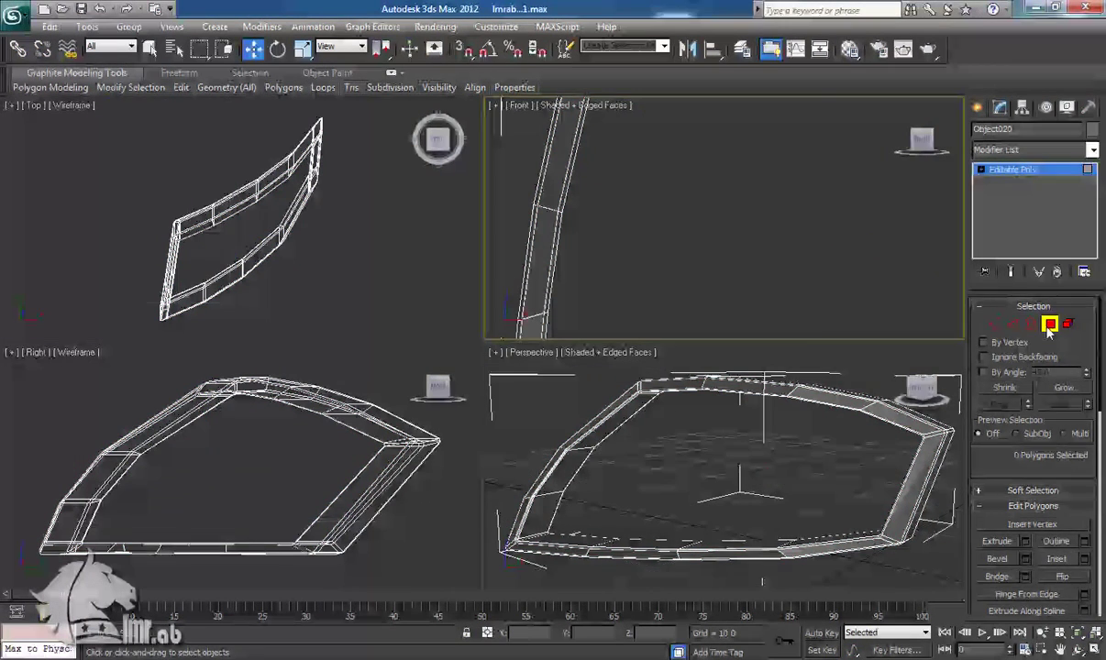
# Step: Hide the original chamfered frame and select the cloned front-face object, framing it in the perspective view
pyautogui.rightClick(746, 372)
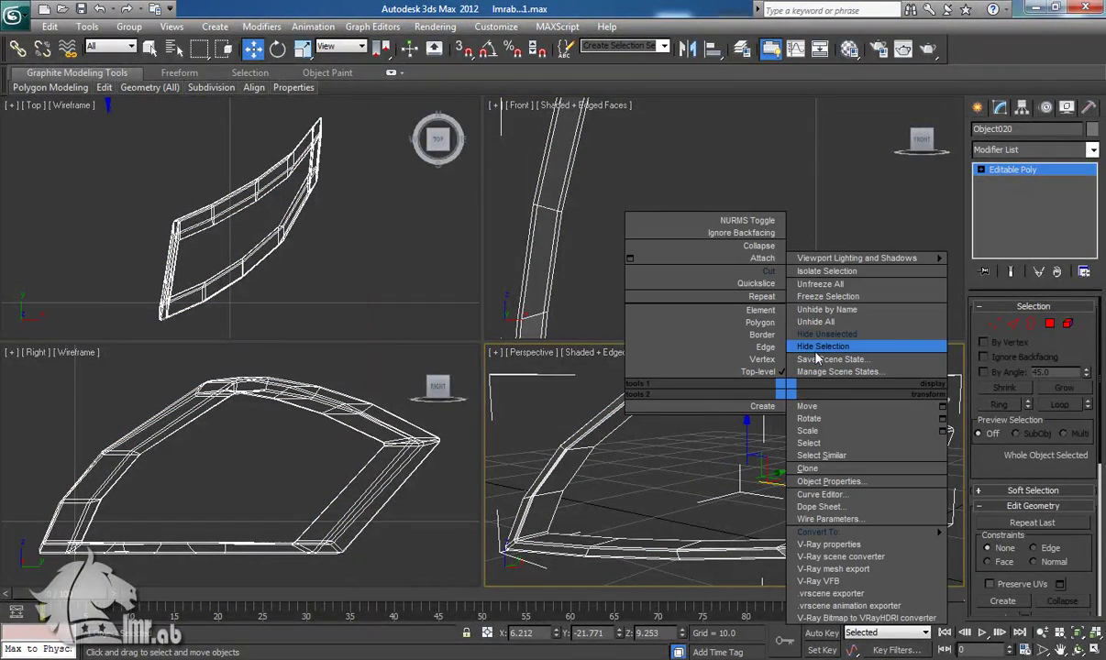
pyautogui.click(777, 348)
pyautogui.click(778, 385)
pyautogui.press('z')
pyautogui.keyDown('alt'); pyautogui.moveTo(733, 480); pyautogui.dragTo(695, 471, button='middle'); pyautogui.keyUp('alt')
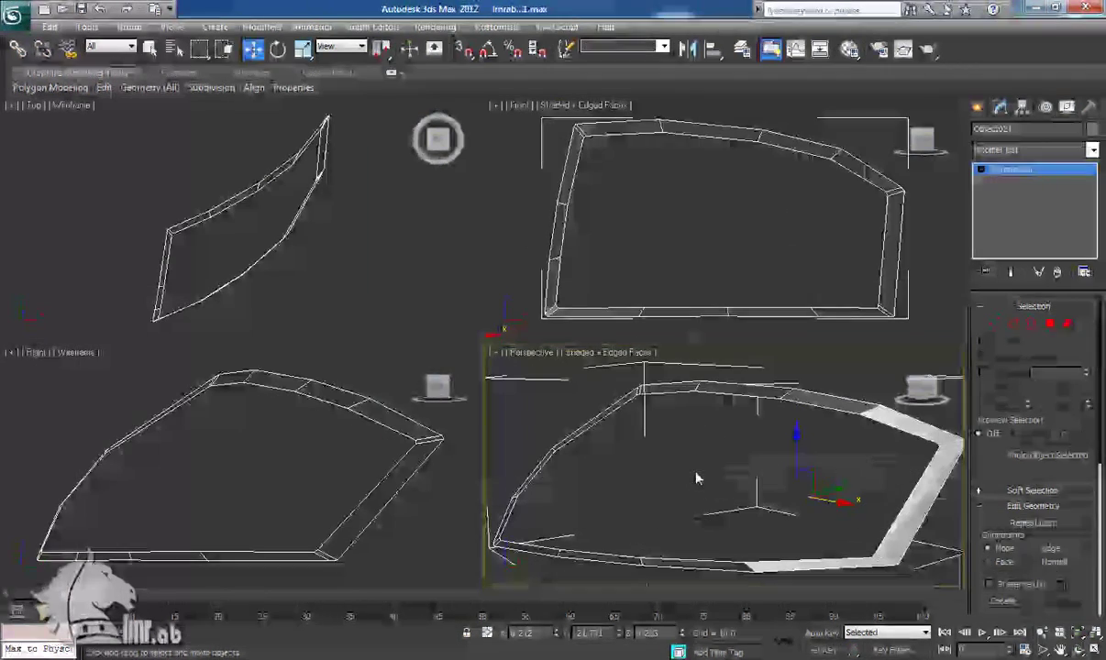
# Step: Connect the two long edges of the cloned strip's short side with two crosswise edges
pyautogui.click(1011, 324)
pyautogui.moveTo(797, 468)
pyautogui.keyDown('alt'); pyautogui.mouseDown(button='middle')
pyautogui.moveTo(807, 482)
pyautogui.moveTo(792, 461)
pyautogui.mouseUp(button='middle'); pyautogui.keyUp('alt')
pyautogui.scroll(-3, 792, 461)
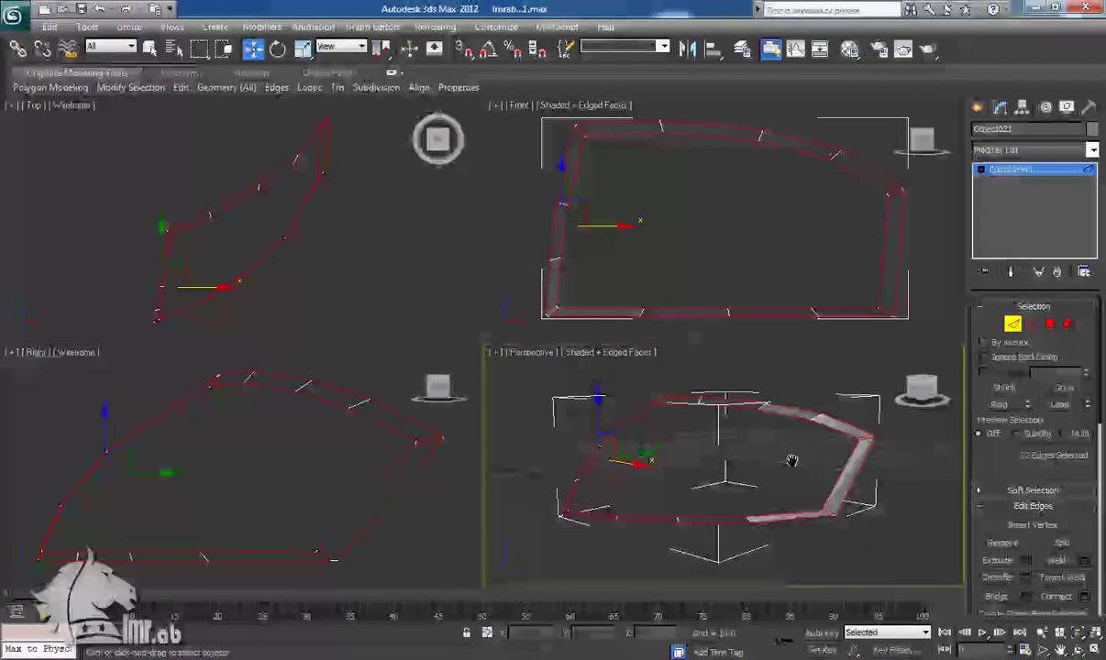
pyautogui.scroll(3, 775, 504)
pyautogui.moveTo(775, 504); pyautogui.dragTo(763, 493, button='middle')
pyautogui.moveTo(572, 448); pyautogui.dragTo(614, 440, button='middle')
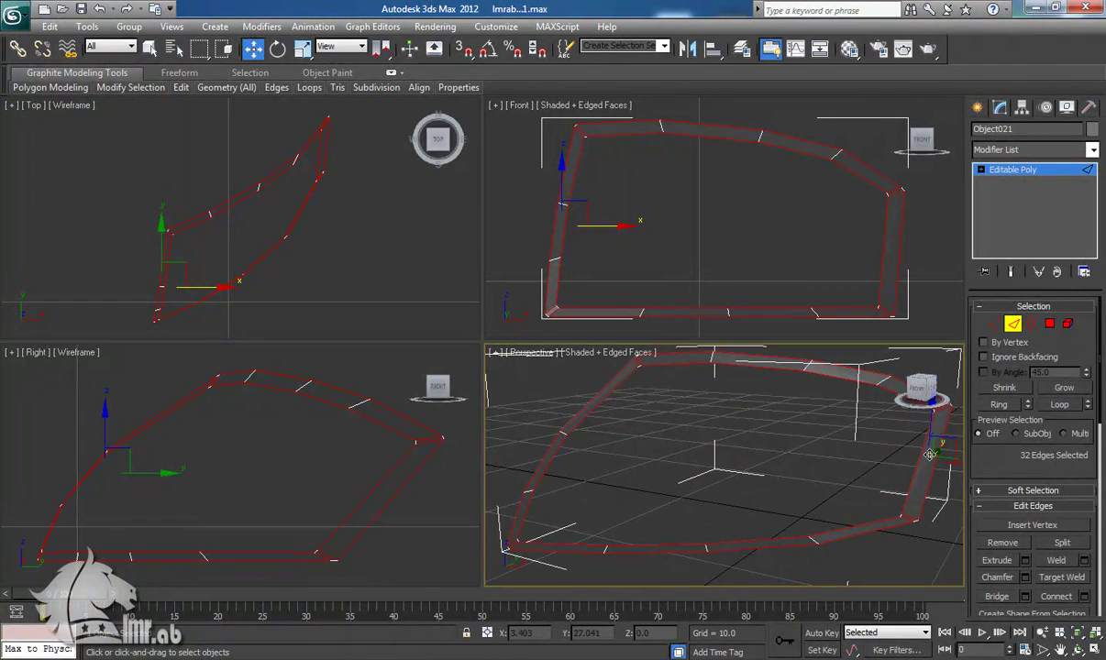
pyautogui.moveTo(930, 455); pyautogui.dragTo(884, 468, button='middle')
pyautogui.press('2')
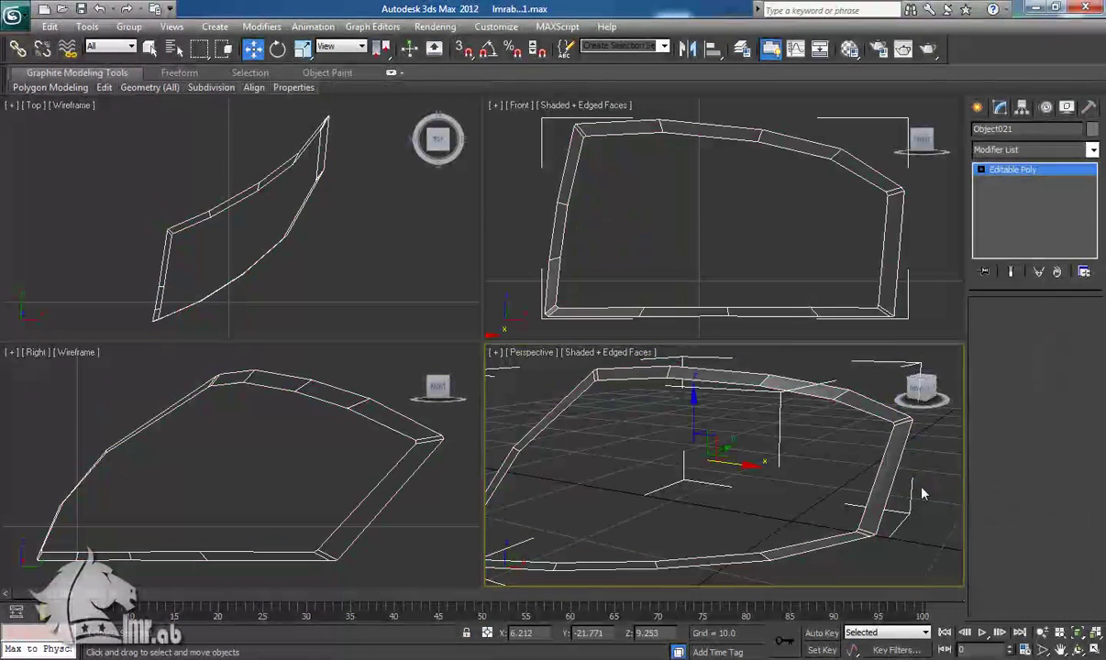
pyautogui.moveTo(852, 457); pyautogui.dragTo(915, 488)
pyautogui.press('2')
pyautogui.moveTo(825, 458); pyautogui.dragTo(903, 502)
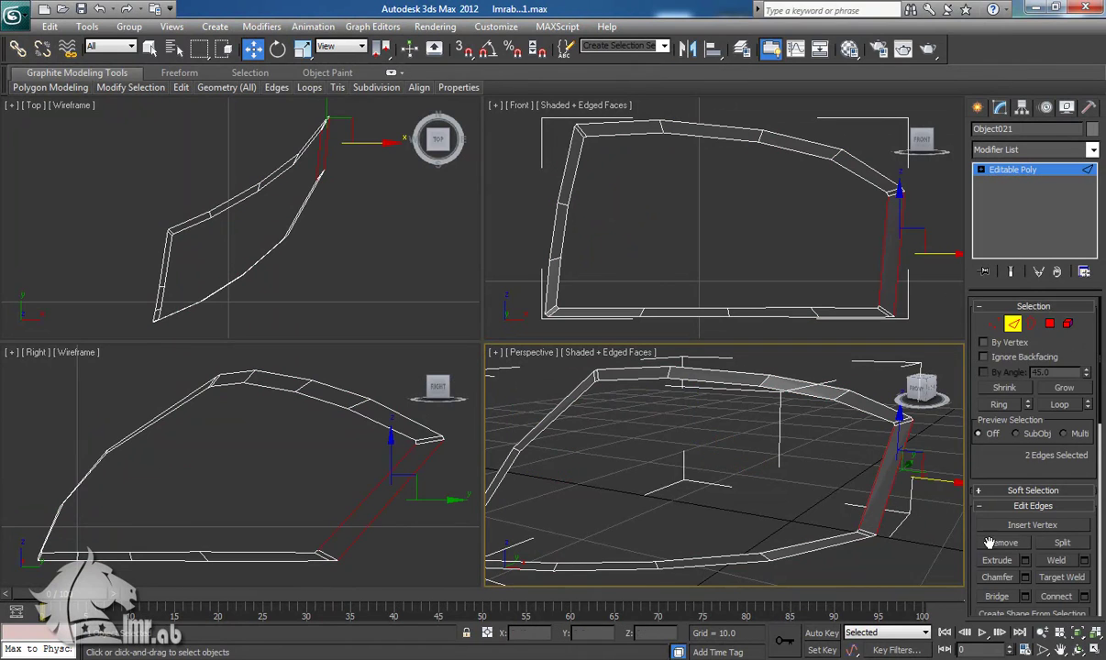
pyautogui.click(1084, 597)
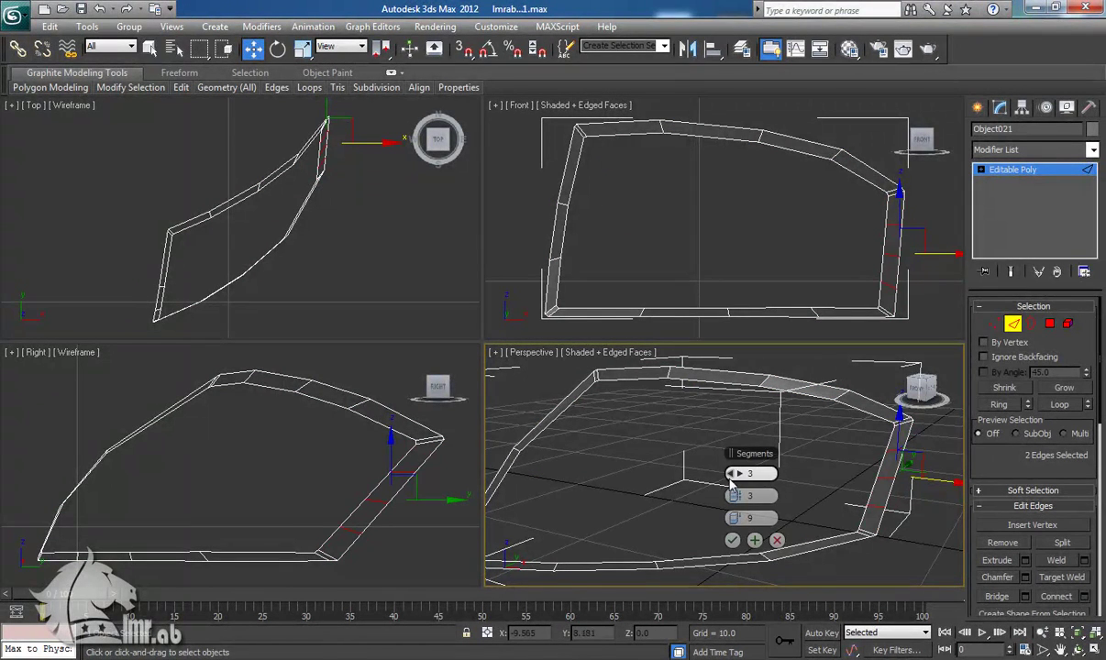
pyautogui.click(732, 541)
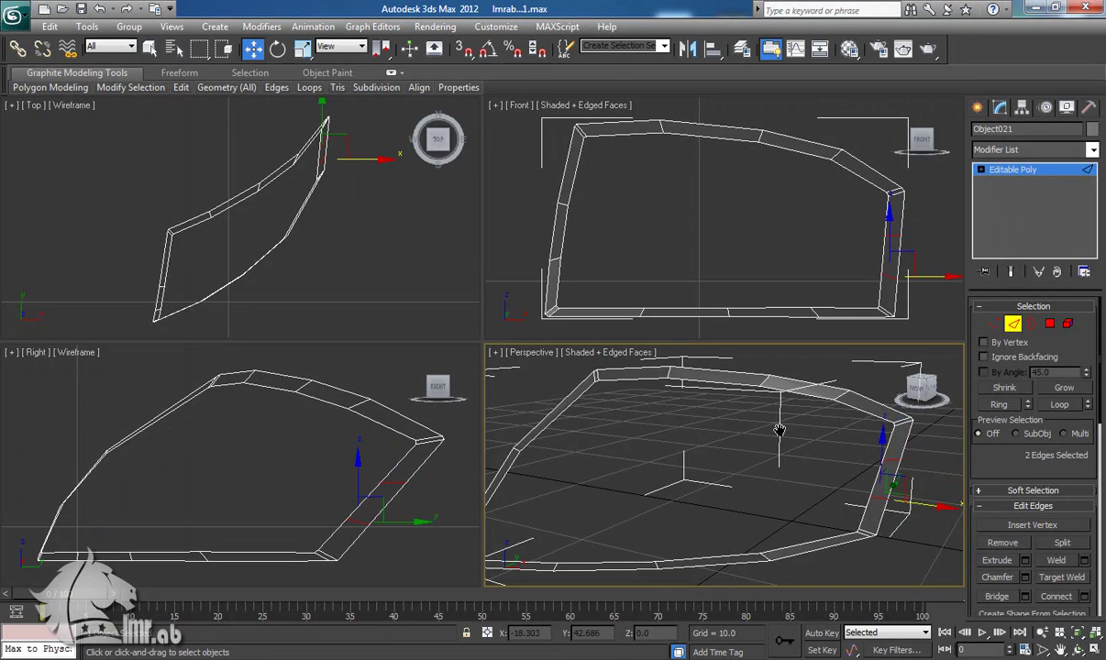
# Step: Select the coincident vertices at the lower corner of the short side and weld them, keeping inner and outer corner points separate
pyautogui.press('1')
pyautogui.moveTo(885, 581); pyautogui.dragTo(863, 543)
pyautogui.click(1053, 541)
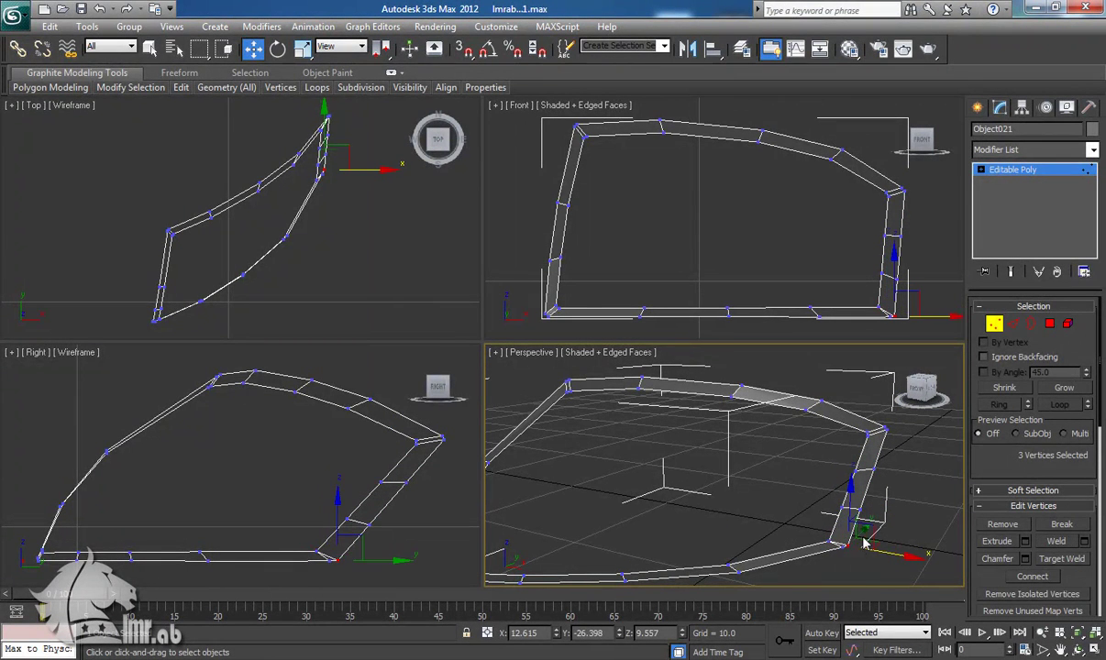
pyautogui.keyDown('ctrl'); pyautogui.click(843, 549); pyautogui.keyUp('ctrl')
pyautogui.click(1084, 542)
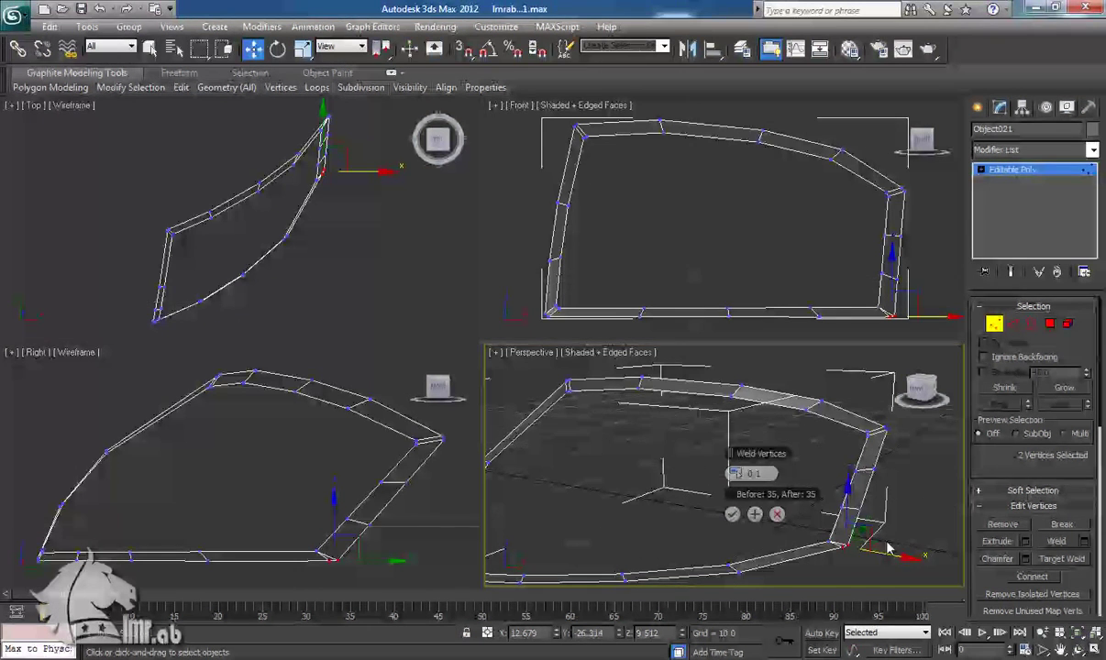
pyautogui.click(731, 514)
# Step: Undo the weld that collapsed the short side's upper corner, and weld its inner and outer vertex pairs separately
pyautogui.click(1047, 542)
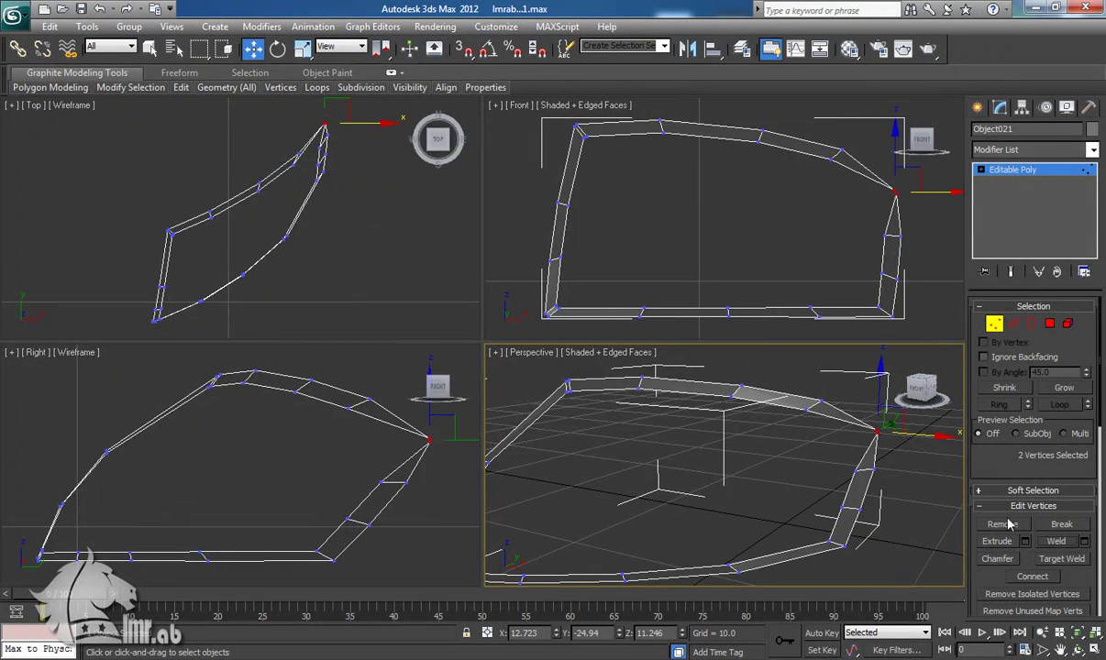
pyautogui.hotkey('ctrl', 'z')
pyautogui.moveTo(835, 453); pyautogui.dragTo(877, 428)
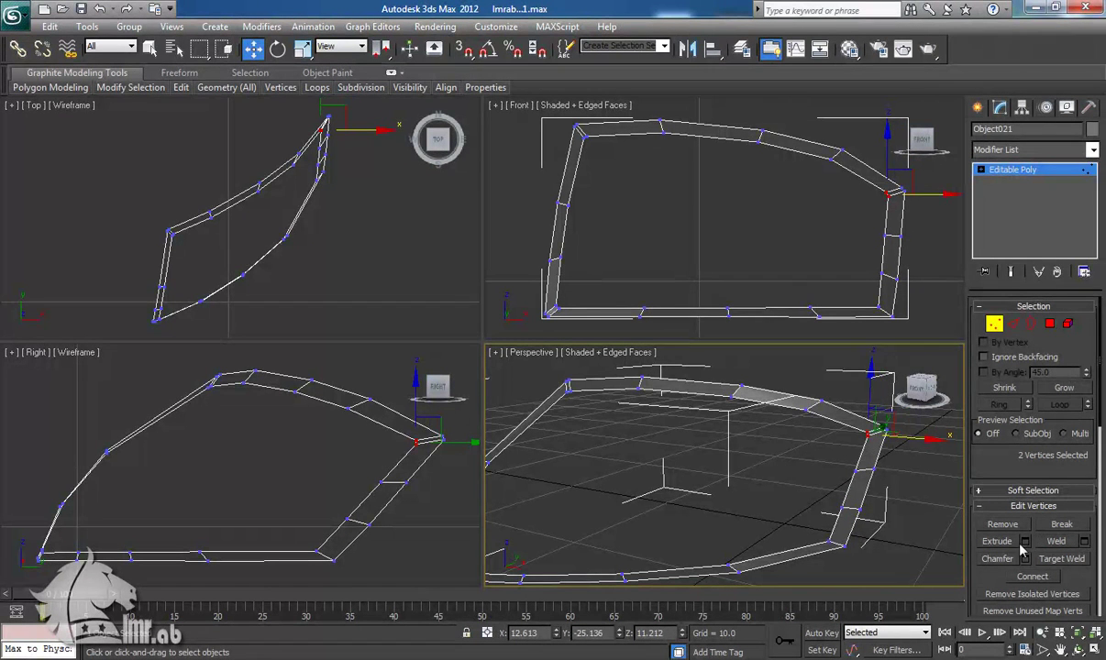
pyautogui.click(1055, 542)
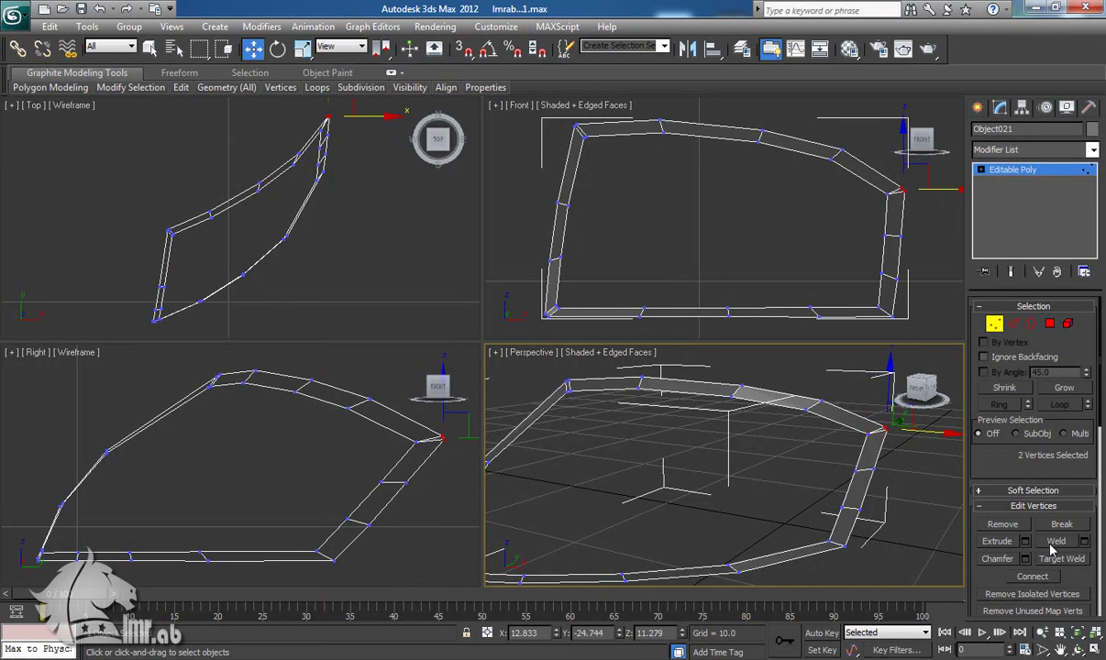
# Step: Weld the inner and outer vertex pairs at the opposite upper corner of the strip
pyautogui.moveTo(787, 464); pyautogui.dragTo(861, 496, button='middle')
pyautogui.moveTo(647, 468); pyautogui.dragTo(693, 426)
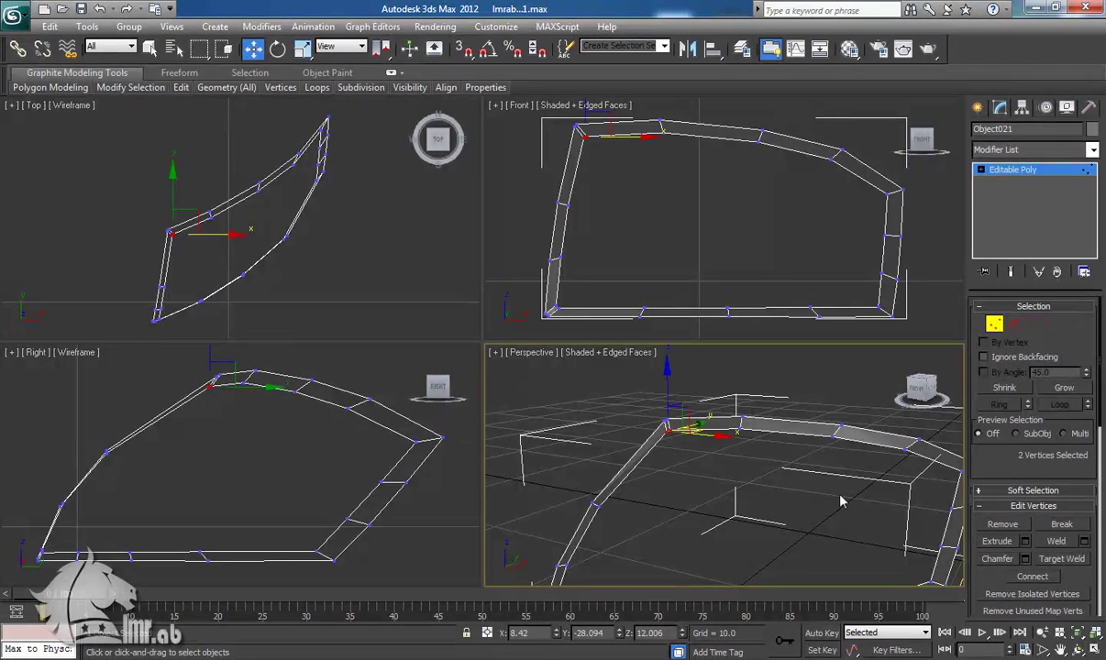
pyautogui.click(1054, 543)
pyautogui.moveTo(679, 427); pyautogui.dragTo(680, 428)
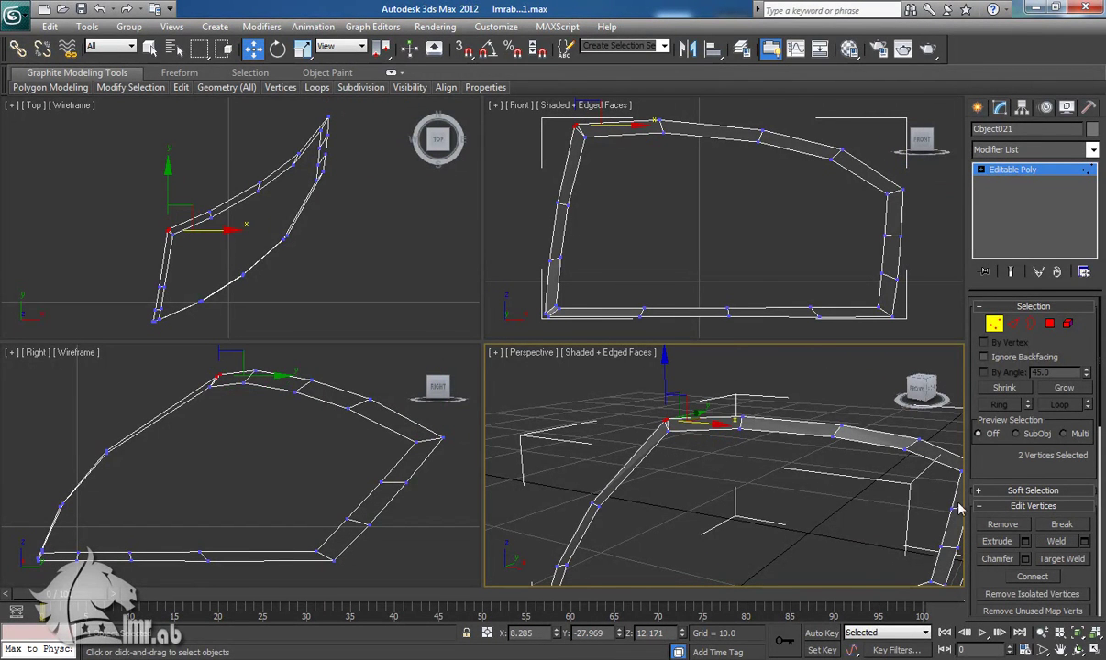
pyautogui.click(1054, 541)
# Step: Weld the outer and inner vertex pairs at the strip's pointed lower corner and leave vertex editing
pyautogui.moveTo(695, 542); pyautogui.dragTo(778, 459, button='middle')
pyautogui.click(640, 539)
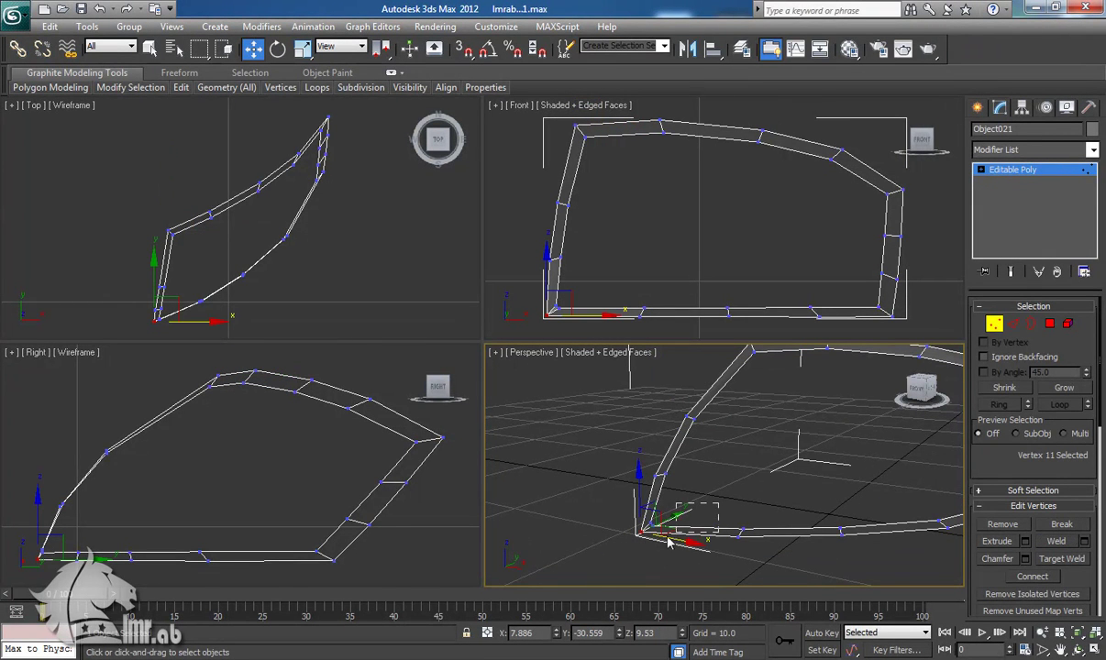
pyautogui.moveTo(648, 540); pyautogui.dragTo(651, 541)
pyautogui.click(1055, 545)
pyautogui.moveTo(805, 531); pyautogui.dragTo(659, 542, button='middle')
pyautogui.scroll(-3, 784, 507)
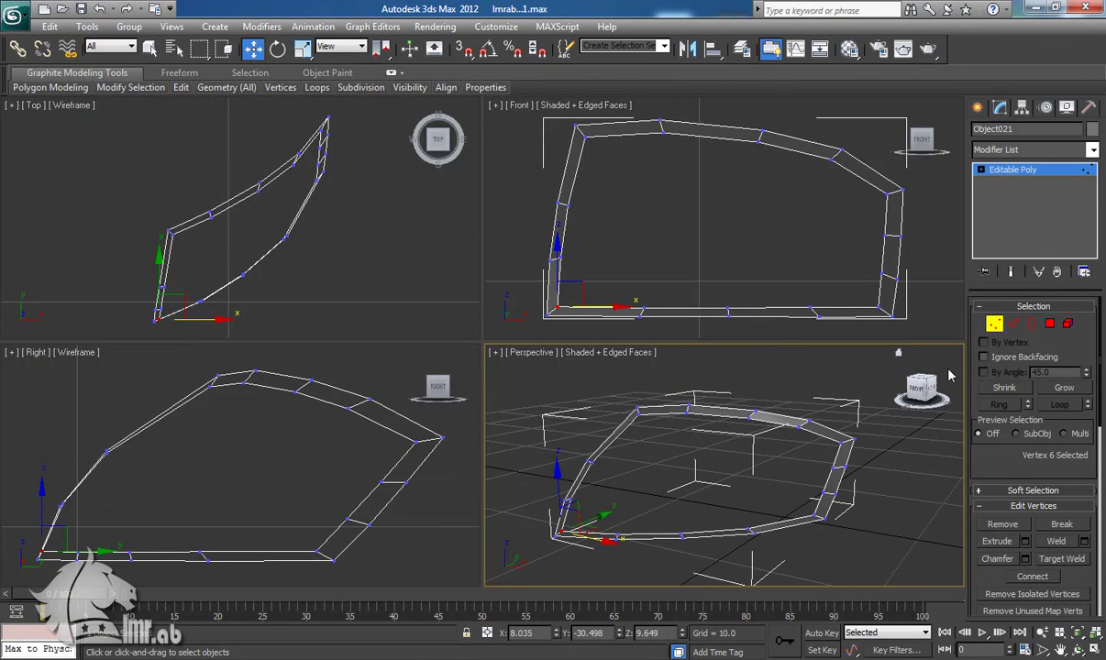
pyautogui.click(993, 328)
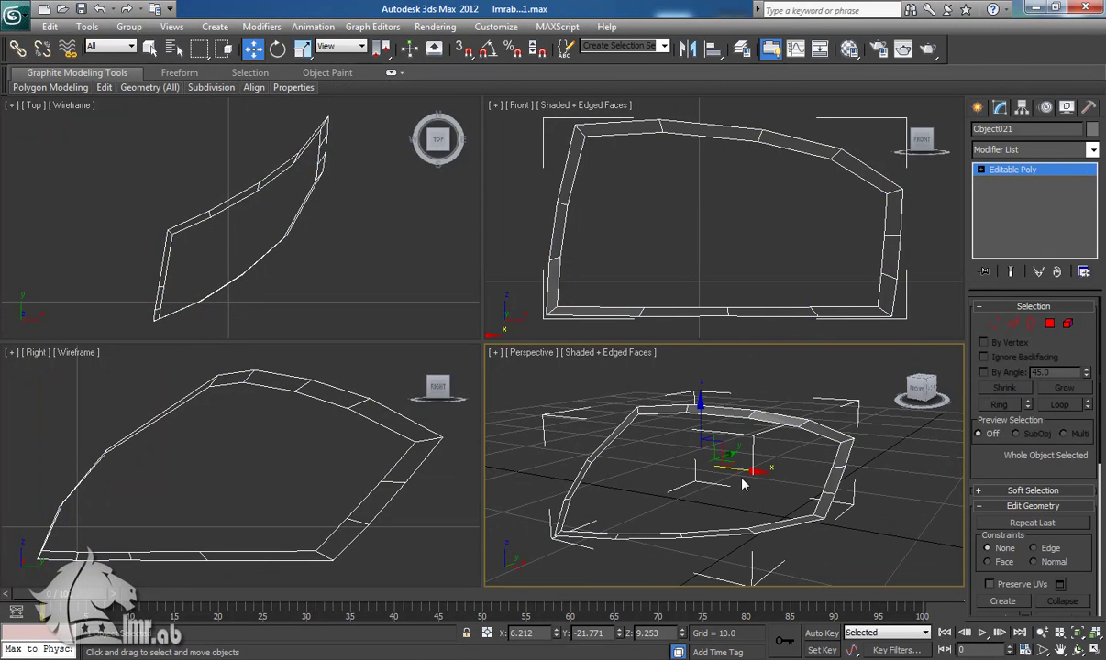
# Step: Select the four inner edges along the strip's upper side and extend them downward as three rows of new polygons
pyautogui.press('2')
pyautogui.click(775, 425)
pyautogui.keyDown('ctrl'); pyautogui.click(819, 435); pyautogui.keyUp('ctrl')
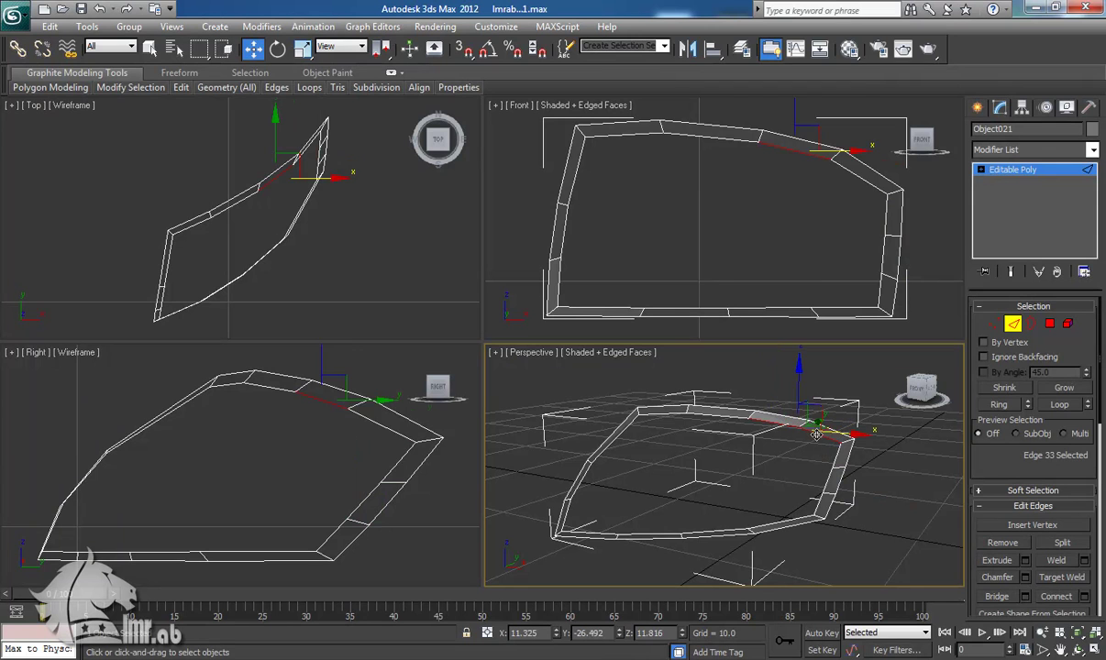
pyautogui.keyDown('ctrl'); pyautogui.click(699, 417); pyautogui.keyUp('ctrl')
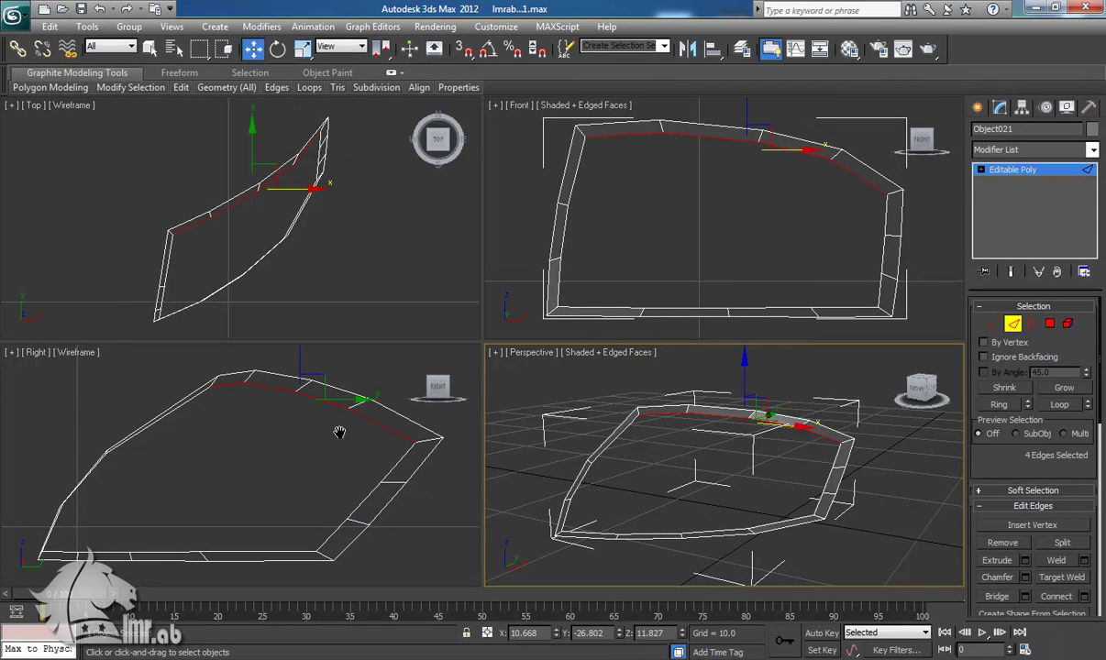
pyautogui.keyDown('ctrl'); pyautogui.click(332, 403); pyautogui.keyUp('ctrl')
pyautogui.keyDown('shift'); pyautogui.moveTo(325, 379); pyautogui.dragTo(209, 487); pyautogui.keyUp('shift')
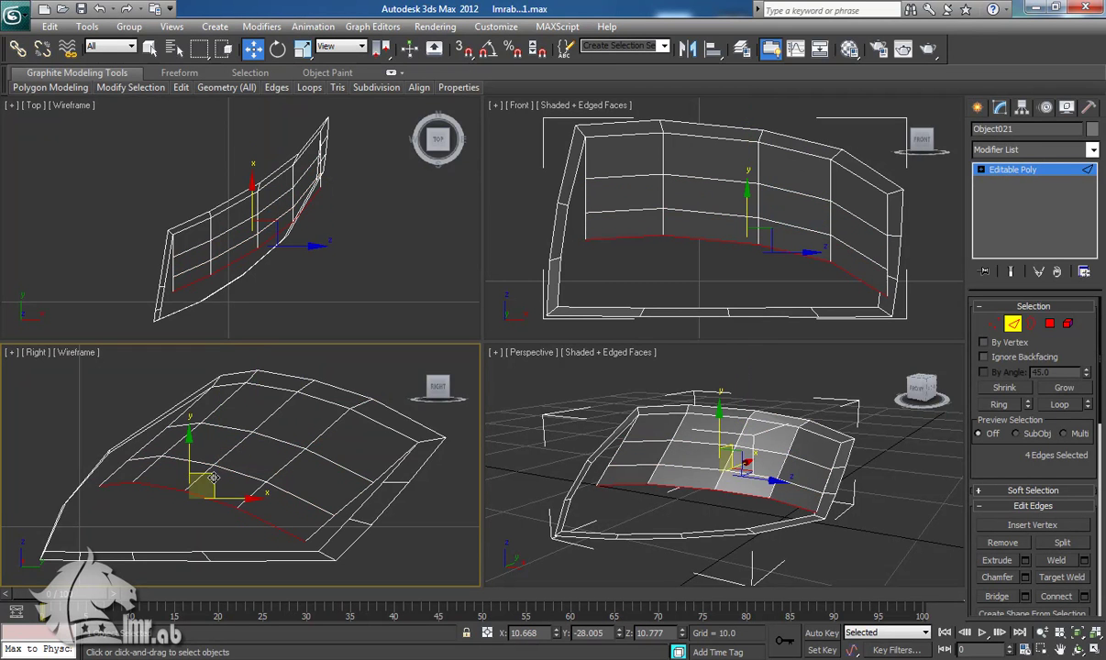
# Step: Target-weld the five vertices of the new surface's lowest row to the matching inner vertices along the strip's bottom
pyautogui.press('1')
pyautogui.press('1')
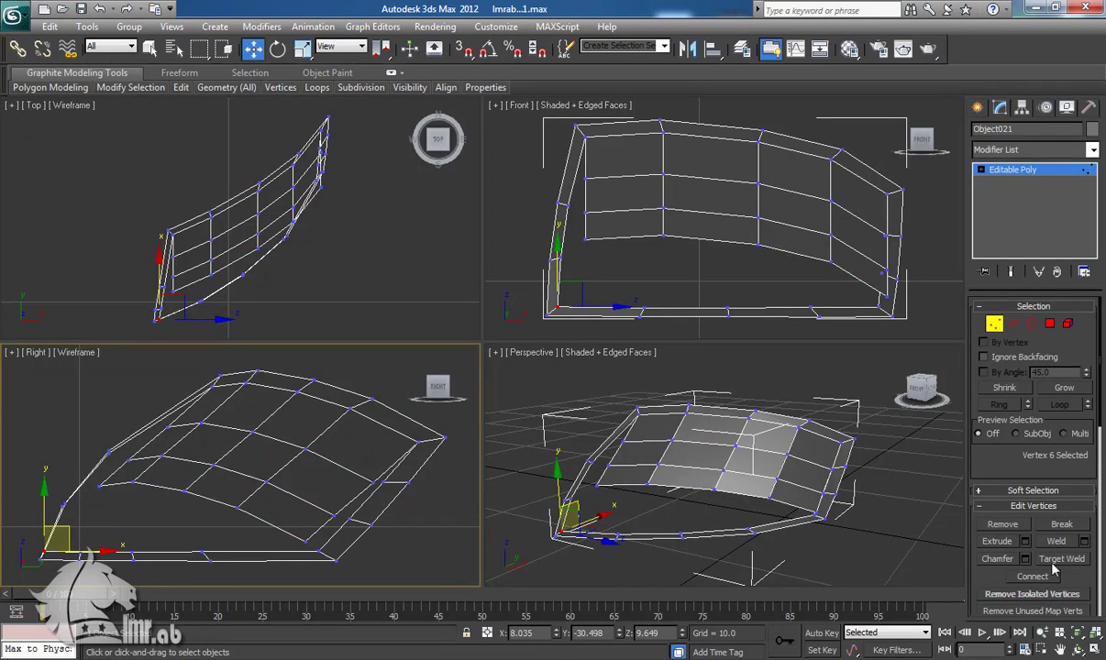
pyautogui.click(1059, 559)
pyautogui.click(319, 549)
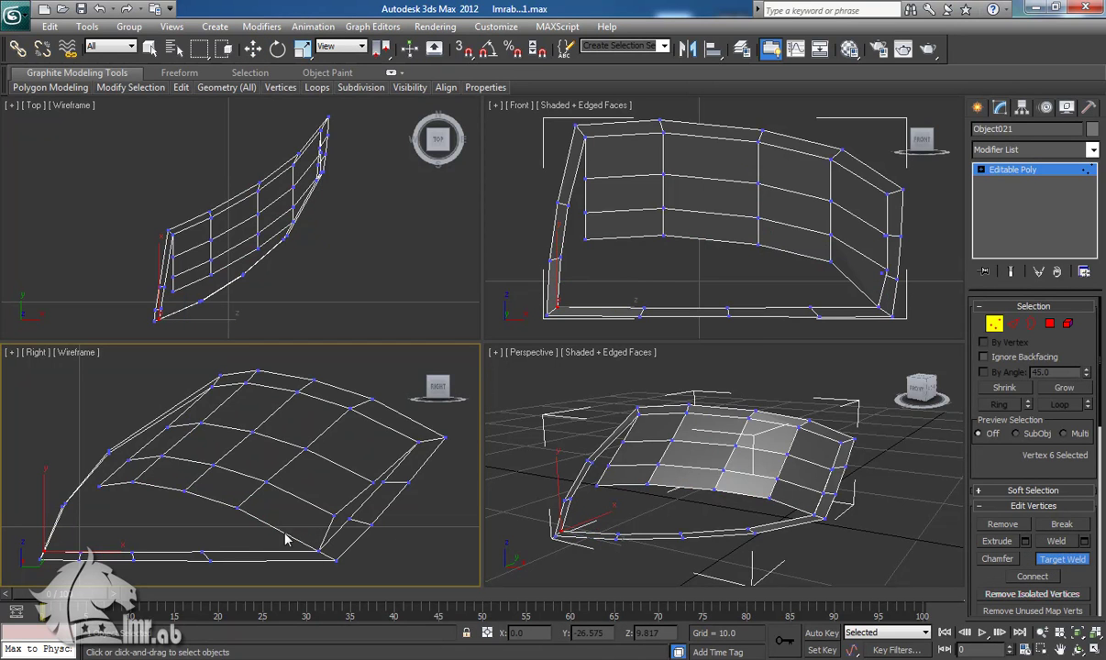
pyautogui.click(205, 551)
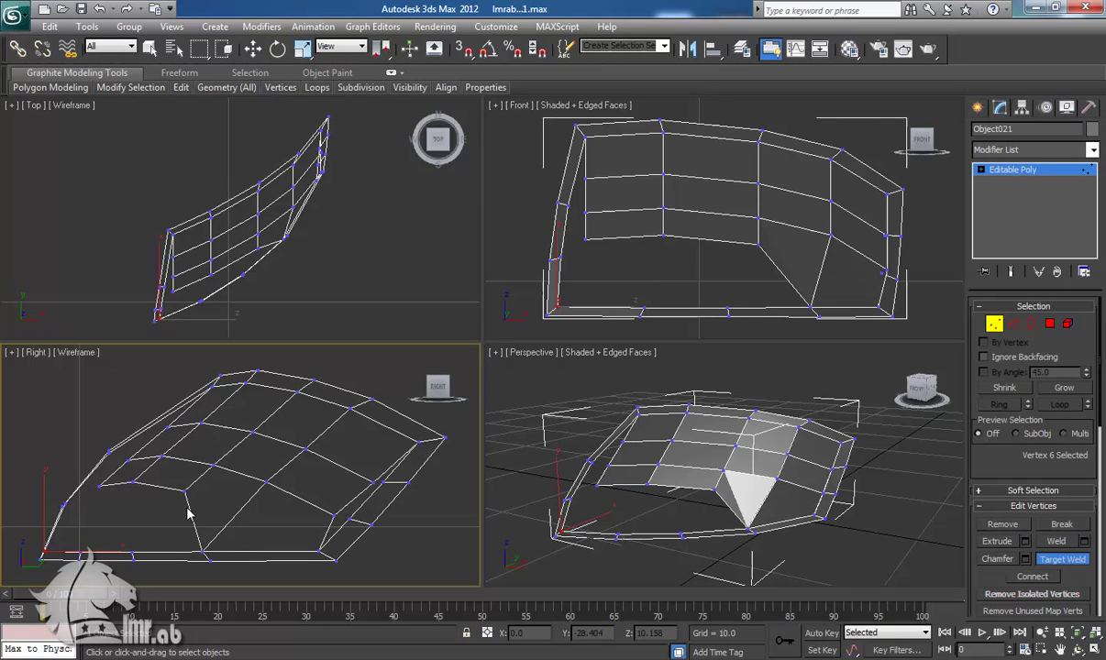
pyautogui.click(132, 553)
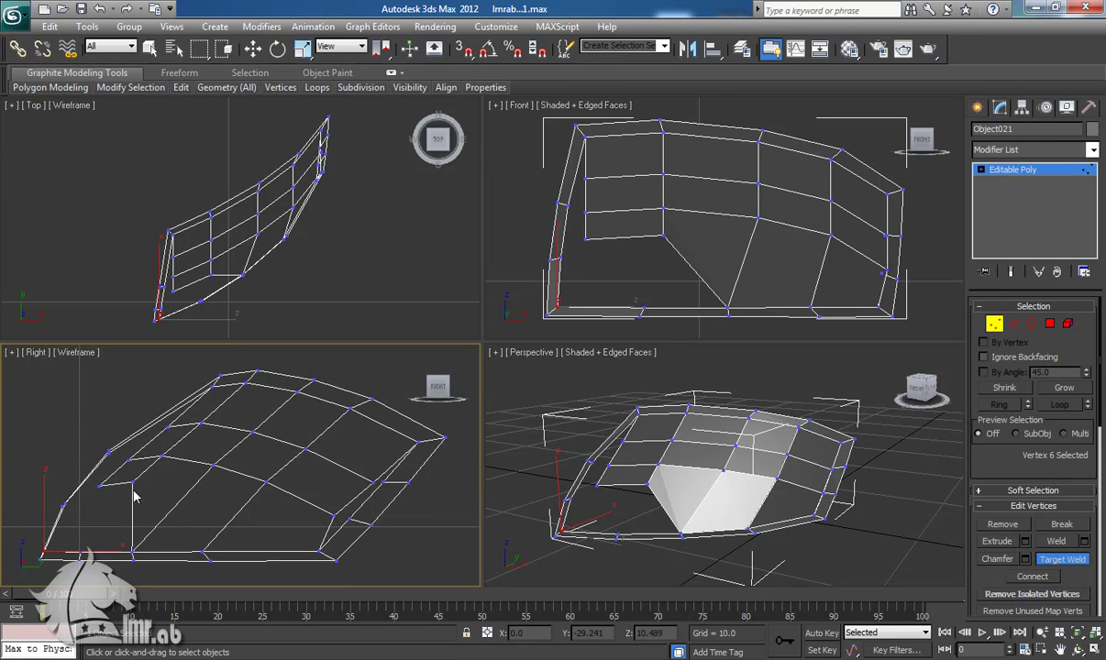
pyautogui.click(82, 552)
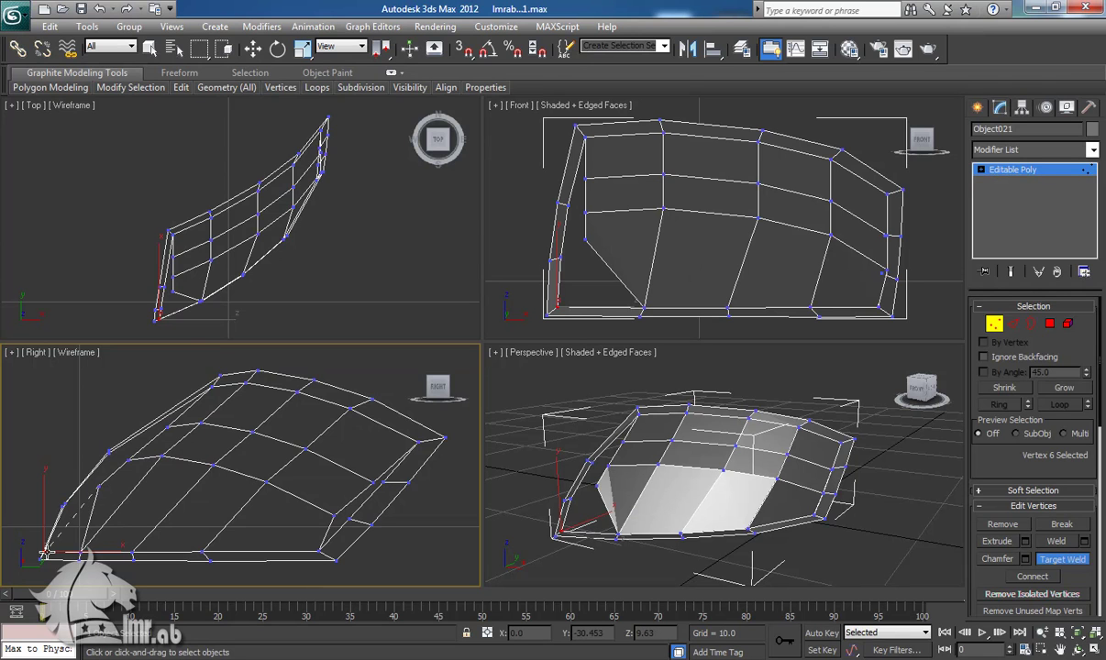
pyautogui.click(44, 553)
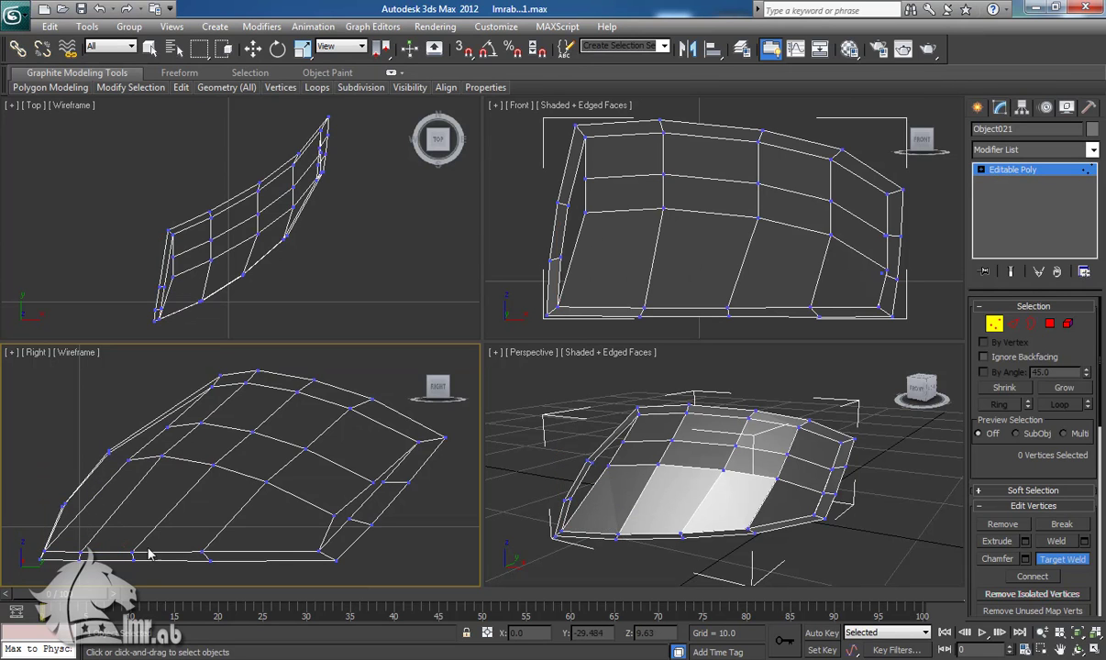
# Step: Target-weld the end vertices of the two middle rows to the inner vertices on both sides and leave target welding
pyautogui.click(346, 519)
pyautogui.click(382, 483)
pyautogui.moveTo(656, 472)
pyautogui.keyDown('alt'); pyautogui.mouseDown(button='middle')
pyautogui.moveTo(670, 501)
pyautogui.moveTo(547, 484)
pyautogui.moveTo(531, 573)
pyautogui.moveTo(567, 594)
pyautogui.moveTo(636, 452)
pyautogui.moveTo(676, 516)
pyautogui.mouseUp(button='middle'); pyautogui.keyUp('alt')
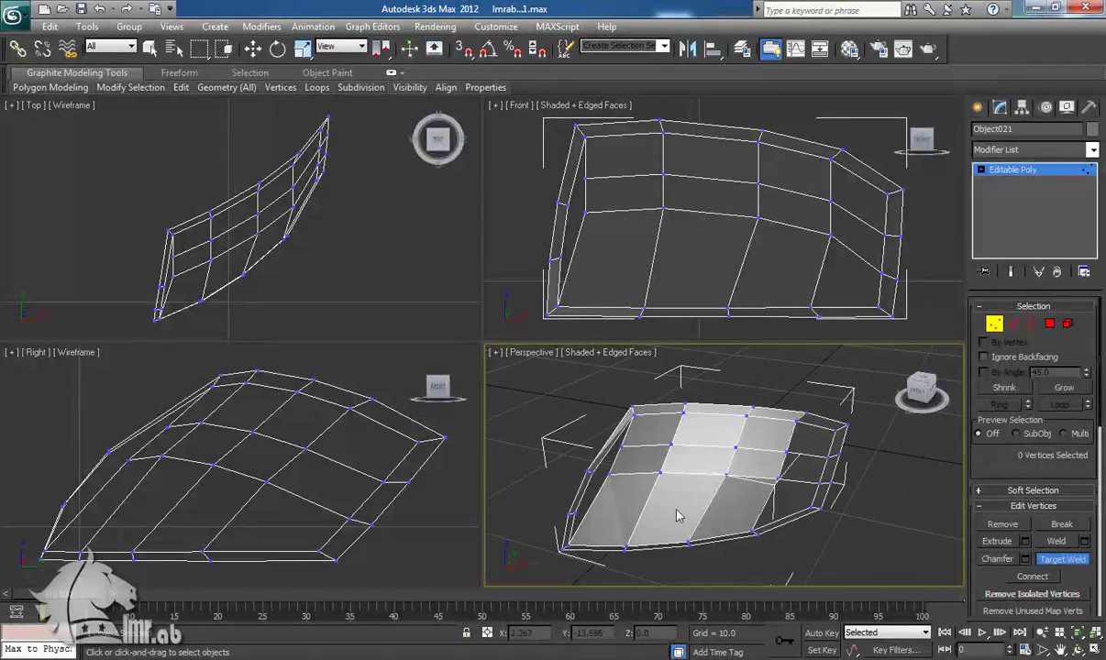
pyautogui.click(575, 514)
pyautogui.click(617, 445)
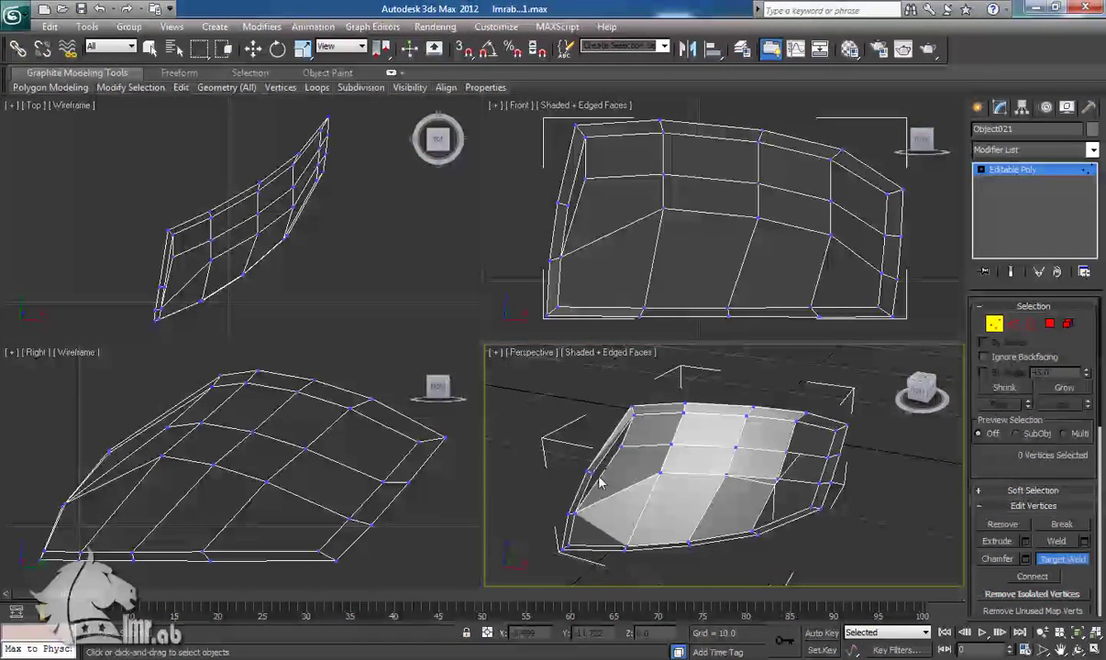
pyautogui.click(589, 472)
pyautogui.moveTo(633, 487); pyautogui.dragTo(655, 483, button='middle')
pyautogui.press('w')
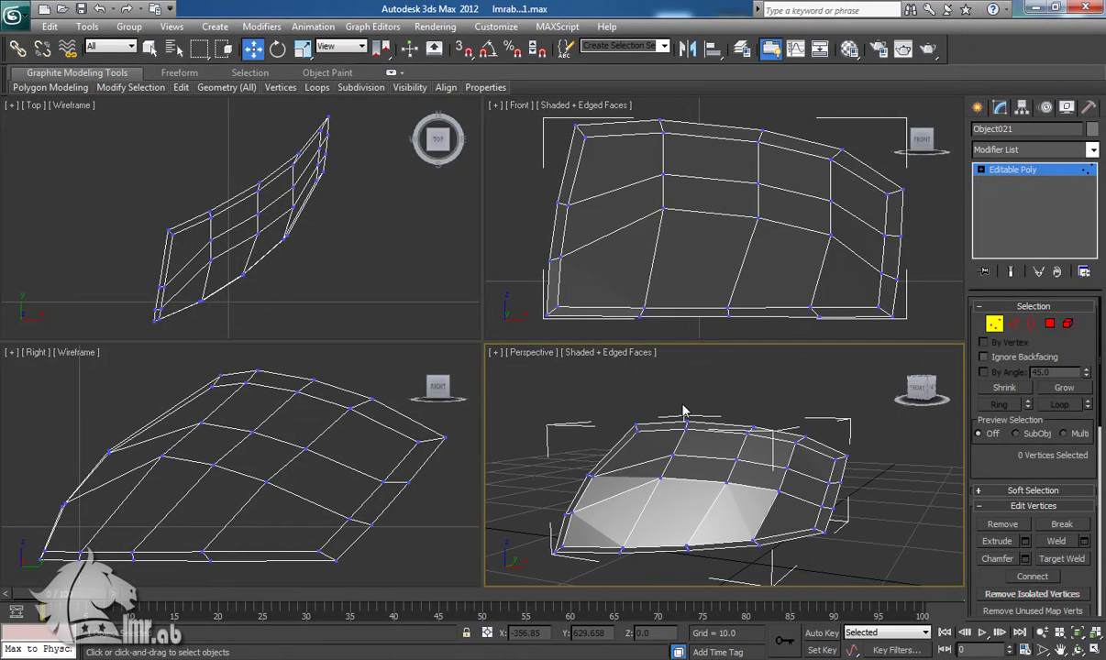
# Step: Reposition the surface's six interior vertices in the front view and scale them vertically to about 157%
pyautogui.moveTo(639, 162); pyautogui.dragTo(855, 261)
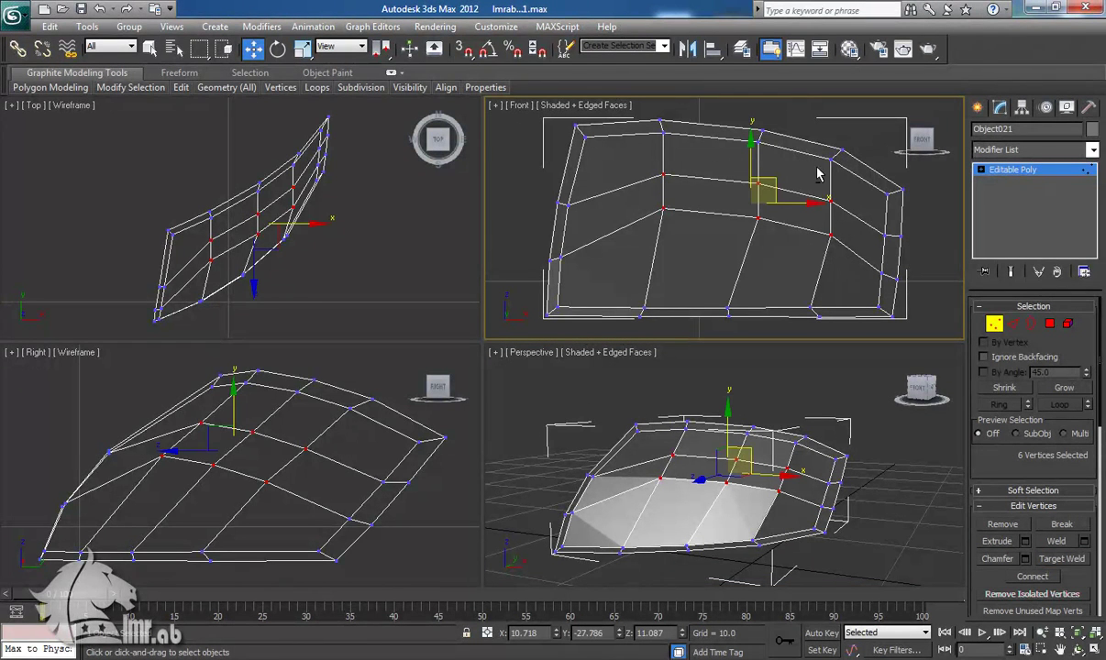
pyautogui.moveTo(770, 177); pyautogui.dragTo(737, 123)
pyautogui.press('r')
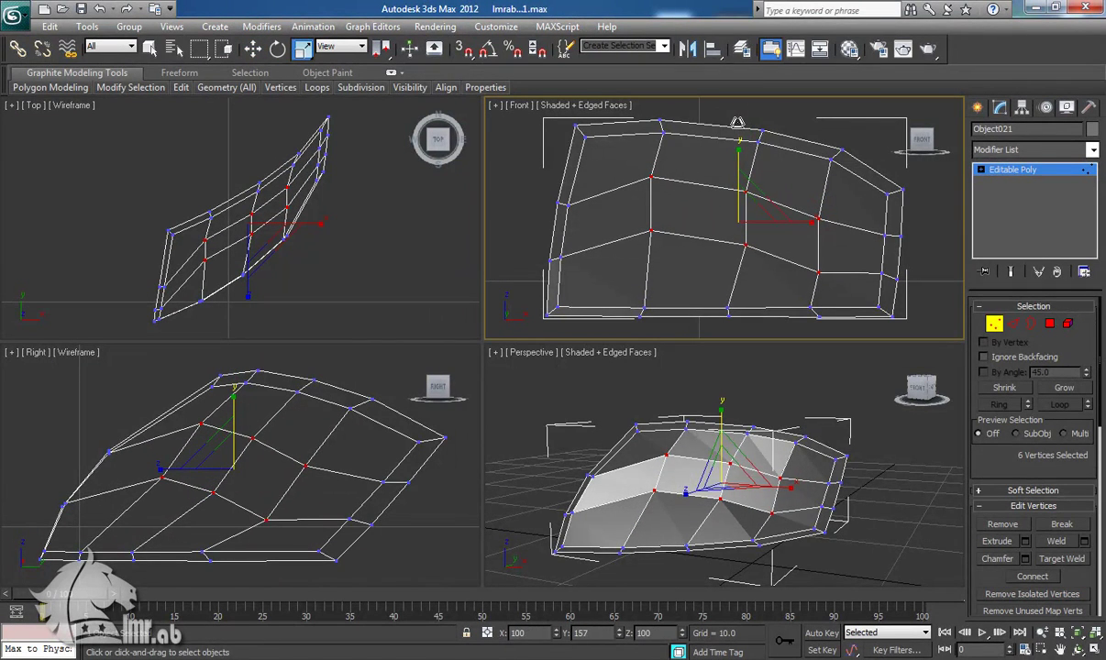
pyautogui.press('w')
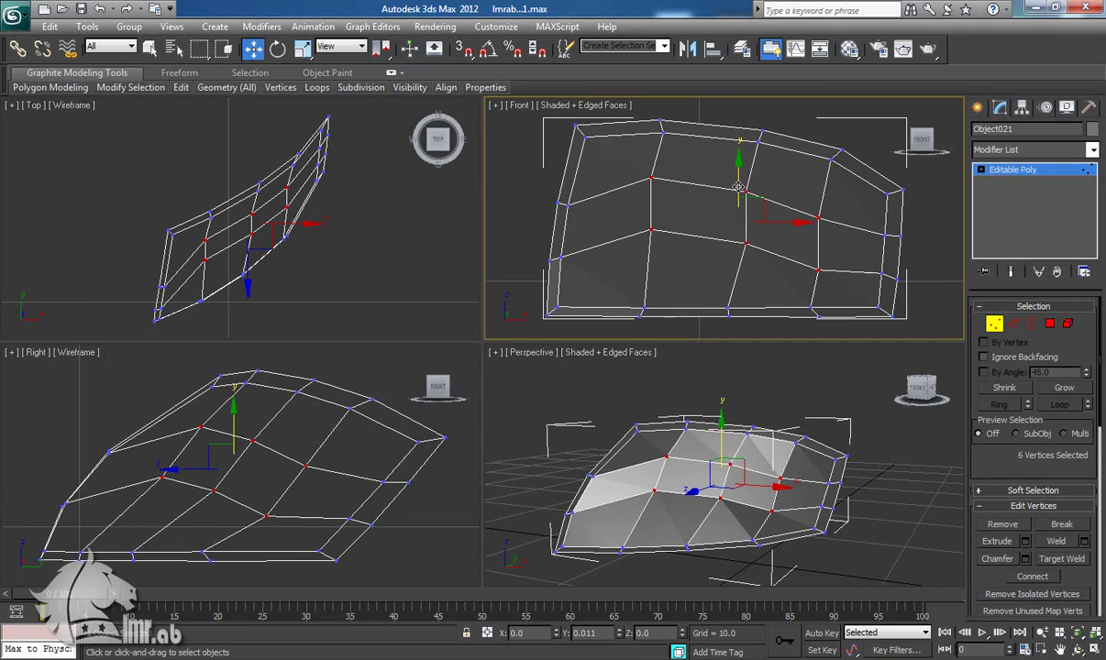
# Step: Lower the middle and left vertices of the lens surface's lower interior row in the front view
pyautogui.click(762, 260)
pyautogui.click(746, 240)
pyautogui.moveTo(746, 208); pyautogui.dragTo(747, 225)
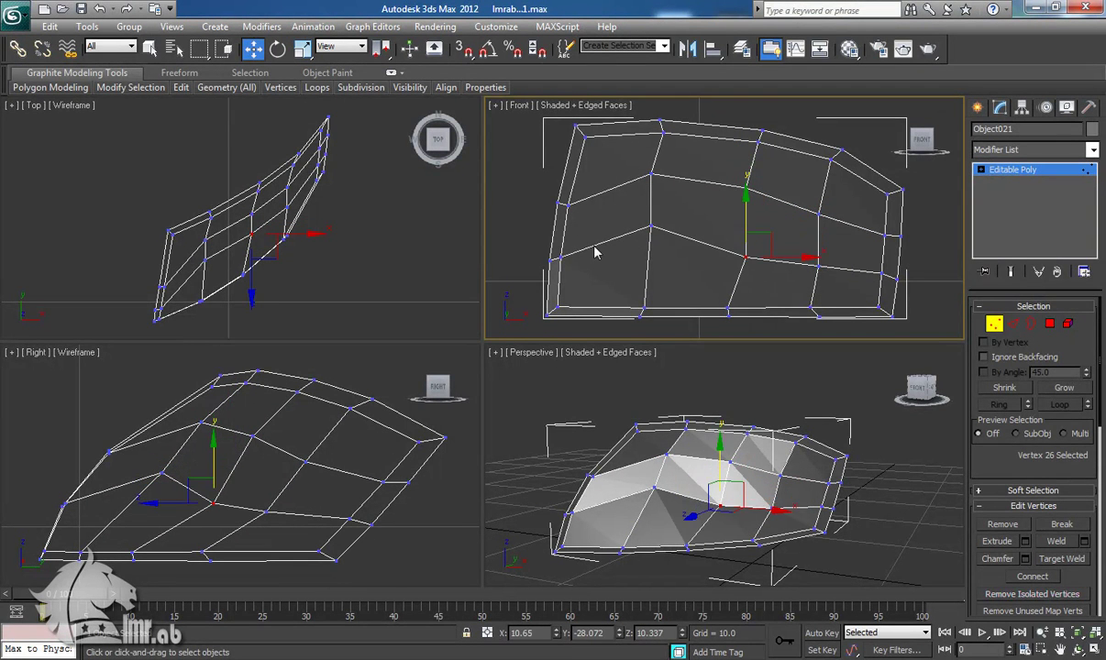
pyautogui.click(650, 226)
pyautogui.moveTo(650, 181); pyautogui.dragTo(655, 220)
# Step: Lower the three vertices of the lens surface's upper interior row in the front view to follow the curve of the upper edge
pyautogui.click(651, 170)
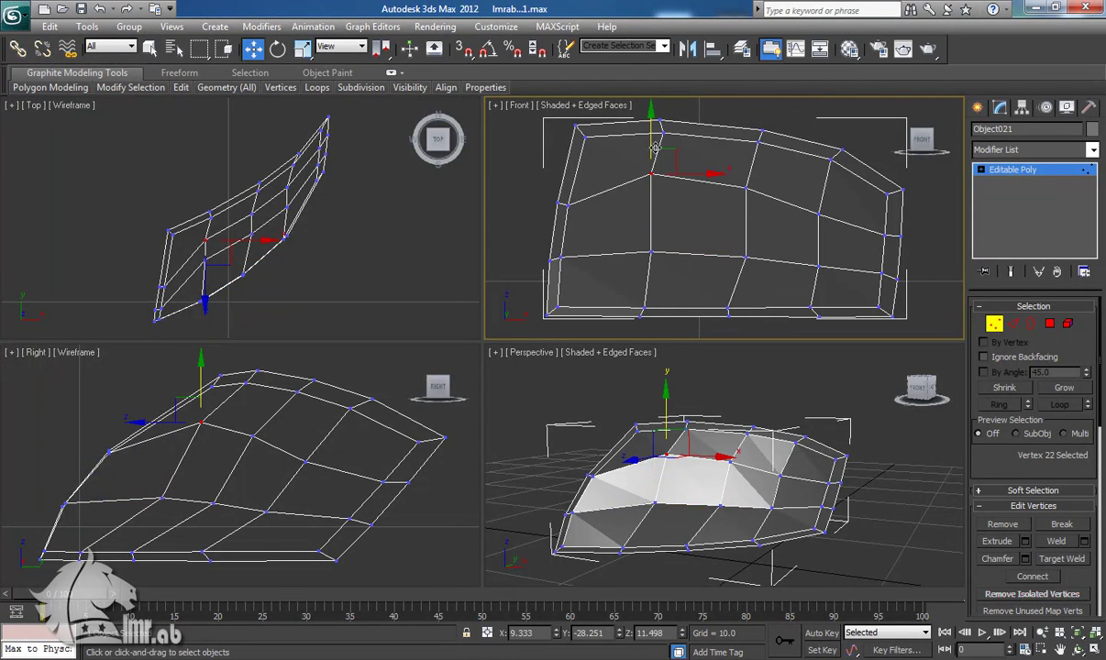
pyautogui.moveTo(649, 136); pyautogui.dragTo(651, 157)
pyautogui.click(818, 211)
pyautogui.moveTo(823, 187); pyautogui.dragTo(823, 190)
pyautogui.click(746, 190)
pyautogui.moveTo(759, 168); pyautogui.dragTo(764, 181)
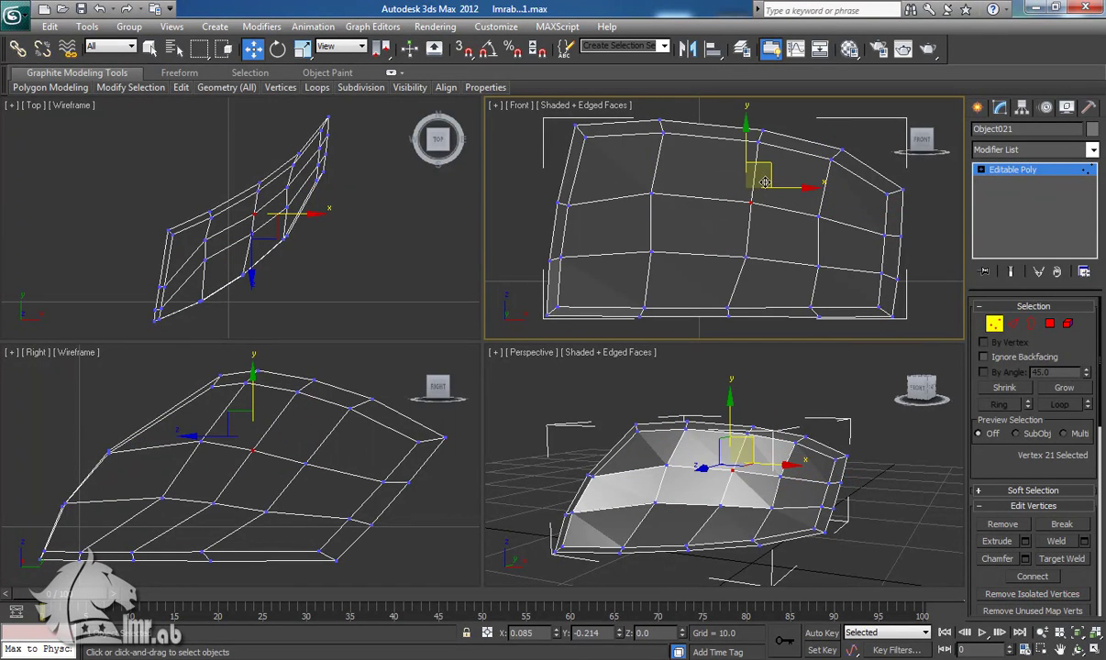
# Step: Shift the lower row's middle vertex and the upper row's two outer vertices sideways in the front view to align the edge columns
pyautogui.click(745, 258)
pyautogui.moveTo(772, 239); pyautogui.dragTo(769, 239)
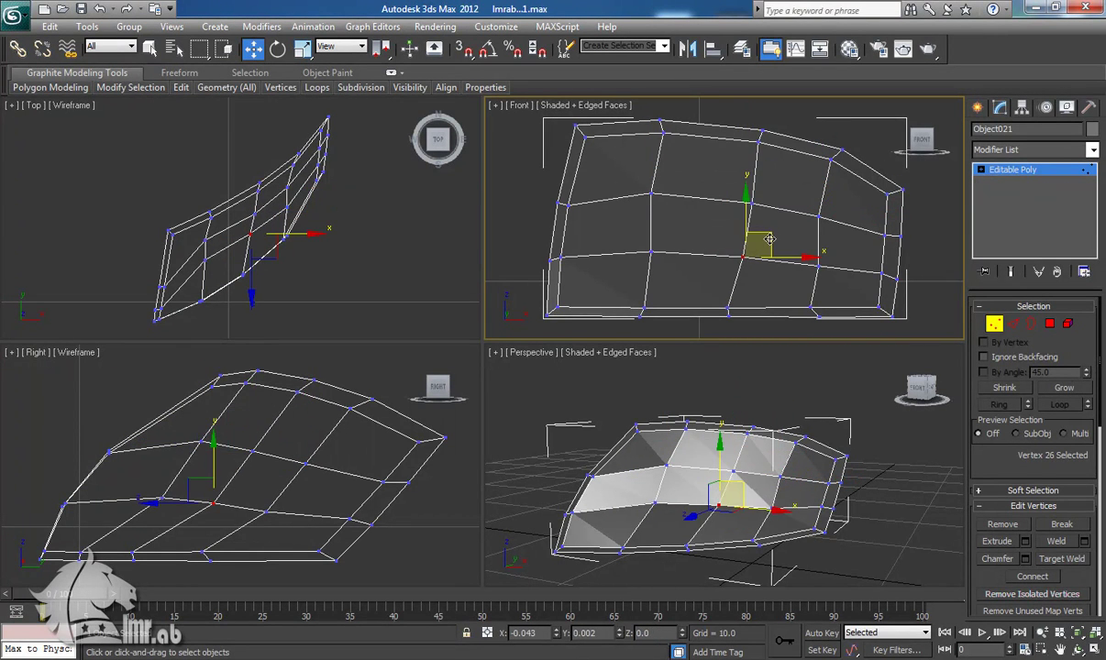
pyautogui.click(652, 193)
pyautogui.moveTo(676, 184); pyautogui.dragTo(693, 183)
pyautogui.click(819, 216)
pyautogui.moveTo(836, 196); pyautogui.dragTo(845, 195)
pyautogui.click(659, 195)
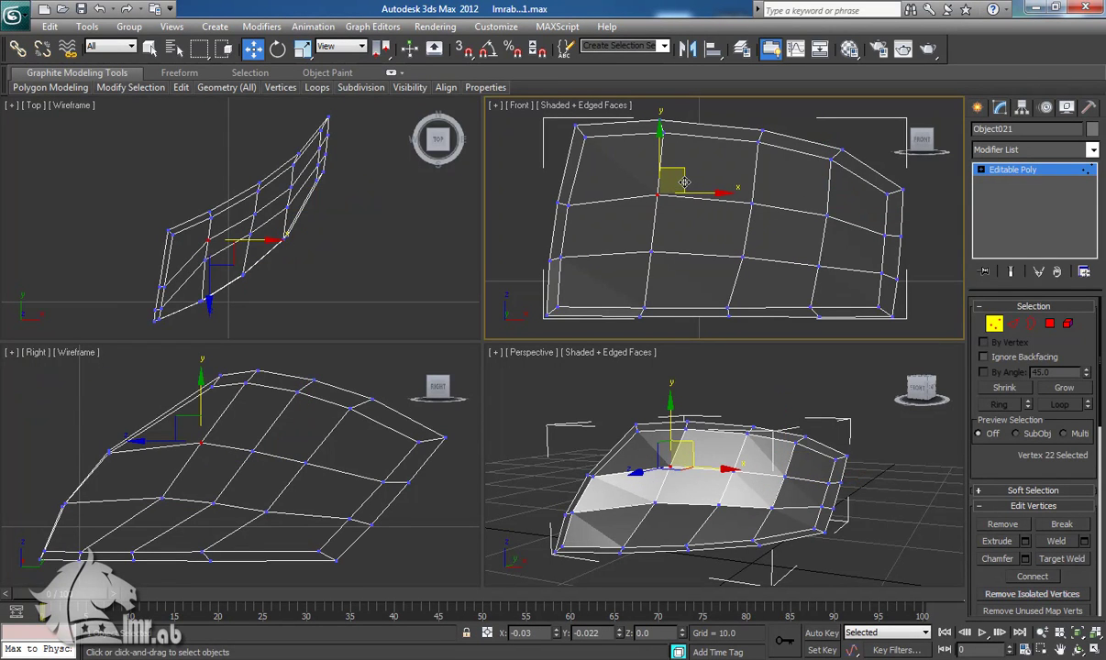
pyautogui.click(655, 249)
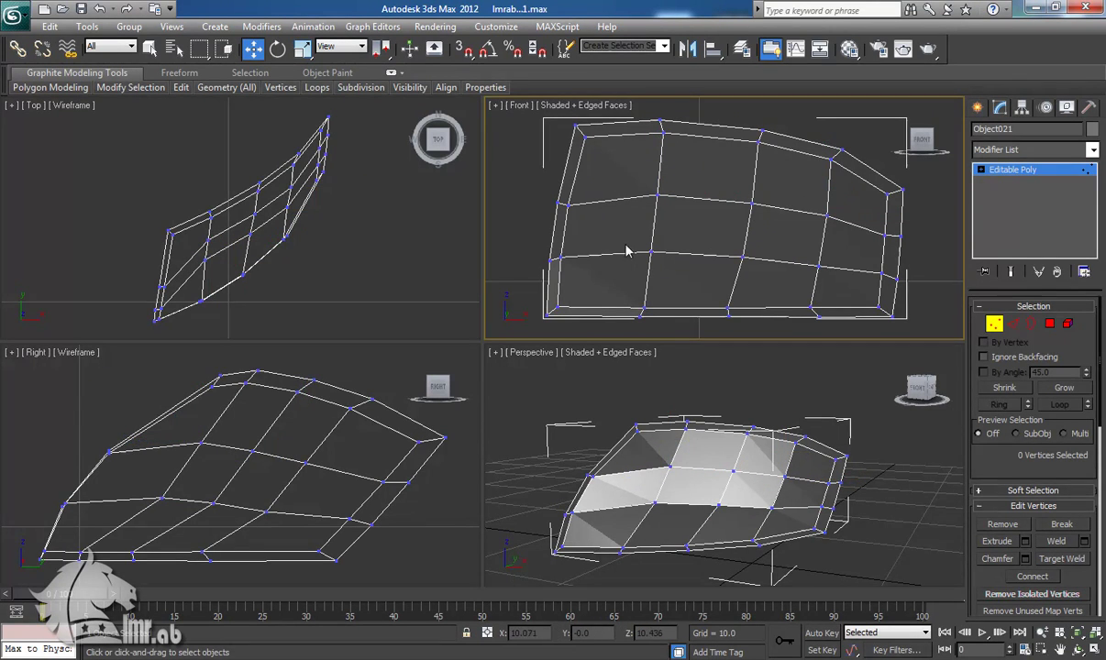
# Step: Move the left and middle pairs of interior vertices outward along Y in the top view to bulge the lens surface forward
pyautogui.scroll(2, 227, 277)
pyautogui.moveTo(227, 277); pyautogui.dragTo(259, 235, button='middle')
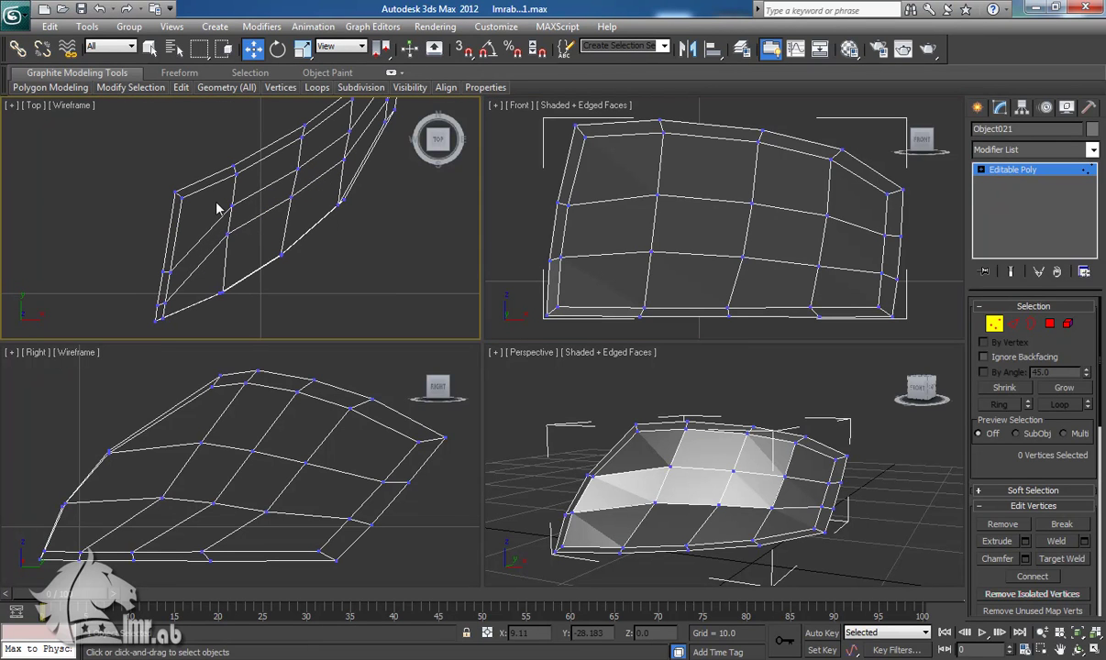
pyautogui.moveTo(245, 251); pyautogui.dragTo(246, 253)
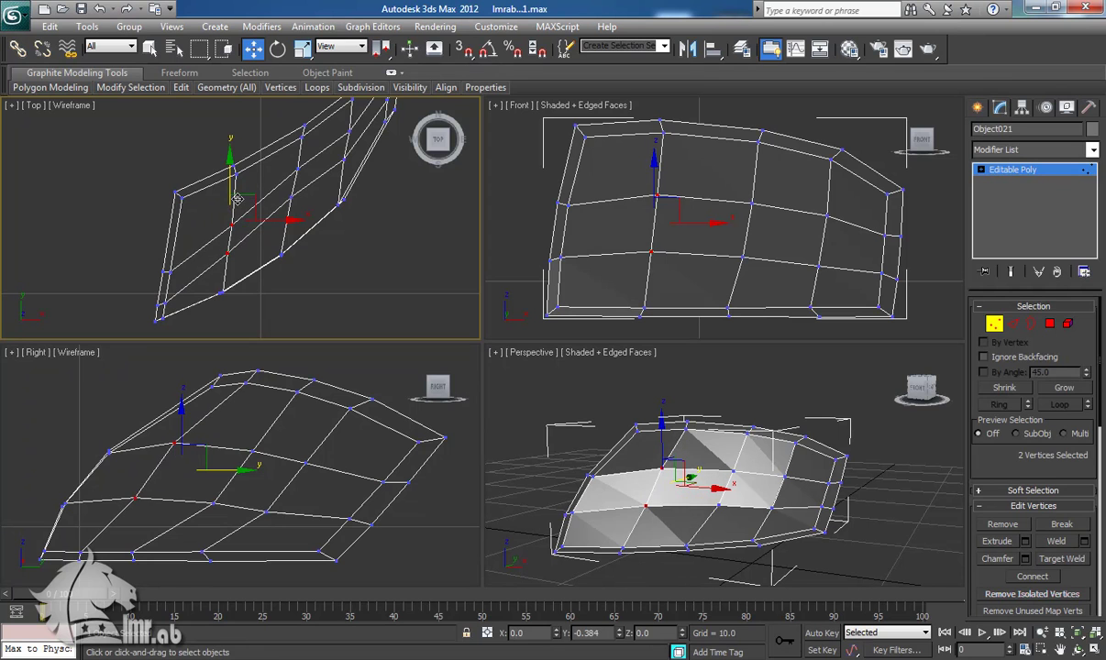
pyautogui.moveTo(237, 198); pyautogui.dragTo(237, 199)
pyautogui.moveTo(258, 217); pyautogui.dragTo(214, 271, button='middle')
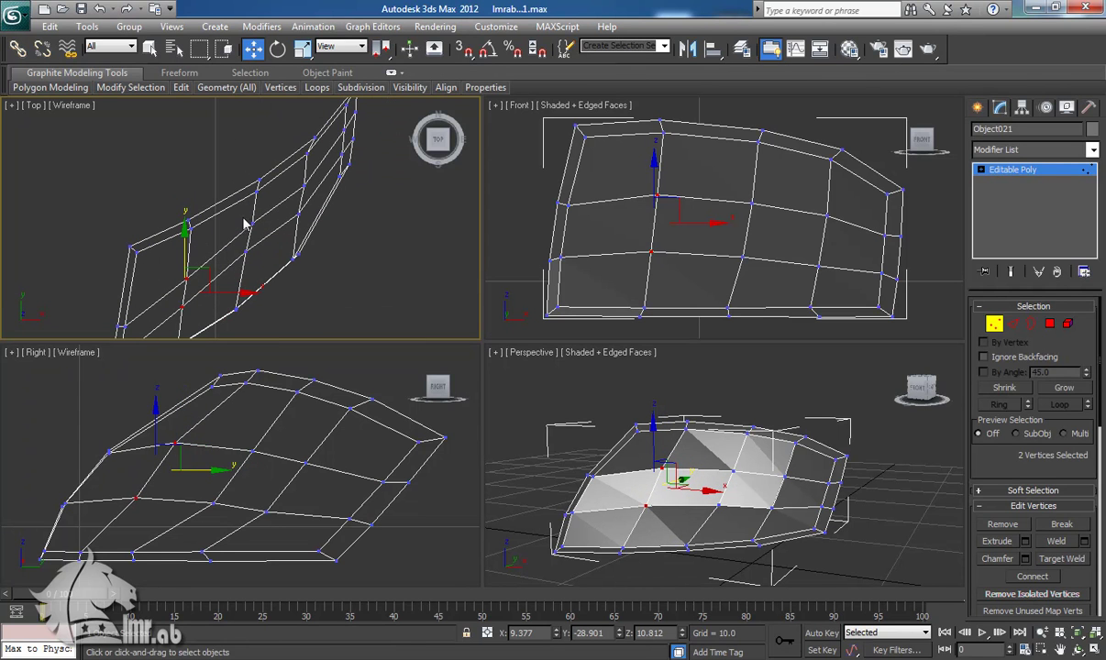
pyautogui.moveTo(264, 264); pyautogui.dragTo(265, 265)
pyautogui.moveTo(248, 198); pyautogui.dragTo(248, 206)
# Step: Shift the lower row's middle vertex and the upper row's outer vertex forward in the right view to smooth the surface's curvature
pyautogui.moveTo(173, 280); pyautogui.dragTo(195, 242, button='middle')
pyautogui.moveTo(184, 471); pyautogui.dragTo(196, 456, button='middle')
pyautogui.moveTo(141, 489); pyautogui.dragTo(199, 473)
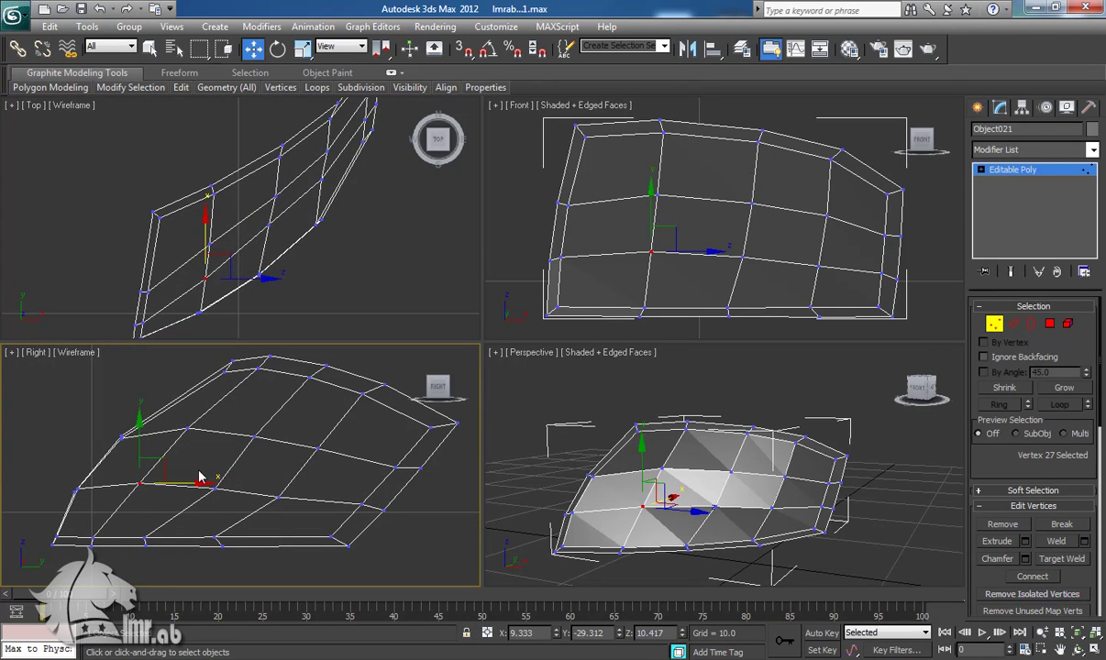
pyautogui.click(217, 492)
pyautogui.click(266, 496)
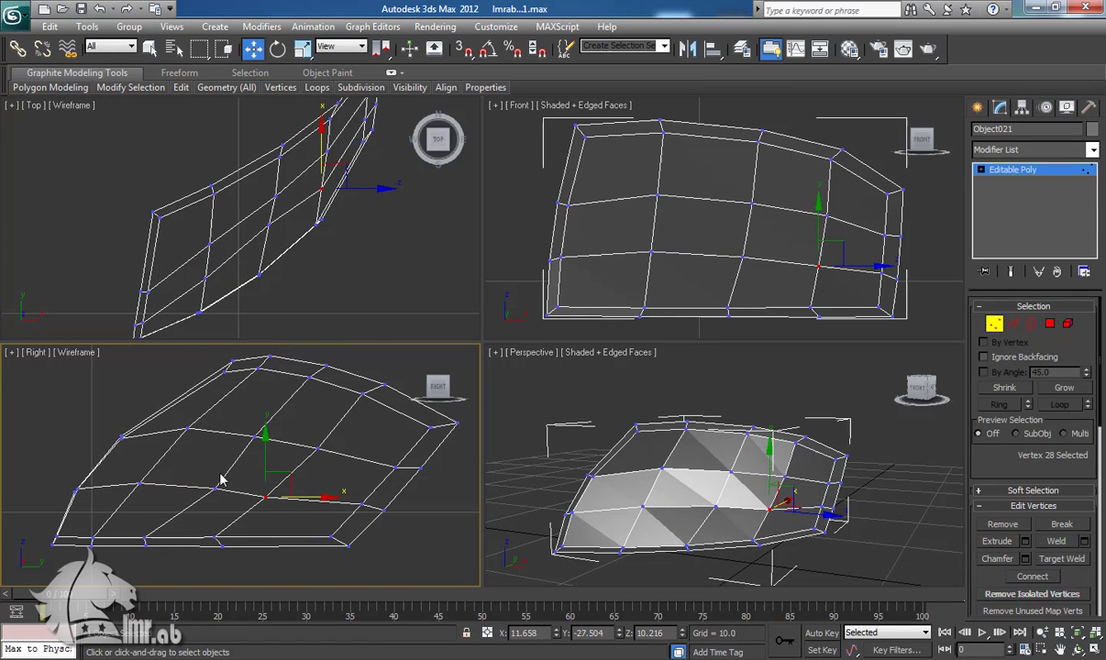
pyautogui.moveTo(236, 496); pyautogui.dragTo(235, 487)
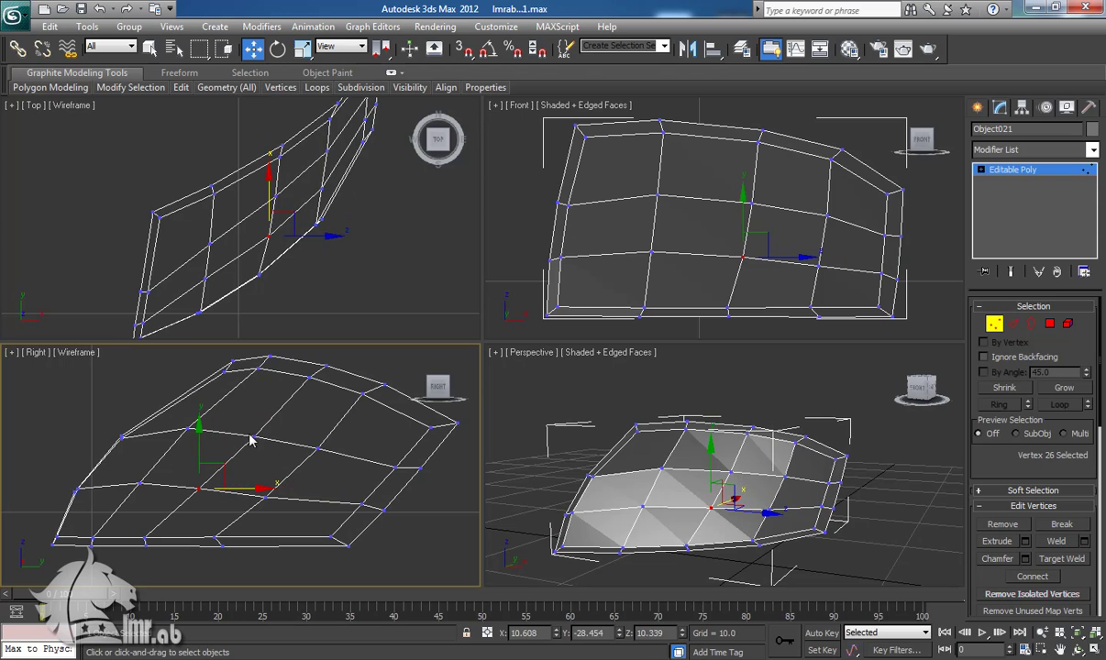
pyautogui.moveTo(301, 425); pyautogui.dragTo(349, 464)
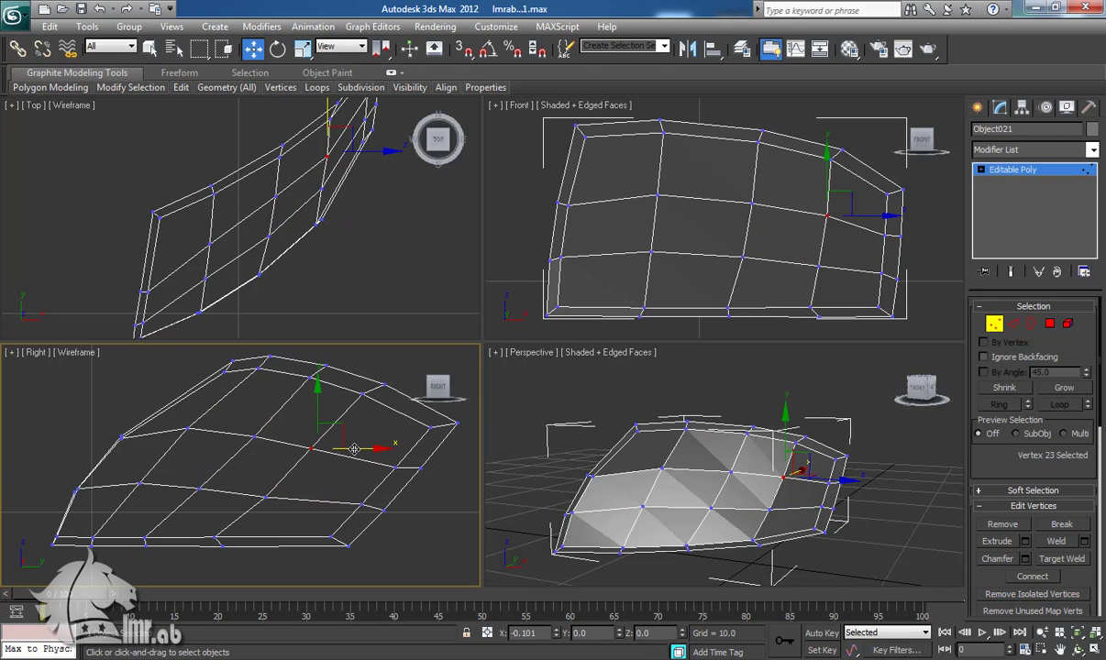
# Step: Raise the lower interior row's outer and middle vertices in the right view and lower the upper row's front vertex slightly
pyautogui.click(266, 498)
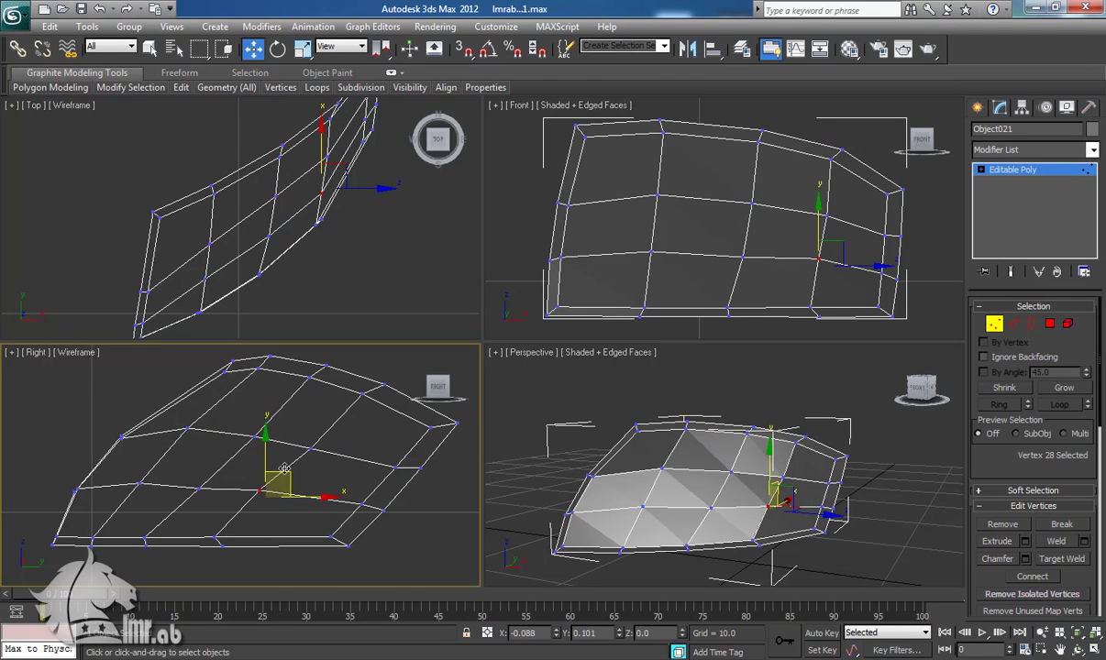
pyautogui.click(206, 489)
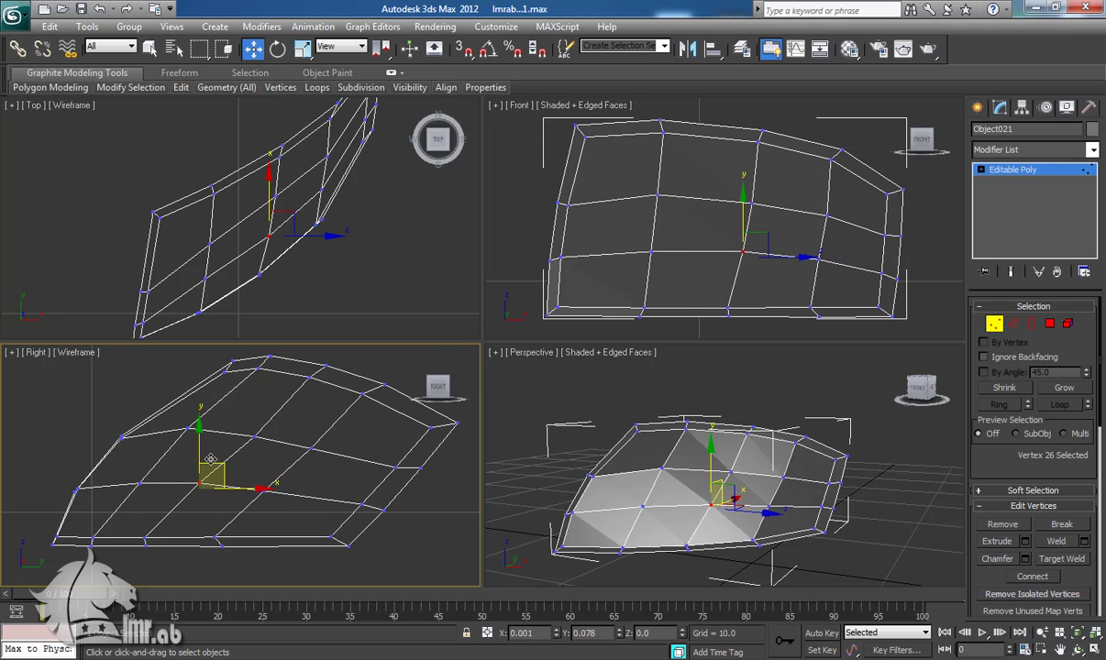
pyautogui.click(145, 483)
pyautogui.moveTo(150, 457); pyautogui.dragTo(188, 433)
pyautogui.click(256, 457)
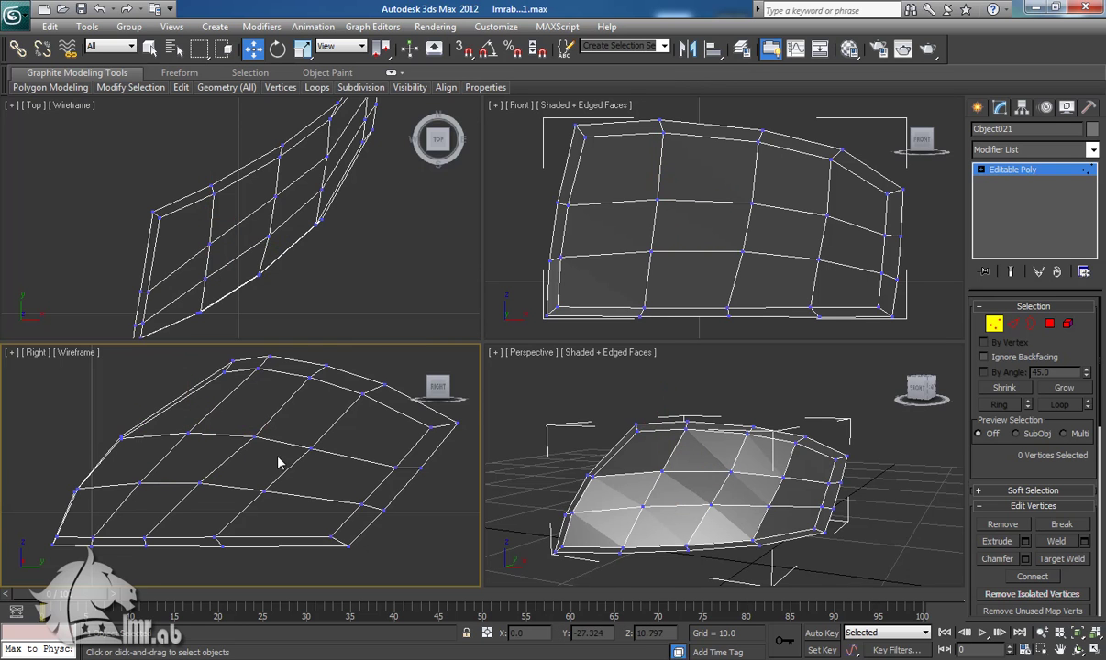
# Step: Delete the 14 frame polygons surrounding the lens surface
pyautogui.moveTo(279, 463); pyautogui.dragTo(270, 461, button='middle')
pyautogui.moveTo(255, 302); pyautogui.dragTo(238, 322, button='middle')
pyautogui.click(573, 259)
pyautogui.click(551, 407)
pyautogui.moveTo(770, 505)
pyautogui.keyDown('alt'); pyautogui.mouseDown(button='middle')
pyautogui.moveTo(686, 479)
pyautogui.moveTo(787, 503)
pyautogui.moveTo(810, 562)
pyautogui.moveTo(866, 515)
pyautogui.moveTo(834, 492)
pyautogui.moveTo(750, 487)
pyautogui.moveTo(715, 591)
pyautogui.moveTo(816, 570)
pyautogui.moveTo(839, 439)
pyautogui.moveTo(756, 522)
pyautogui.mouseUp(button='middle'); pyautogui.keyUp('alt')
pyautogui.keyDown('alt'); pyautogui.moveTo(711, 538); pyautogui.dragTo(739, 541, button='middle'); pyautogui.keyUp('alt')
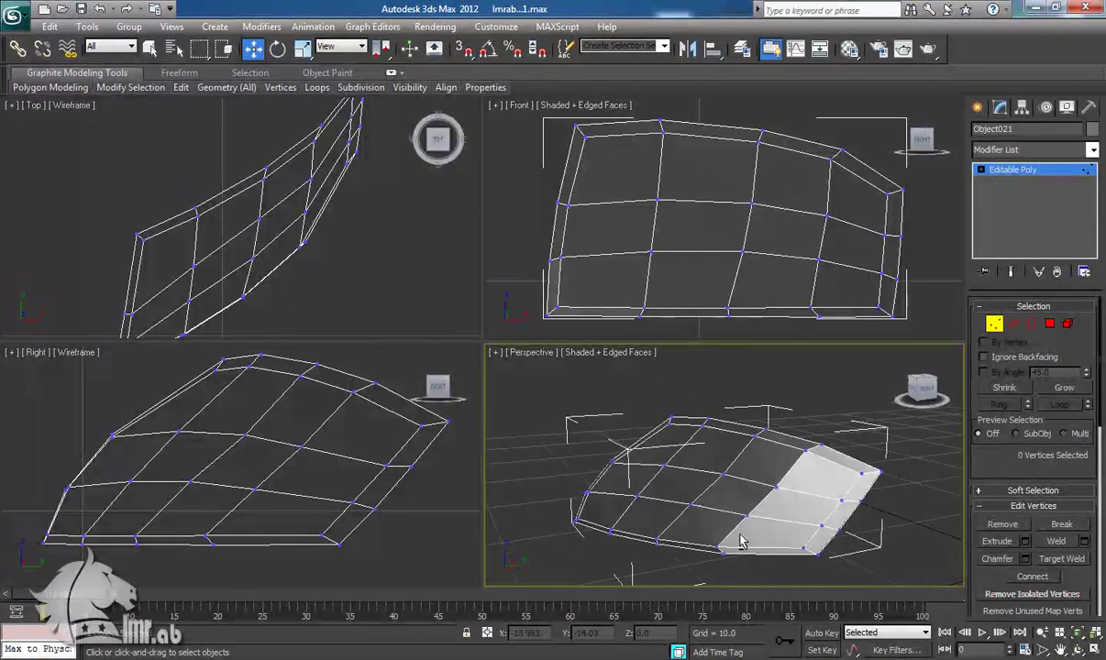
pyautogui.click(1050, 328)
pyautogui.moveTo(741, 495)
pyautogui.keyDown('alt'); pyautogui.mouseDown(button='middle')
pyautogui.moveTo(798, 501)
pyautogui.moveTo(756, 497)
pyautogui.moveTo(760, 505)
pyautogui.mouseUp(button='middle'); pyautogui.keyUp('alt')
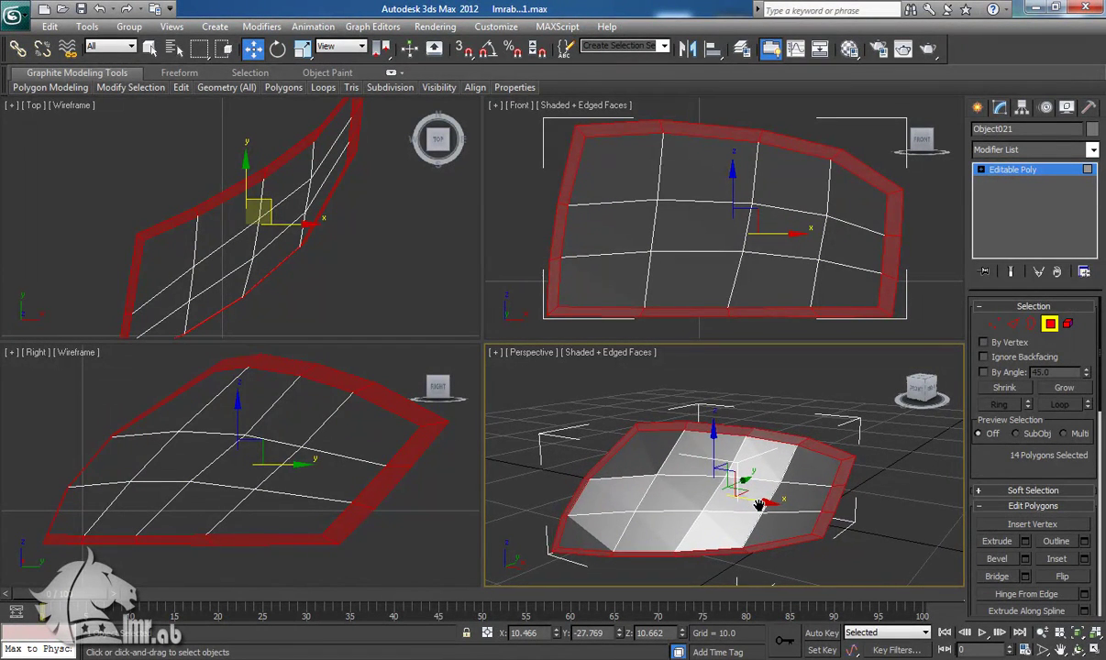
pyautogui.press('Delete')
# Step: Select the lens surface's open border, scale it uniformly to 101%, and leave border editing
pyautogui.click(1032, 325)
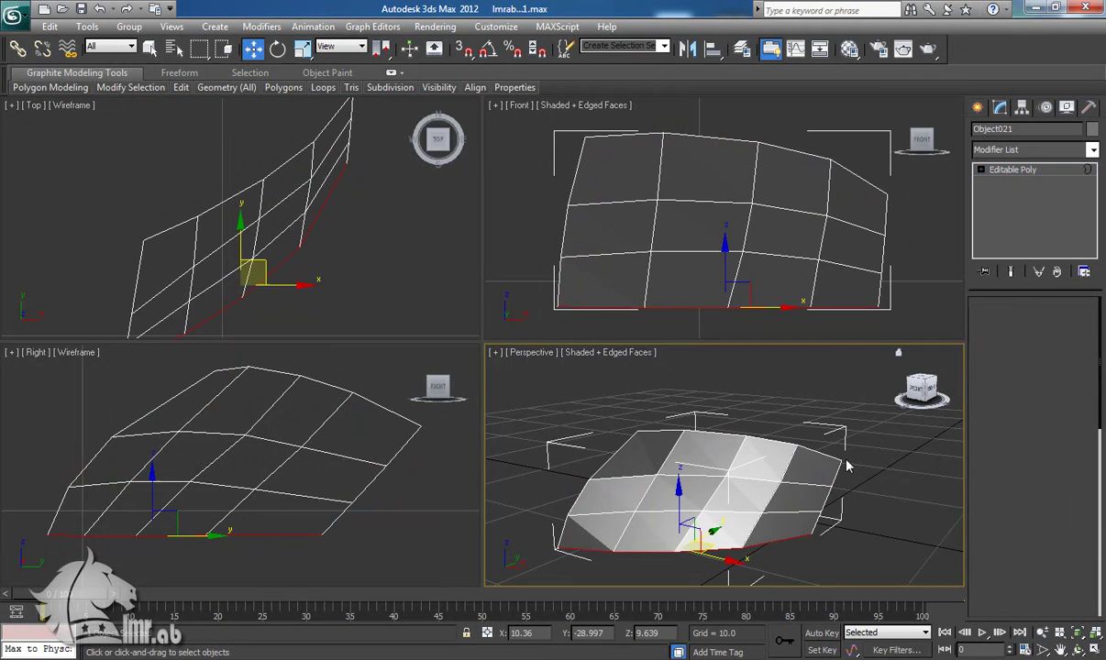
pyautogui.click(828, 456)
pyautogui.press('r')
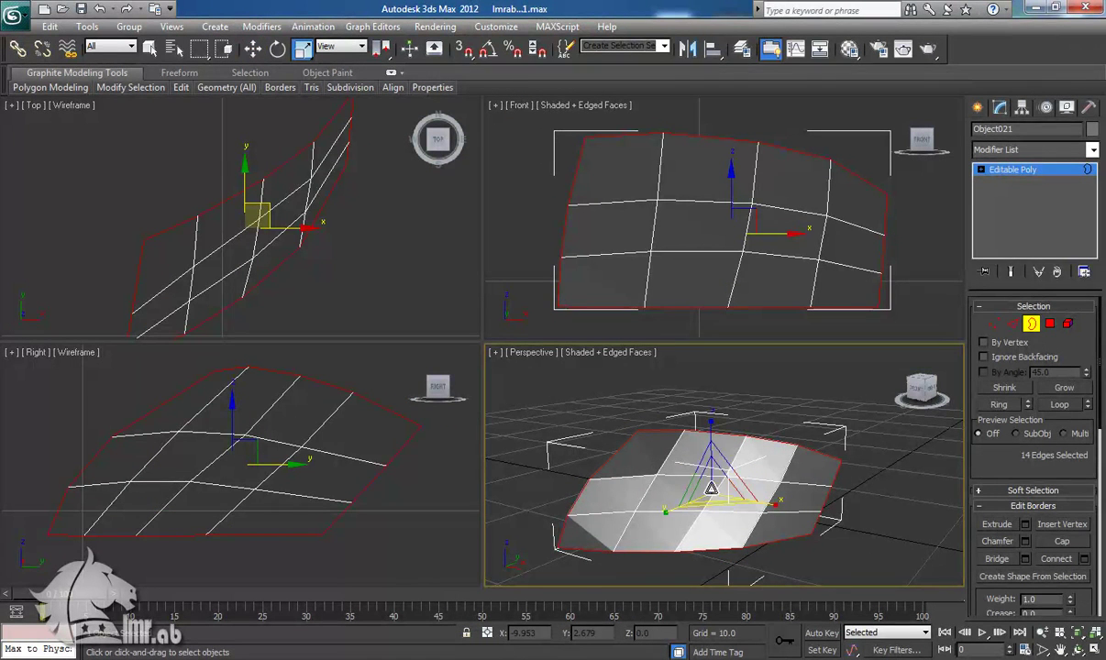
pyautogui.moveTo(712, 493); pyautogui.dragTo(714, 491)
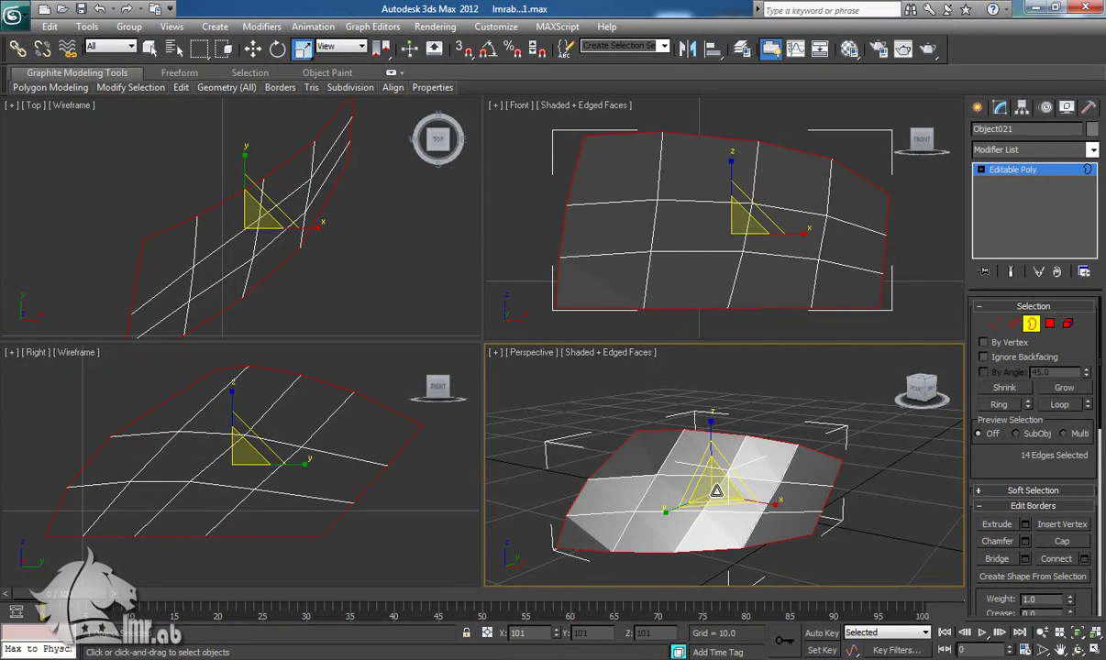
pyautogui.press('w')
pyautogui.keyDown('alt'); pyautogui.moveTo(709, 525); pyautogui.dragTo(799, 492, button='middle'); pyautogui.keyUp('alt')
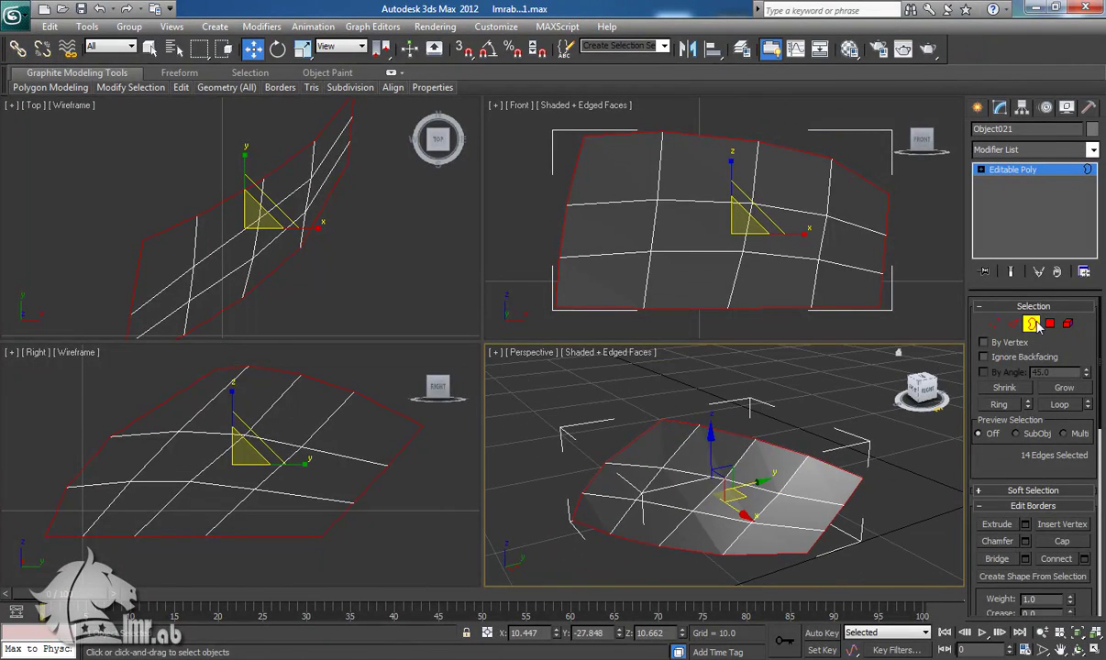
pyautogui.click(1036, 322)
# Step: Add a TurboSmooth modifier with 2 iterations to the lens surface and hide the edged faces in the perspective view
pyautogui.click(1092, 150)
pyautogui.moveTo(1092, 268); pyautogui.dragTo(1081, 499)
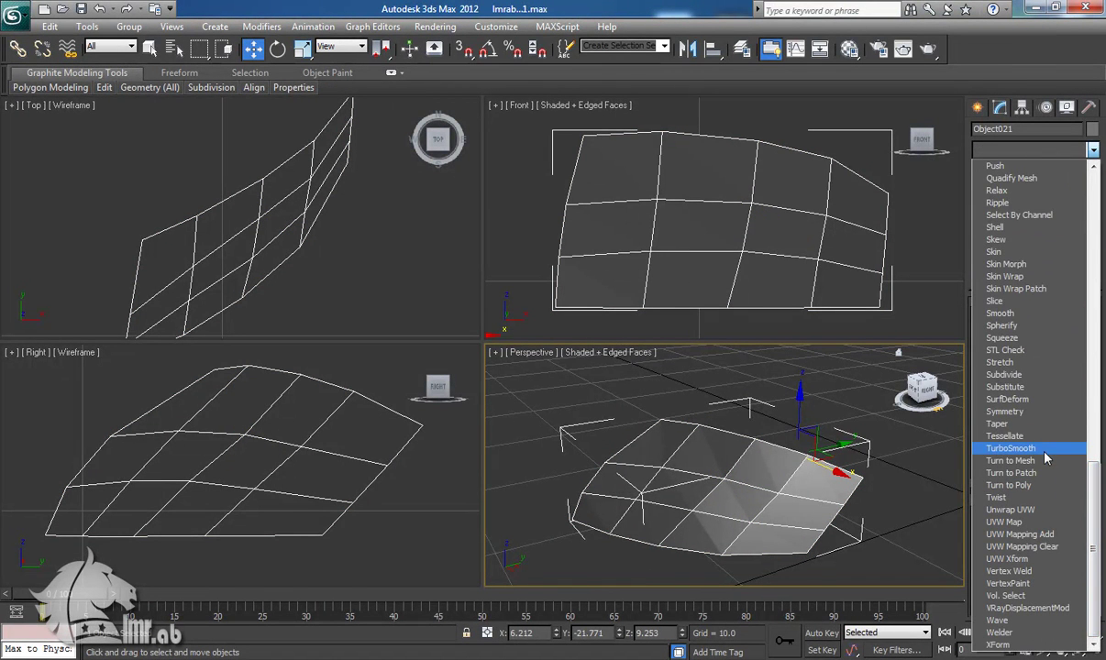
pyautogui.click(1012, 448)
pyautogui.click(1082, 332)
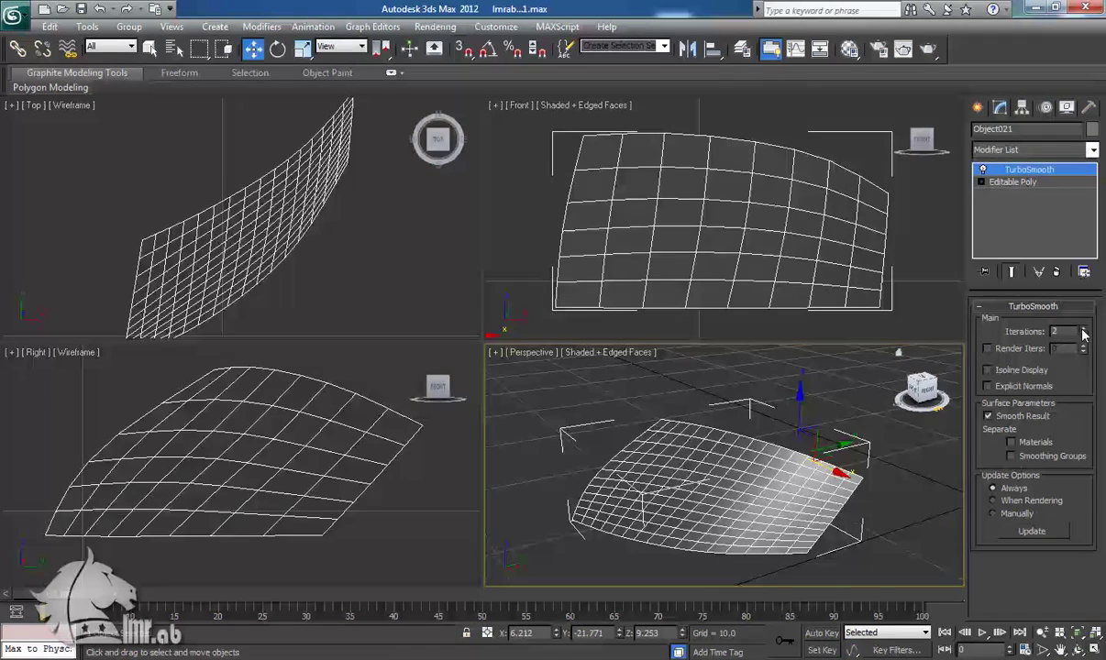
pyautogui.moveTo(589, 545)
pyautogui.keyDown('alt'); pyautogui.mouseDown(button='middle')
pyautogui.moveTo(637, 541)
pyautogui.moveTo(716, 504)
pyautogui.moveTo(694, 536)
pyautogui.moveTo(680, 525)
pyautogui.mouseUp(button='middle'); pyautogui.keyUp('alt')
pyautogui.press('F4')
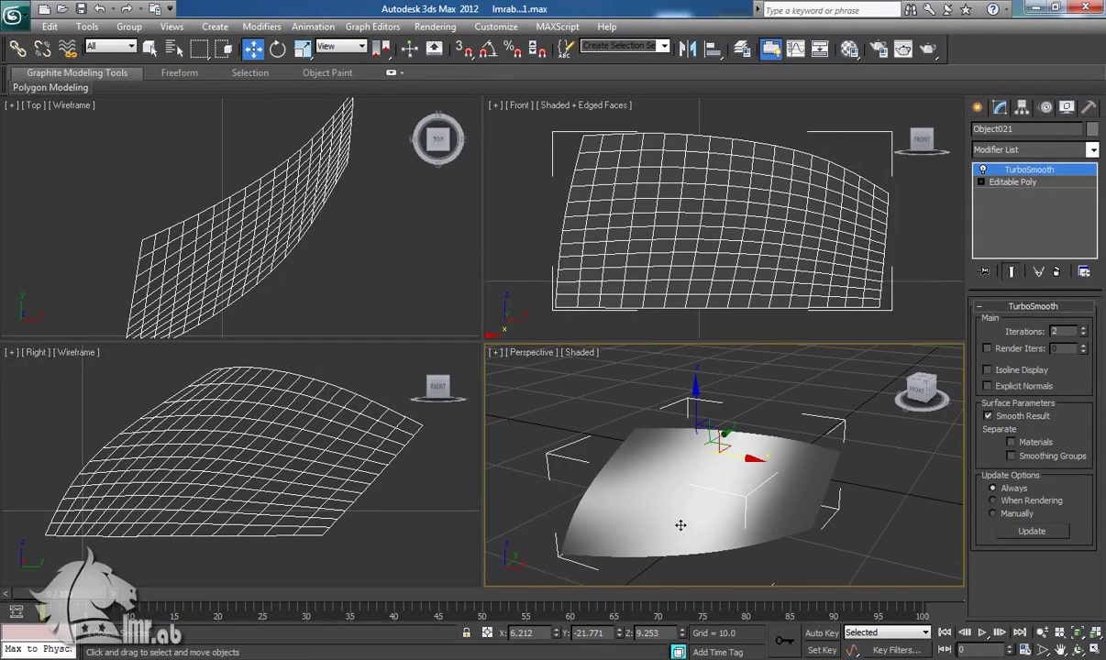
# Step: Convert the smoothed lens surface to an Editable Poly
pyautogui.hotkey('ctrl', 'e')
pyautogui.rightClick(796, 541)
pyautogui.moveTo(872, 569)
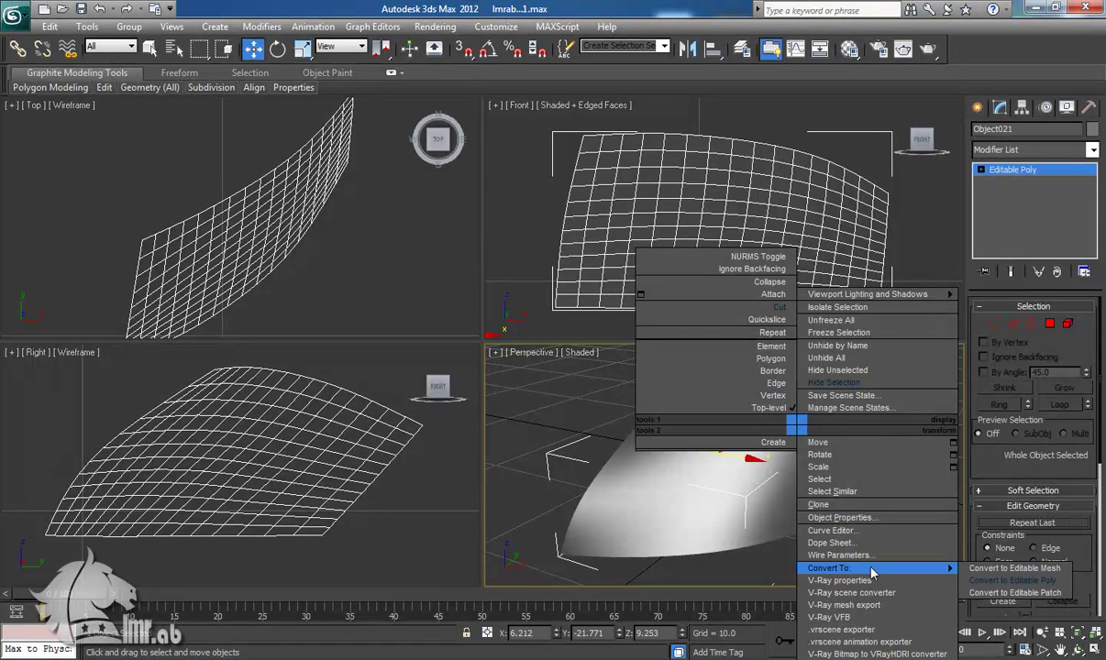
pyautogui.click(1012, 581)
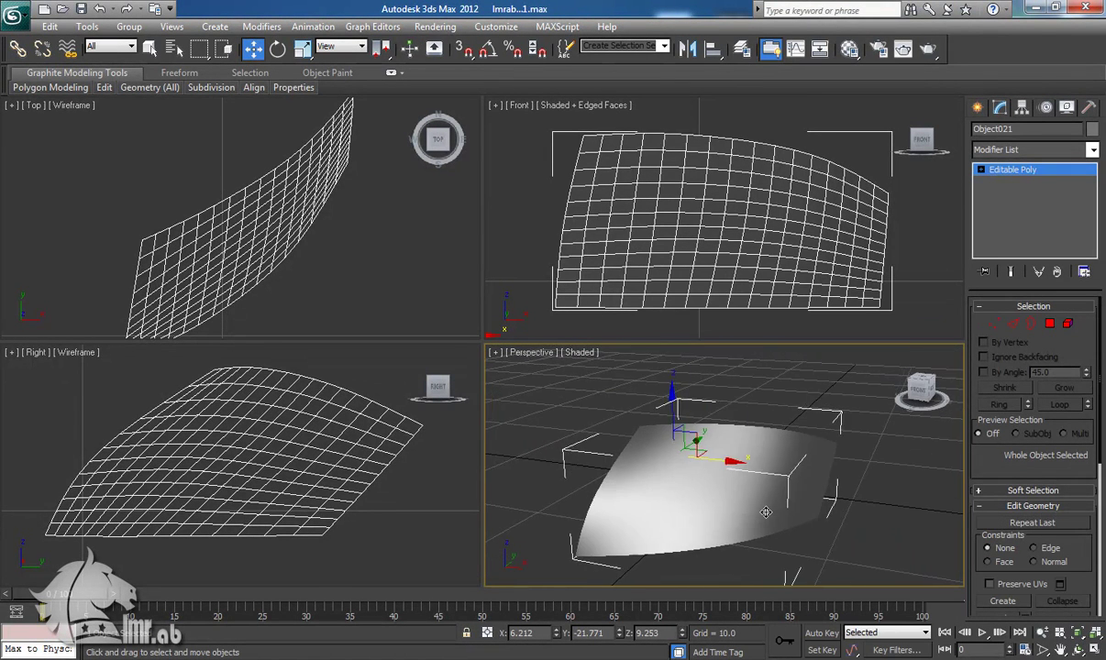
pyautogui.keyDown('alt'); pyautogui.moveTo(765, 513); pyautogui.dragTo(775, 510, button='middle'); pyautogui.keyUp('alt')
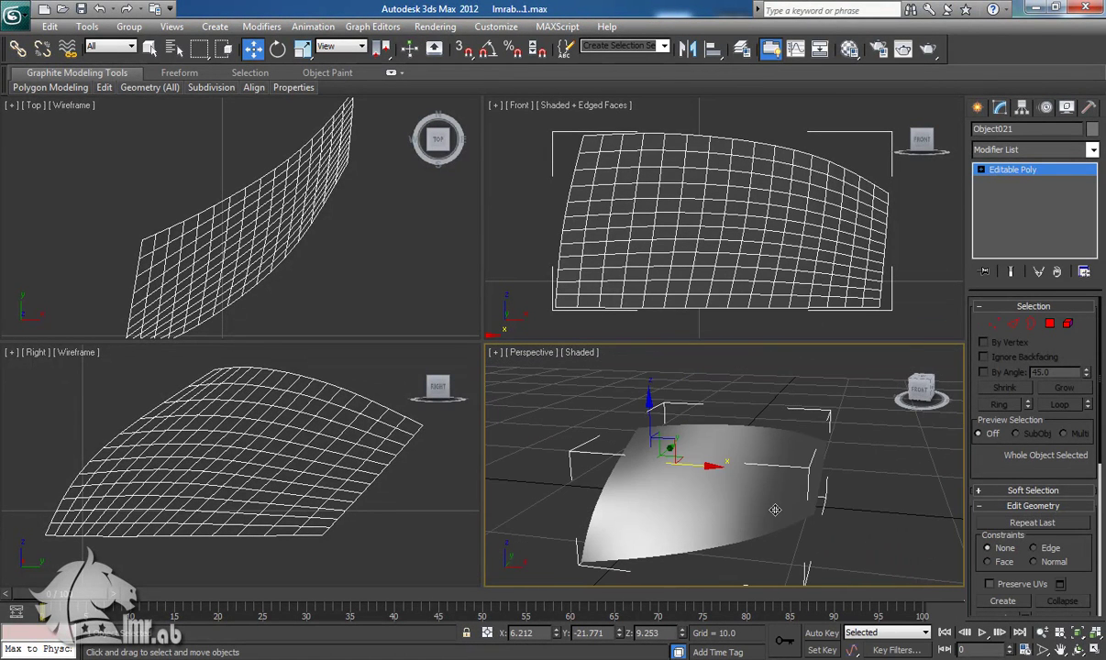
# Step: Create a sphere in the front view over the left-centre part of the lens surface
pyautogui.click(977, 107)
pyautogui.click(1006, 225)
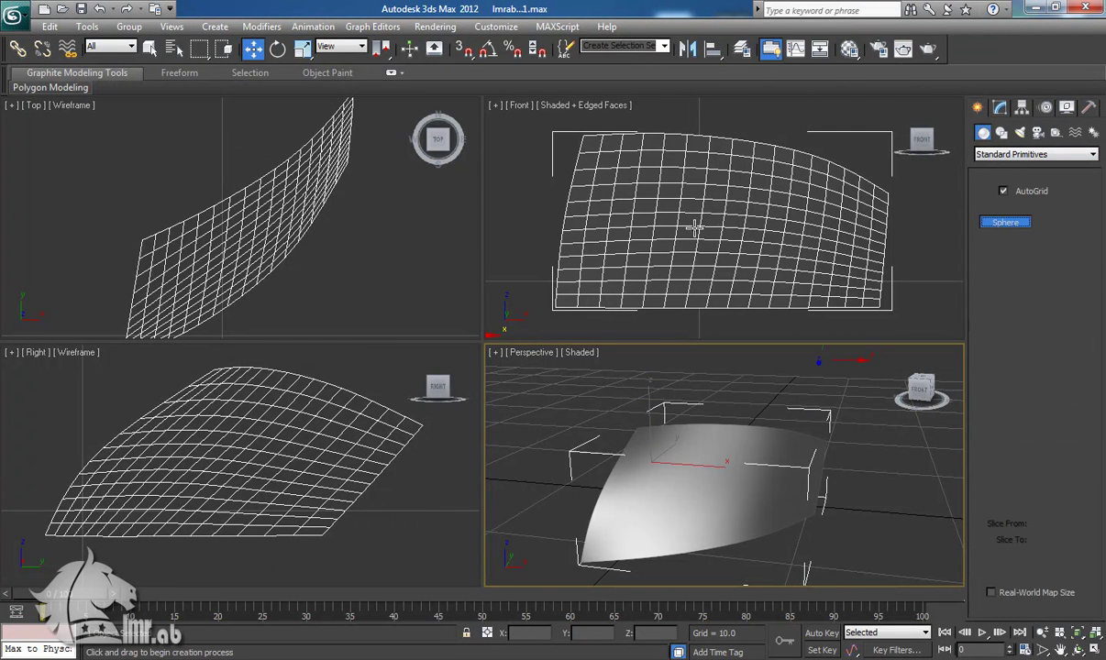
pyautogui.moveTo(689, 215); pyautogui.dragTo(690, 186)
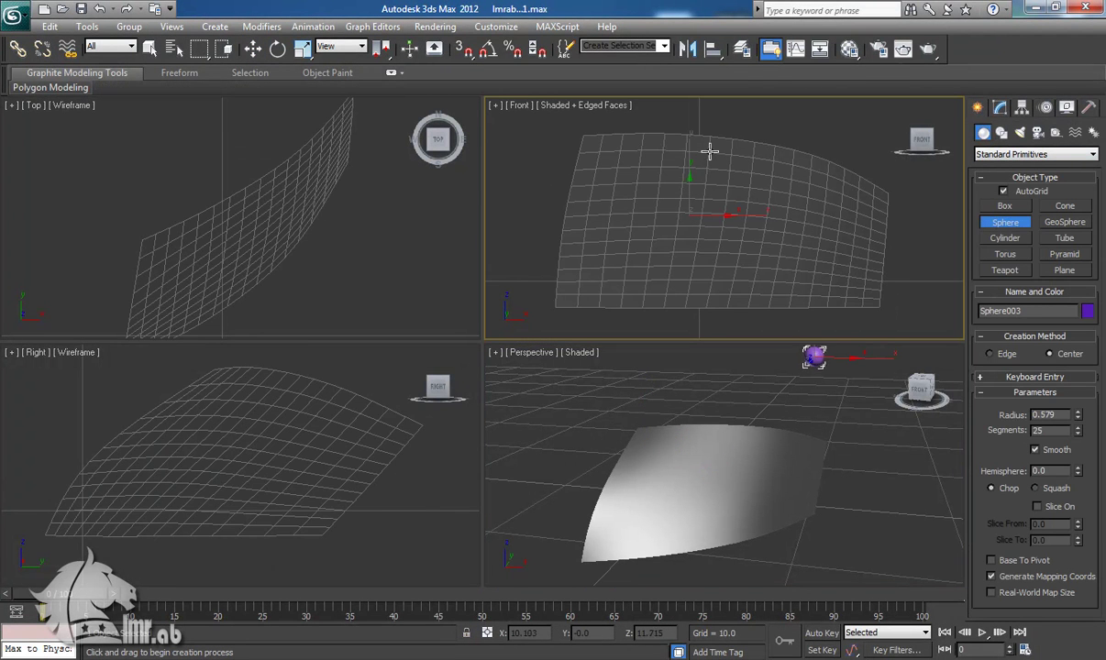
pyautogui.press('w')
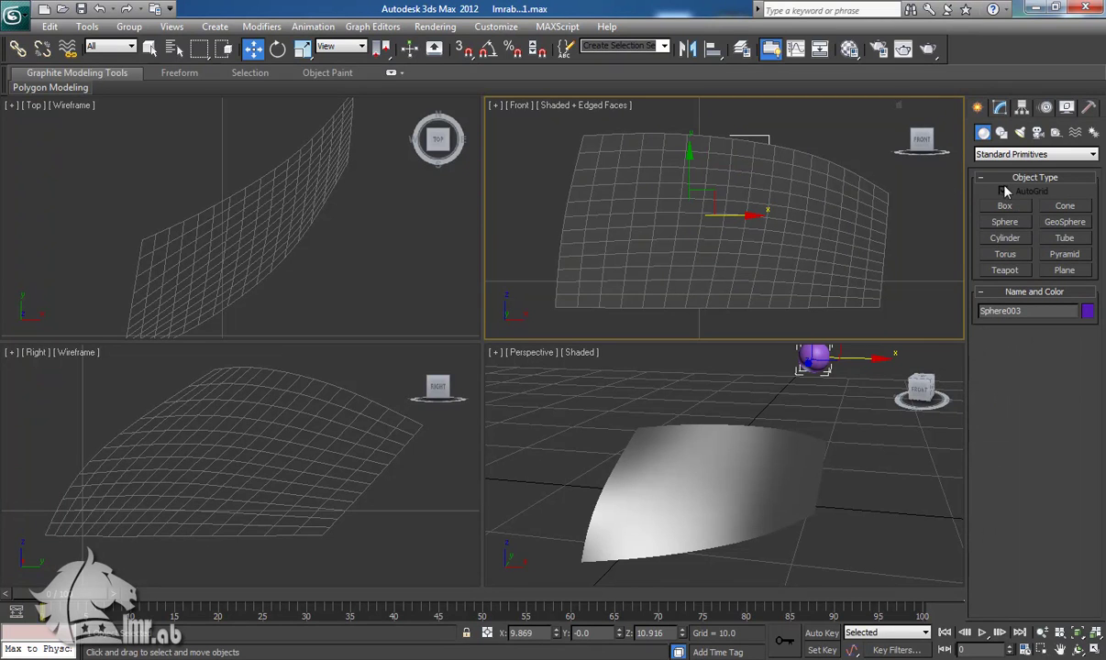
# Step: Move the sphere along Y in the top view to about -29.86 so it sits at the headlight lens
pyautogui.scroll(-10, 264, 172)
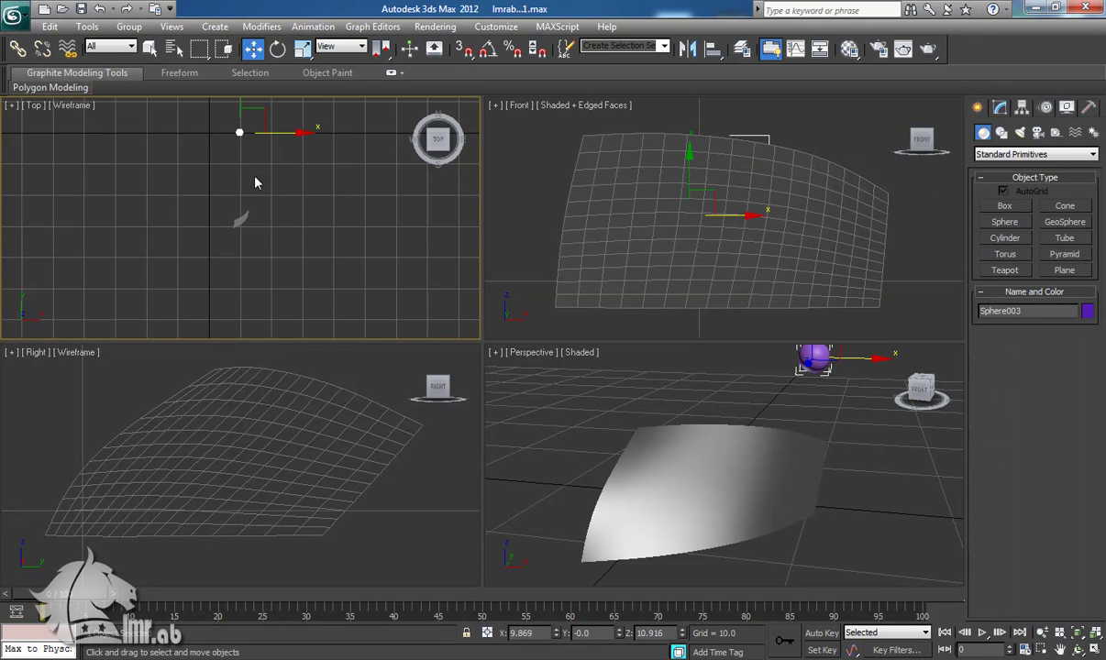
pyautogui.moveTo(238, 120); pyautogui.dragTo(230, 196)
pyautogui.moveTo(216, 417); pyautogui.dragTo(289, 437, button='middle')
pyautogui.click(668, 271)
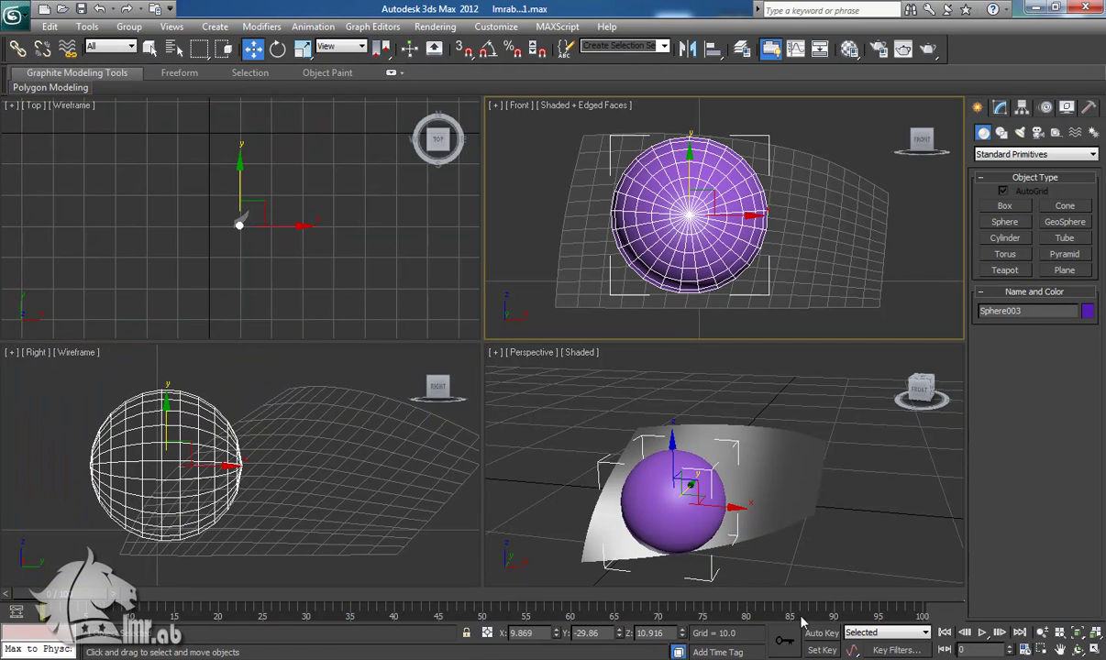
pyautogui.moveTo(726, 276); pyautogui.dragTo(726, 287, button='middle')
# Step: Scale the sphere uniformly down to about 87%, comparing it with the headlight in the Audi TT reference photo
pyautogui.click(836, 658)
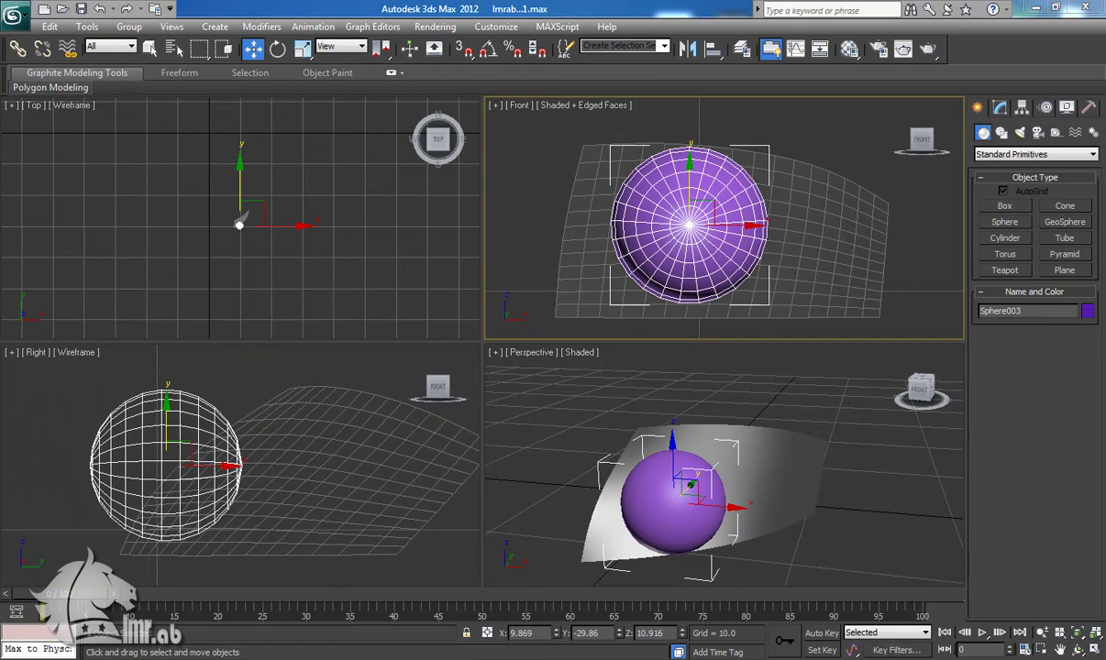
pyautogui.hotkey('alt', 'Tab')
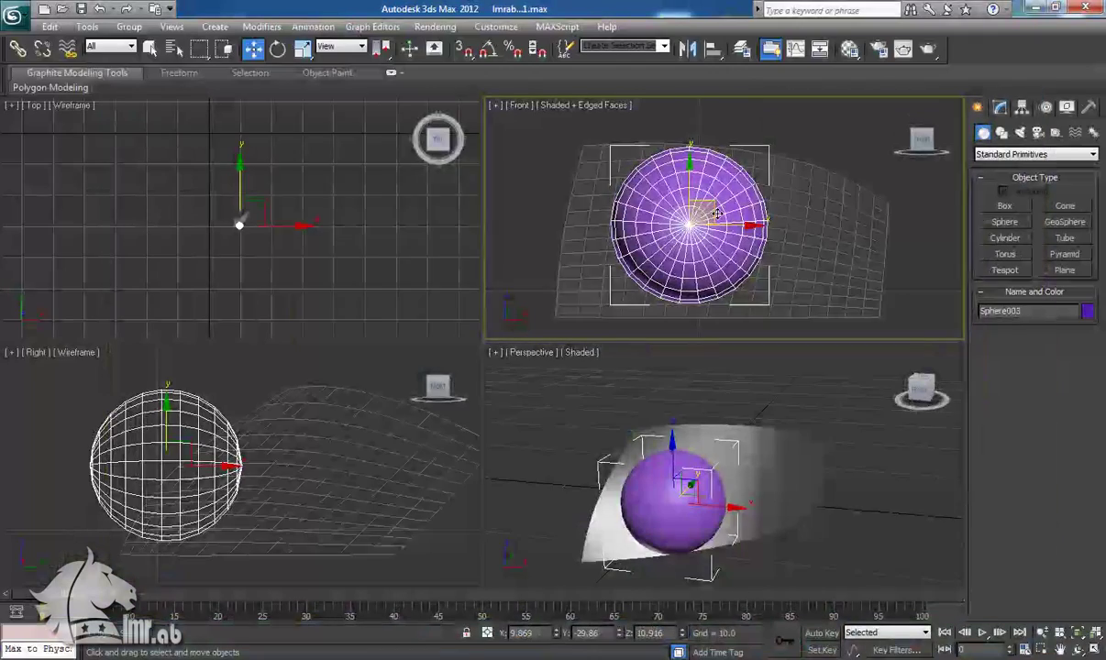
pyautogui.moveTo(239, 223); pyautogui.dragTo(240, 220)
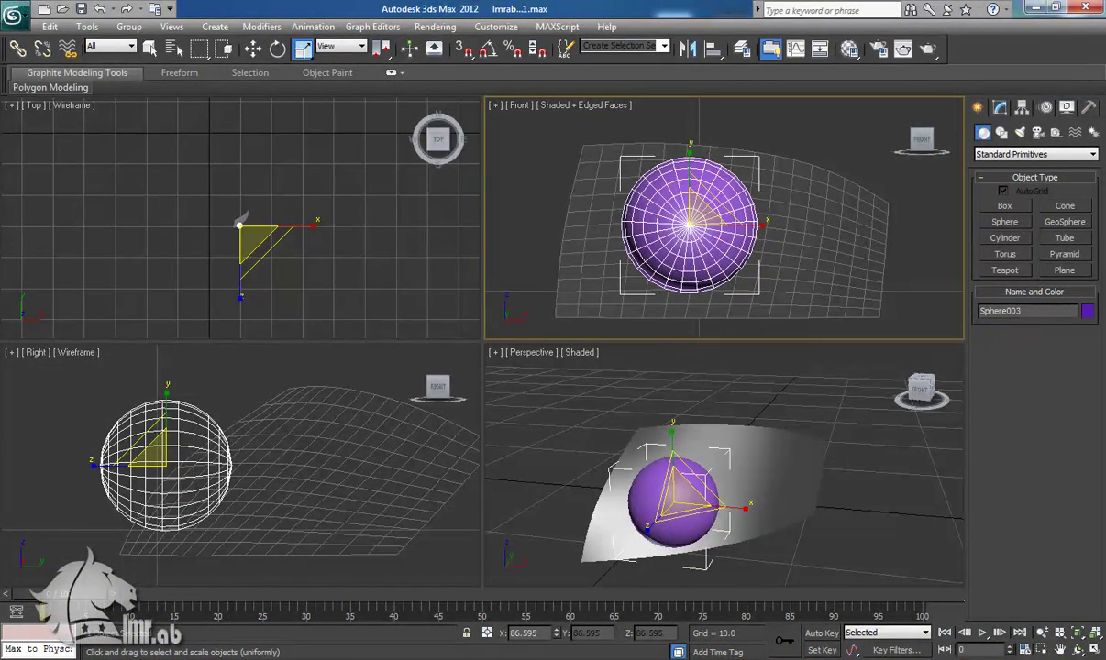
pyautogui.hotkey('alt', 'Tab')
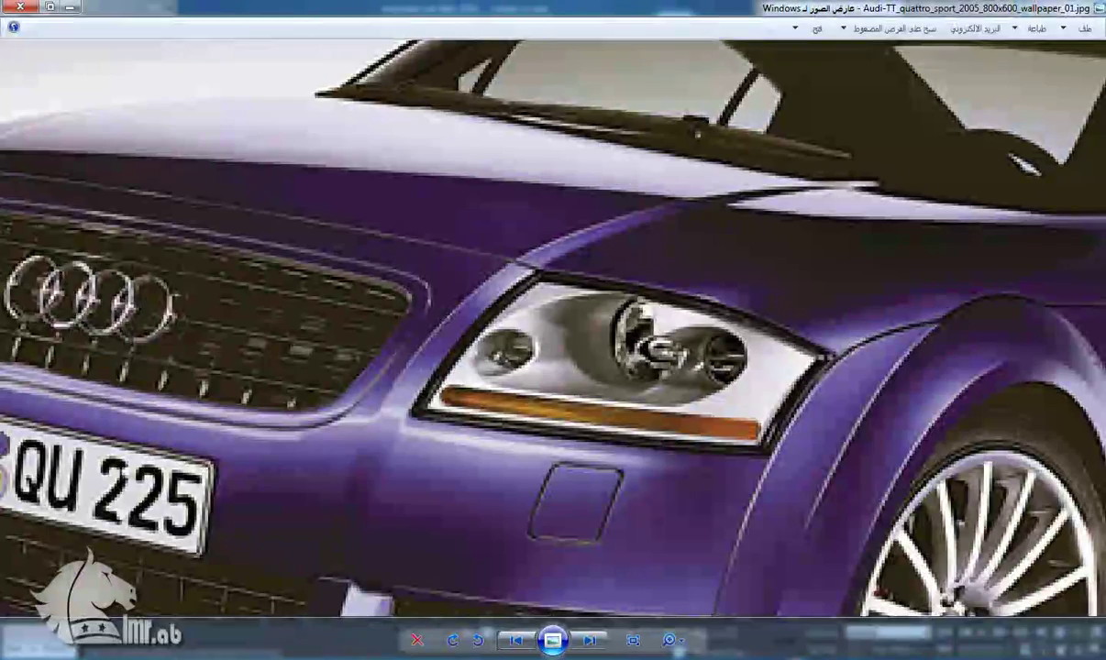
pyautogui.hotkey('alt', 'Tab')
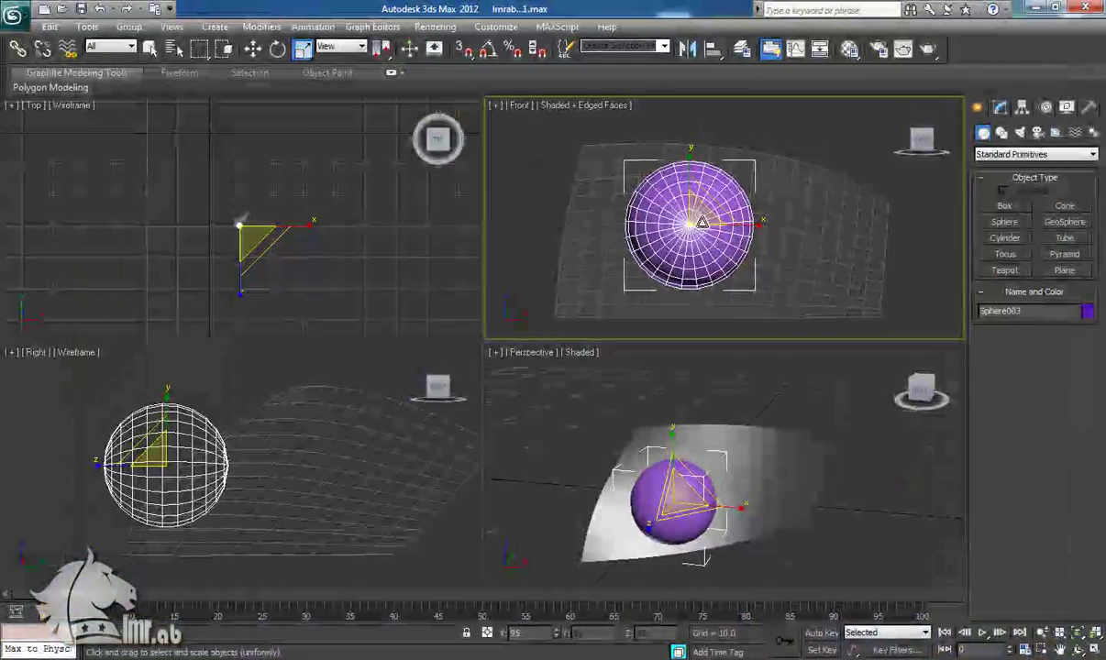
# Step: Fine-tune the sphere's scale and move it slightly up and left in the front view to about X 9.806, Z 11.012
pyautogui.press('e')
pyautogui.press('w')
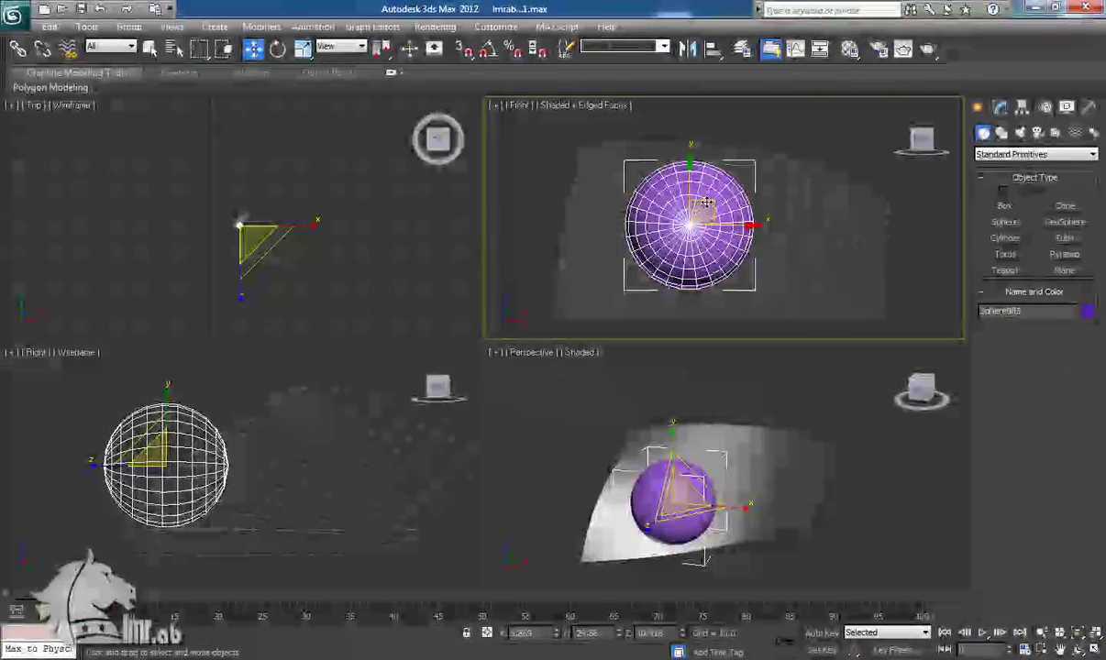
pyautogui.press('r')
pyautogui.press('w')
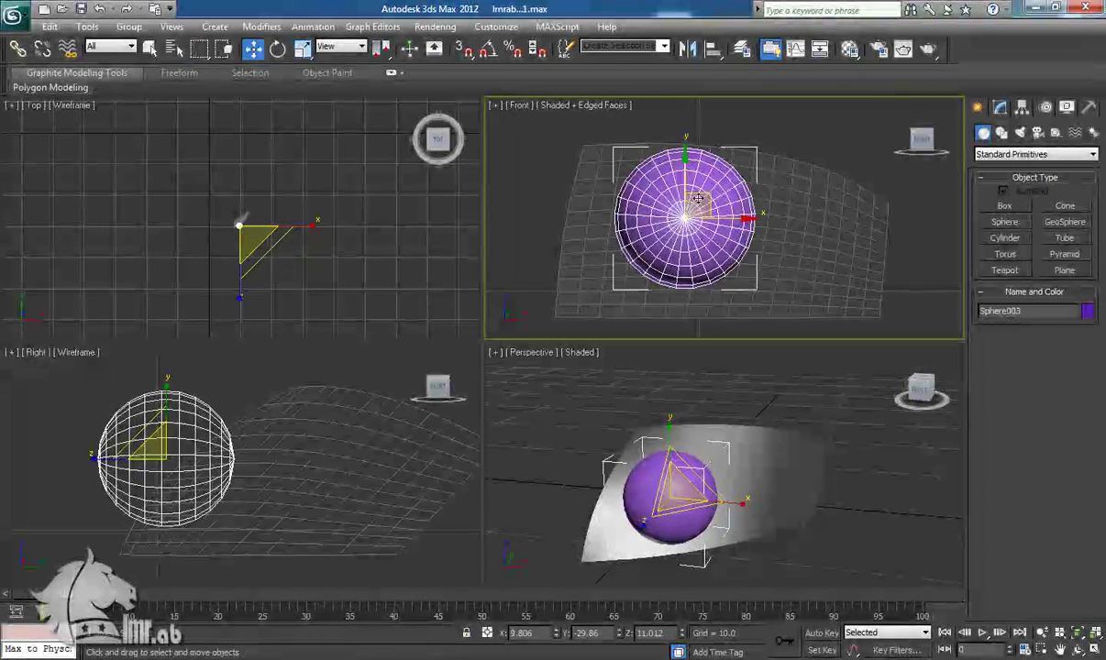